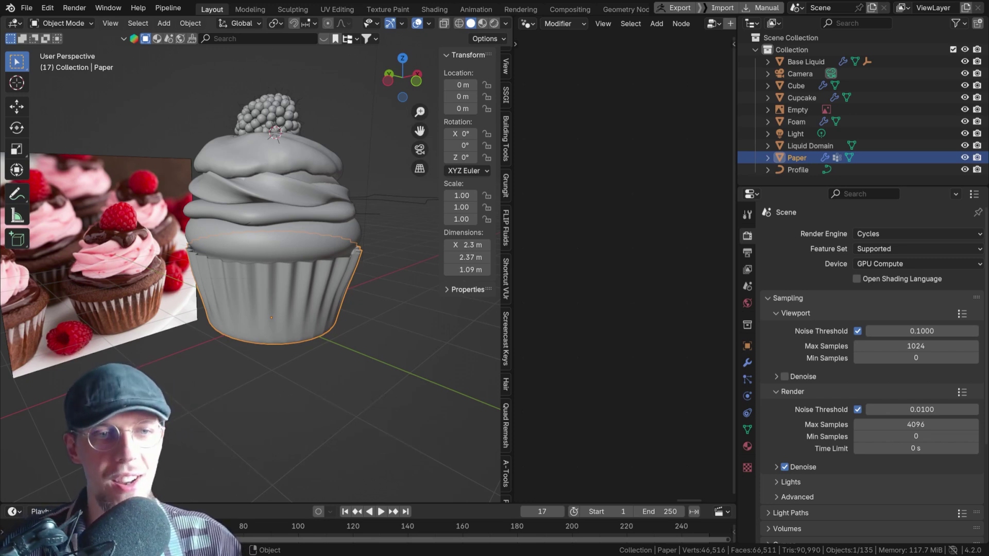
# Enter Edit Mode on the cupcake's Paper wrapper mesh.
pyautogui.scroll(3, 286, 238)
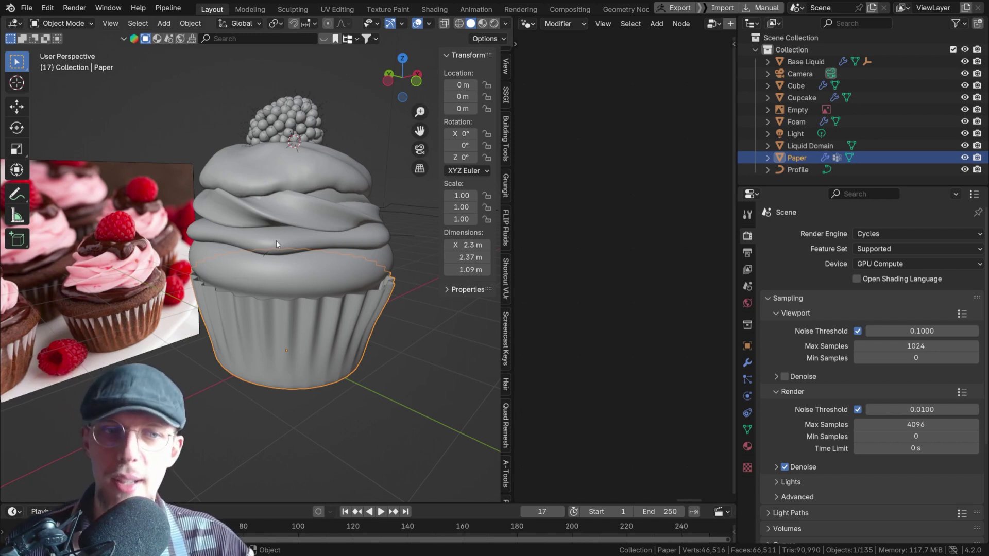
pyautogui.scroll(3, 256, 239)
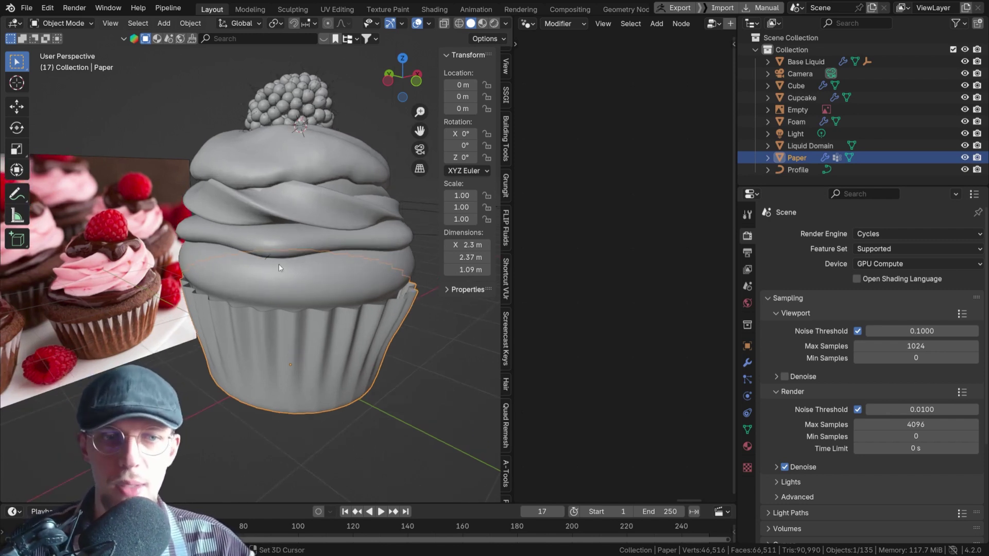
pyautogui.press('Tab')
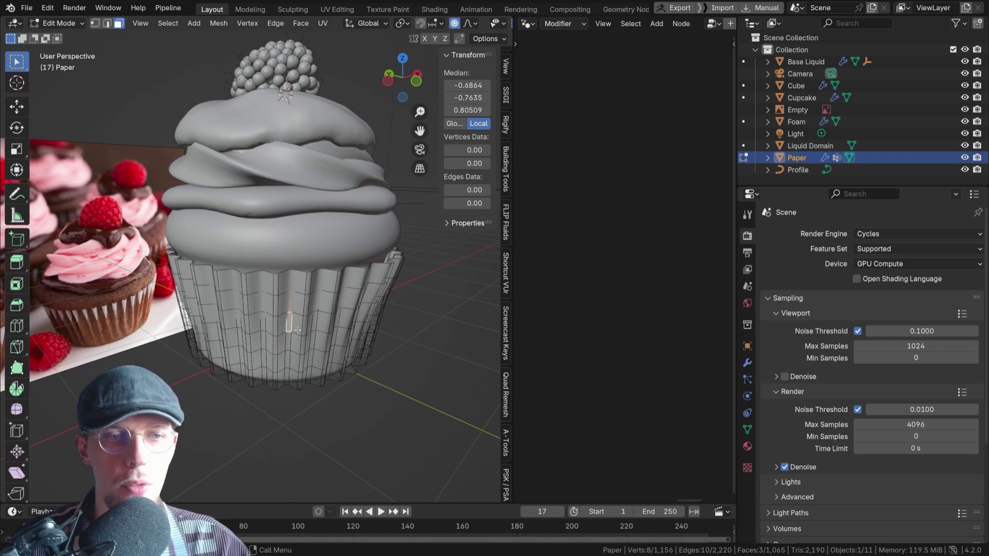
pyautogui.moveTo(298, 330); pyautogui.dragTo(370, 289, button='middle')
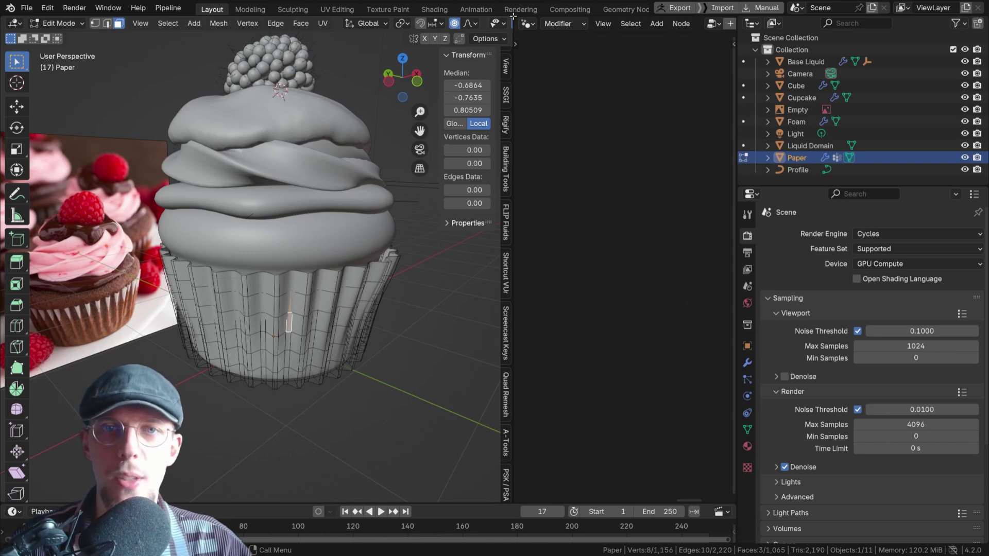
# Widen the empty area beside the 3D viewport and switch it to the UV Editor.
pyautogui.moveTo(514, 15); pyautogui.dragTo(462, 31)
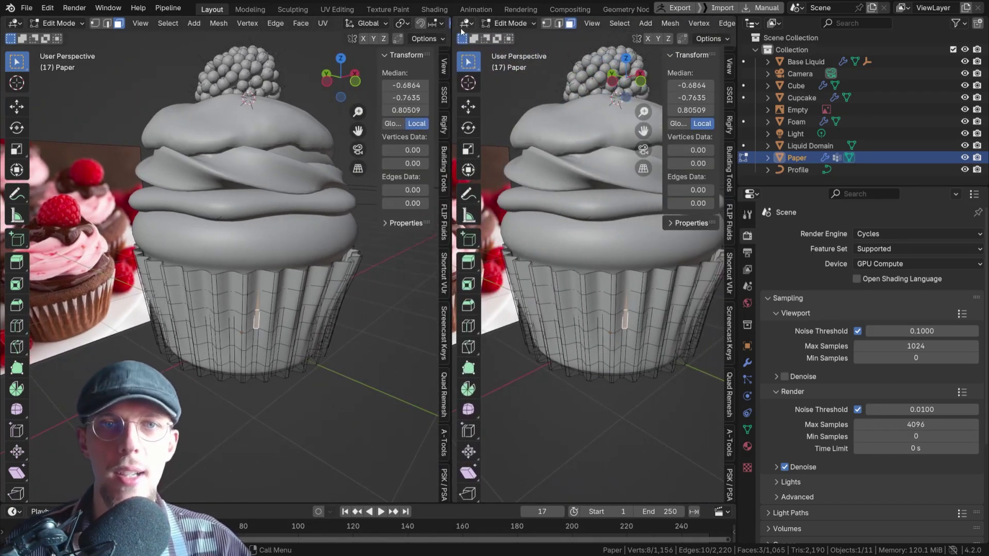
pyautogui.click(465, 24)
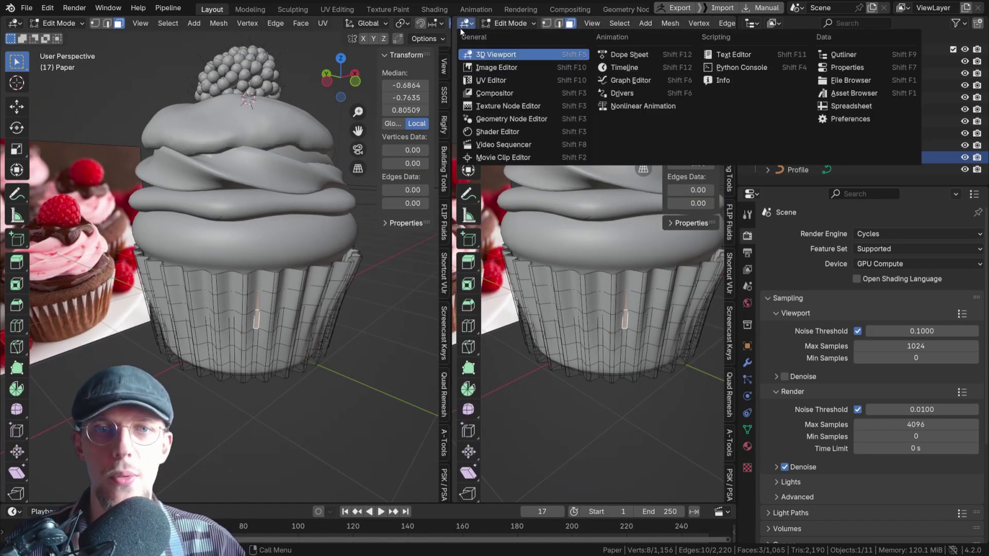
pyautogui.click(493, 80)
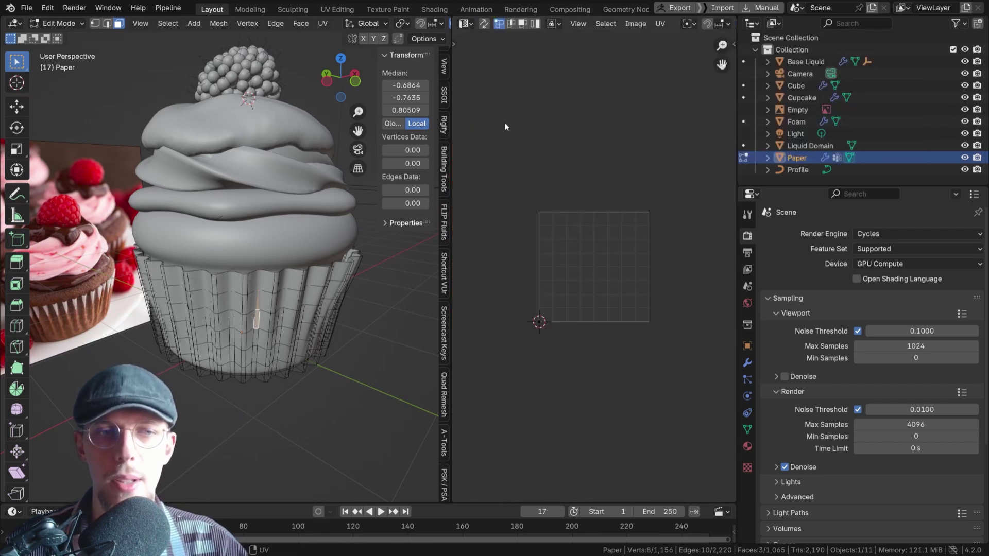
pyautogui.scroll(2, 555, 227)
pyautogui.scroll(2, 556, 215)
pyautogui.scroll(-1, 614, 243)
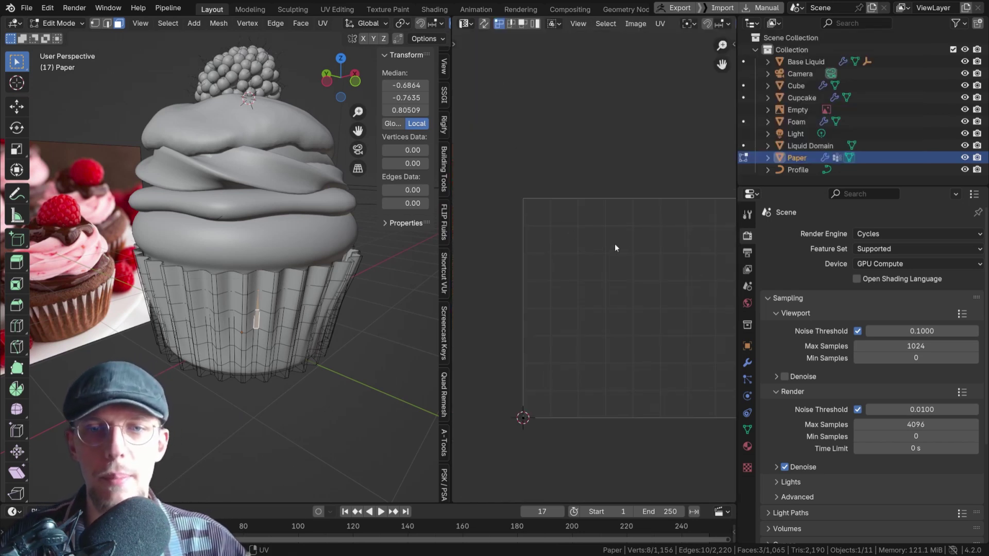
pyautogui.moveTo(614, 243); pyautogui.dragTo(583, 229, button='middle')
pyautogui.moveTo(480, 178)
pyautogui.keyDown('ctrl'); pyautogui.mouseDown(button='right')
pyautogui.moveTo(494, 393)
pyautogui.moveTo(662, 358)
pyautogui.moveTo(514, 176)
pyautogui.moveTo(482, 178)
pyautogui.mouseUp(button='right'); pyautogui.keyUp('ctrl')
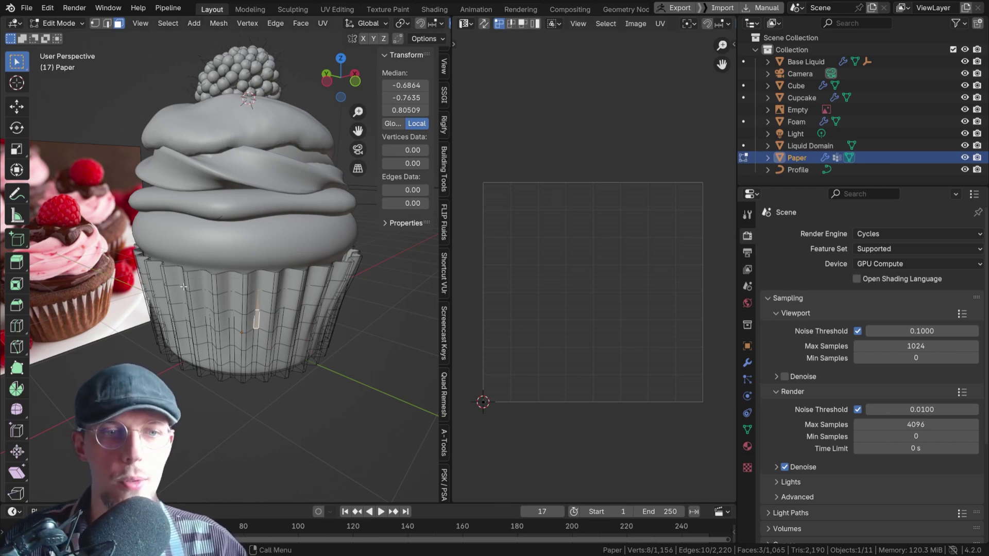
# Select all faces of the paper wrapper.
pyautogui.press('a')
pyautogui.scroll(-9, 581, 208)
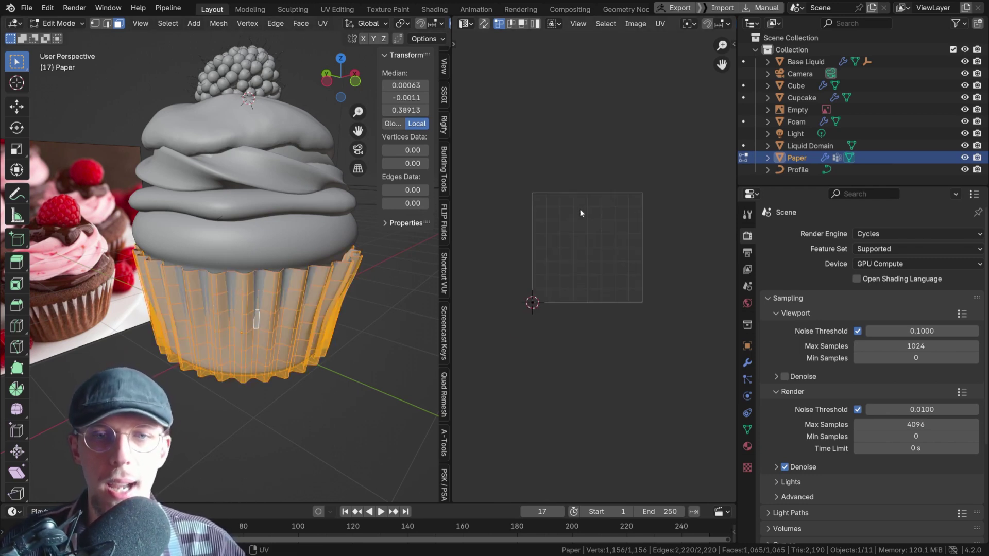
pyautogui.scroll(8, 577, 214)
pyautogui.moveTo(597, 198); pyautogui.dragTo(586, 219, button='middle')
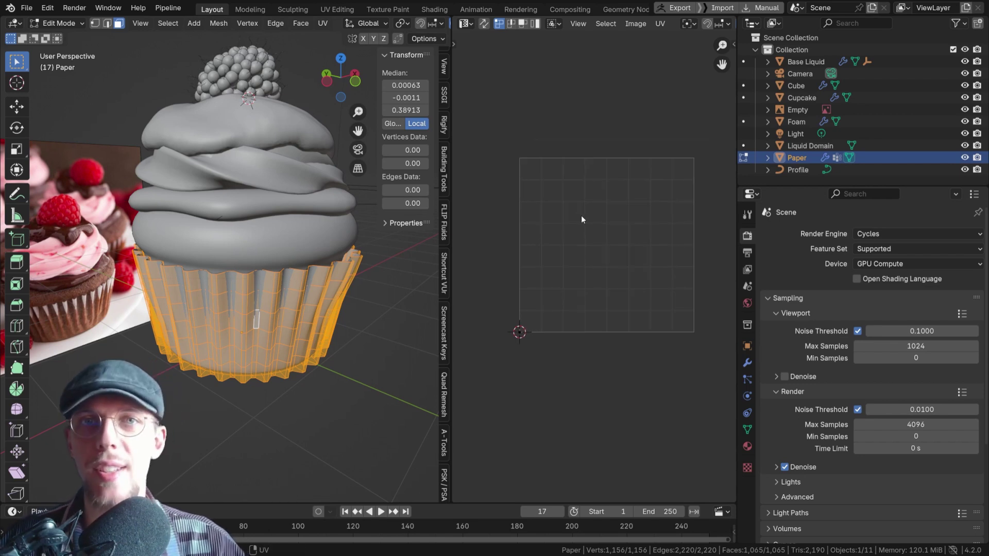
# Show the wrapper's mesh data properties and expand its UV Maps list.
pyautogui.click(747, 429)
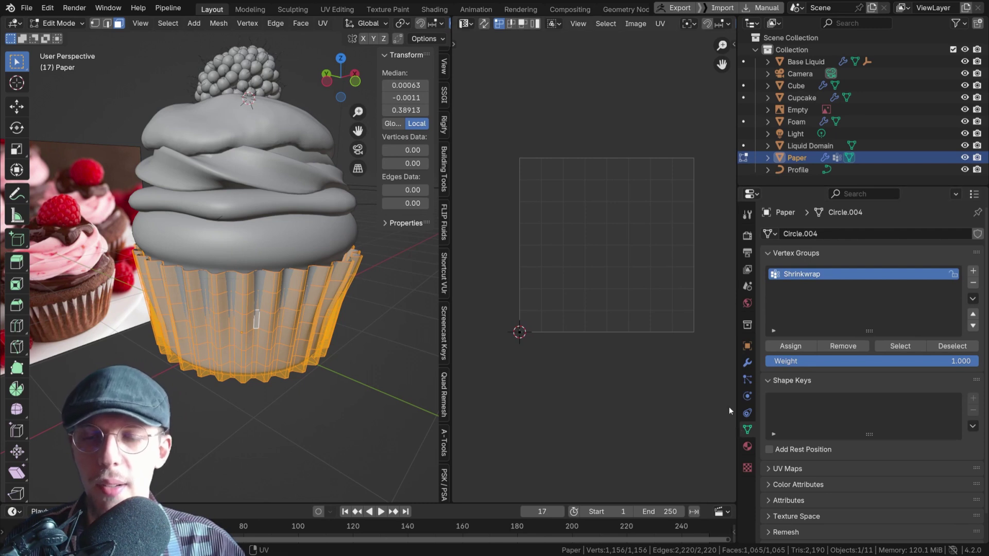
pyautogui.click(783, 467)
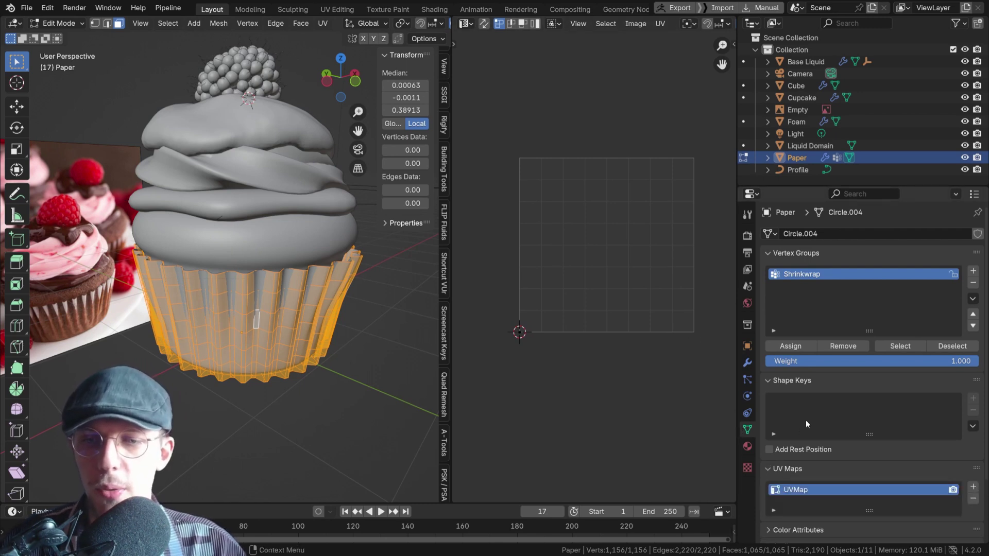
pyautogui.scroll(-2, 806, 417)
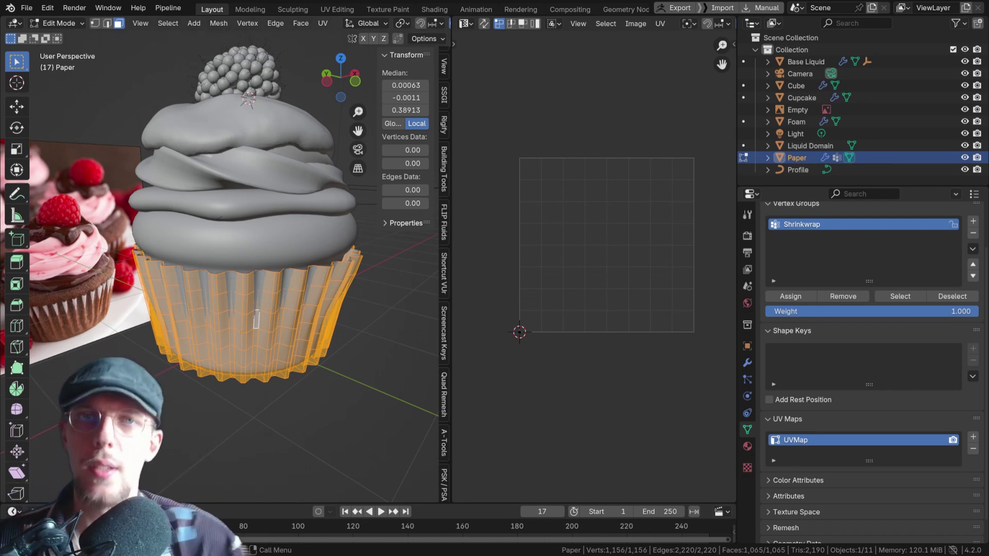
# Unwrap all of the wrapper's faces with the standard Unwrap operation.
pyautogui.rightClick(256, 319)
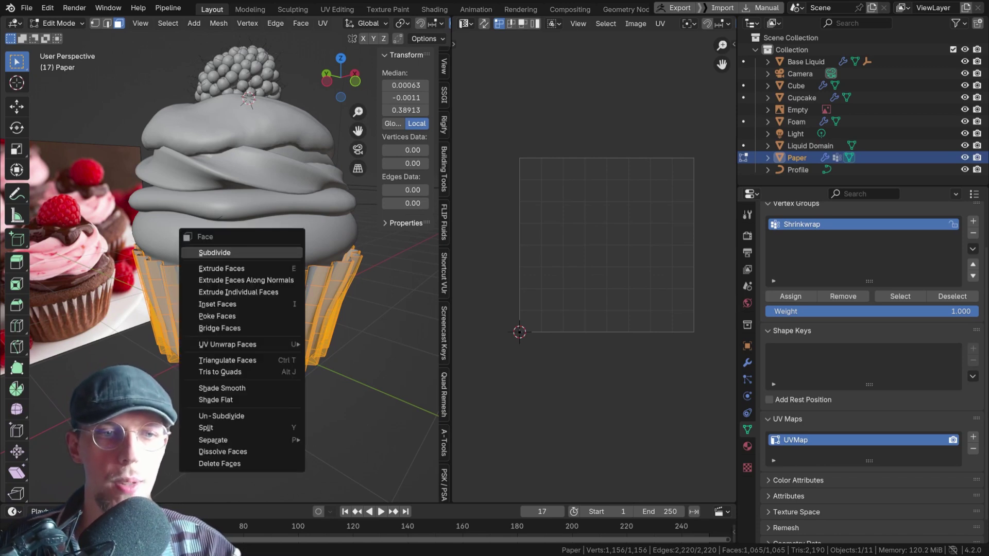
pyautogui.press('u')
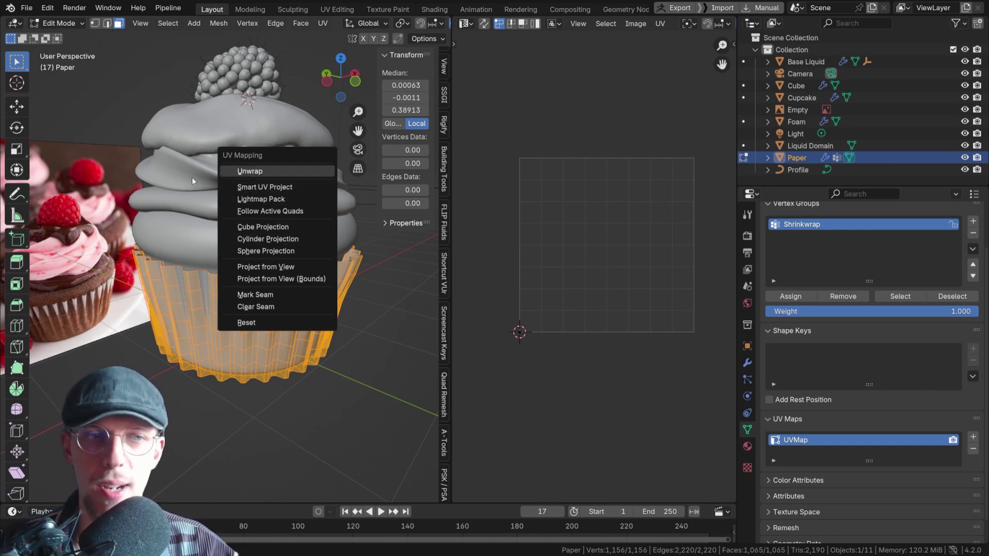
pyautogui.click(273, 171)
pyautogui.press('u')
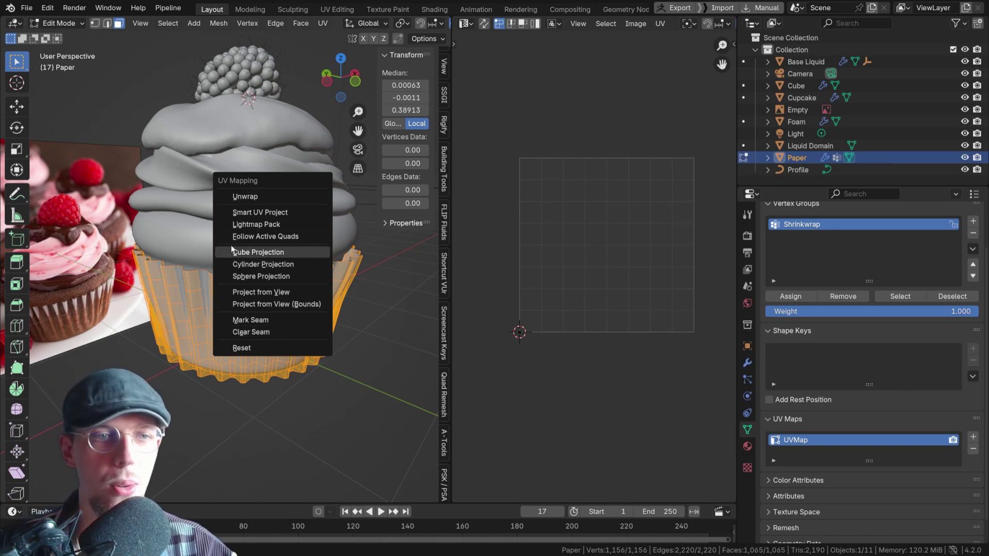
pyautogui.click(264, 197)
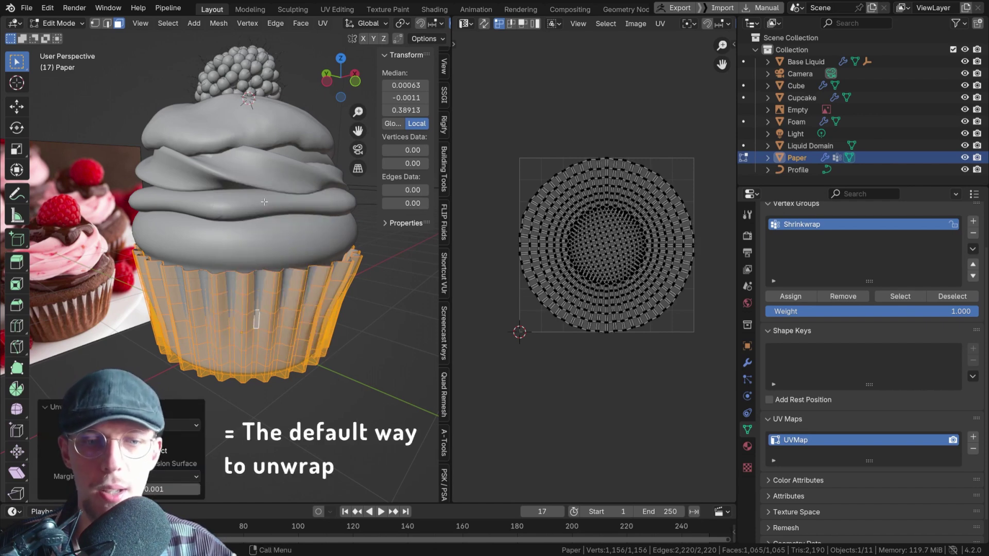
pyautogui.scroll(5, 610, 227)
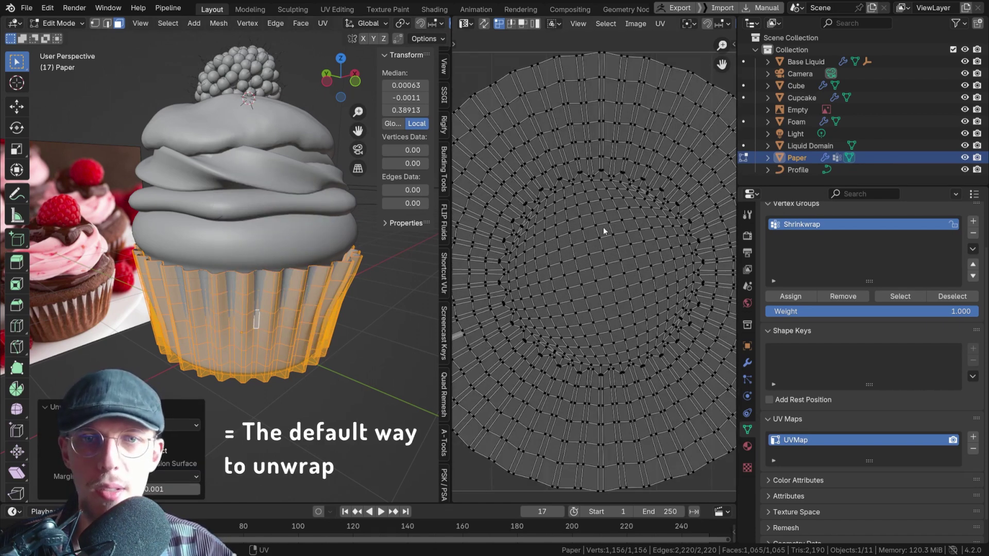
pyautogui.scroll(-4, 593, 216)
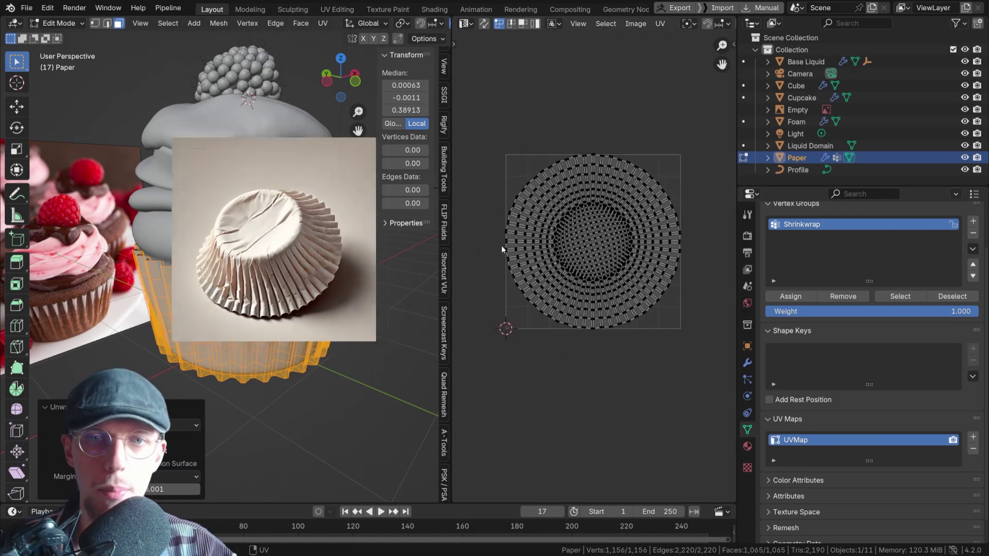
pyautogui.scroll(2, 631, 219)
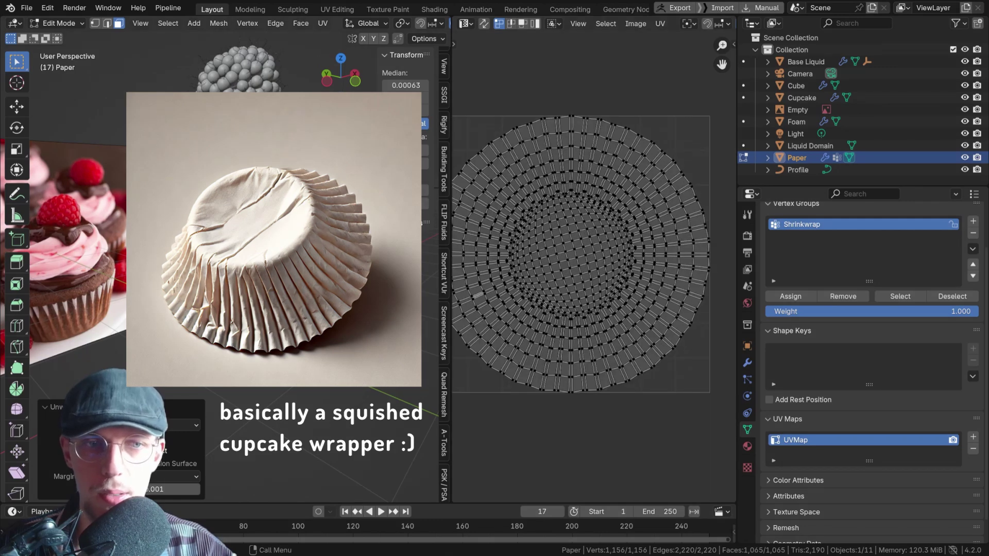
# Select single faces on the wrapper's base, pleats and base rim in turn to examine where each lies in the UV layout.
pyautogui.moveTo(242, 376); pyautogui.dragTo(274, 250, button='middle')
pyautogui.click(255, 309)
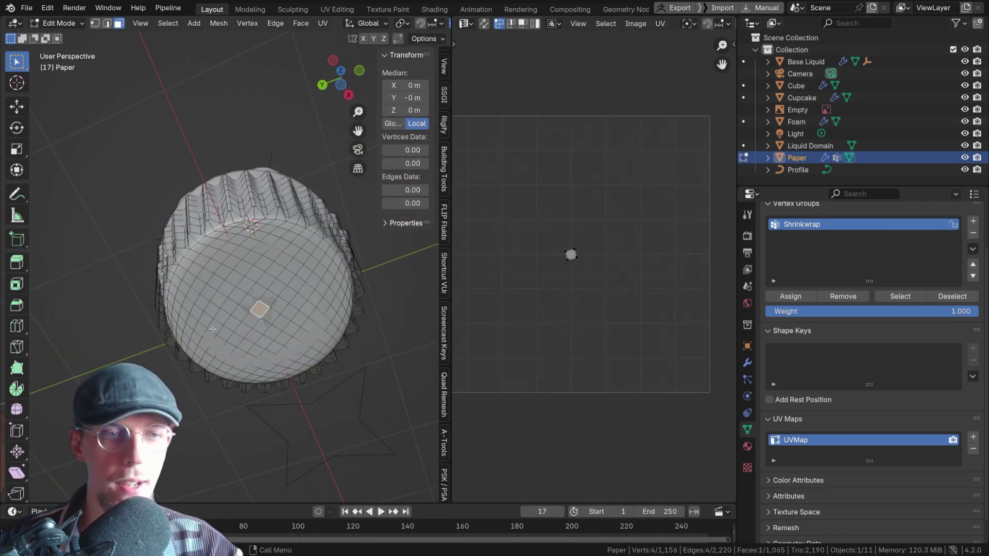
pyautogui.moveTo(237, 279); pyautogui.dragTo(246, 264, button='middle')
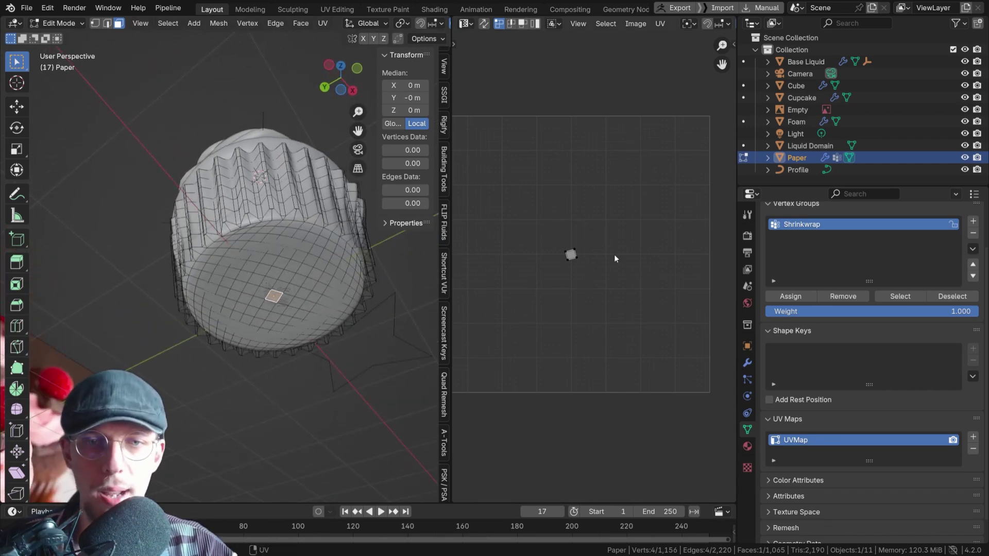
pyautogui.scroll(2, 581, 256)
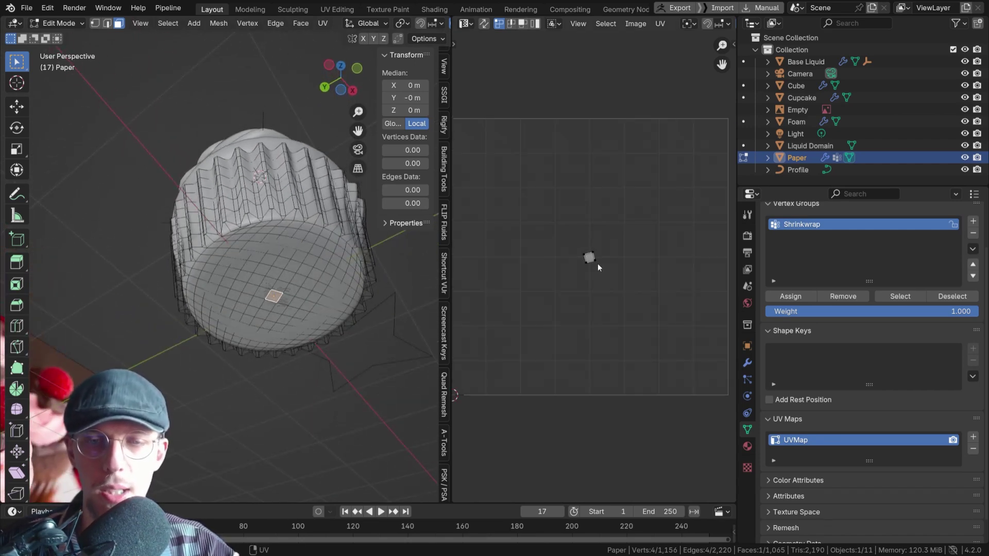
pyautogui.click(263, 175)
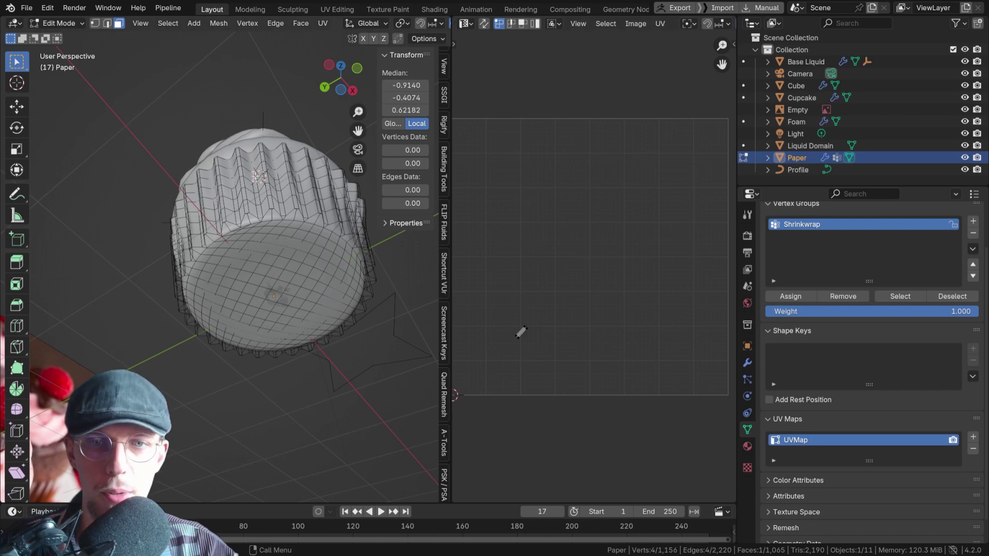
pyautogui.click(205, 195)
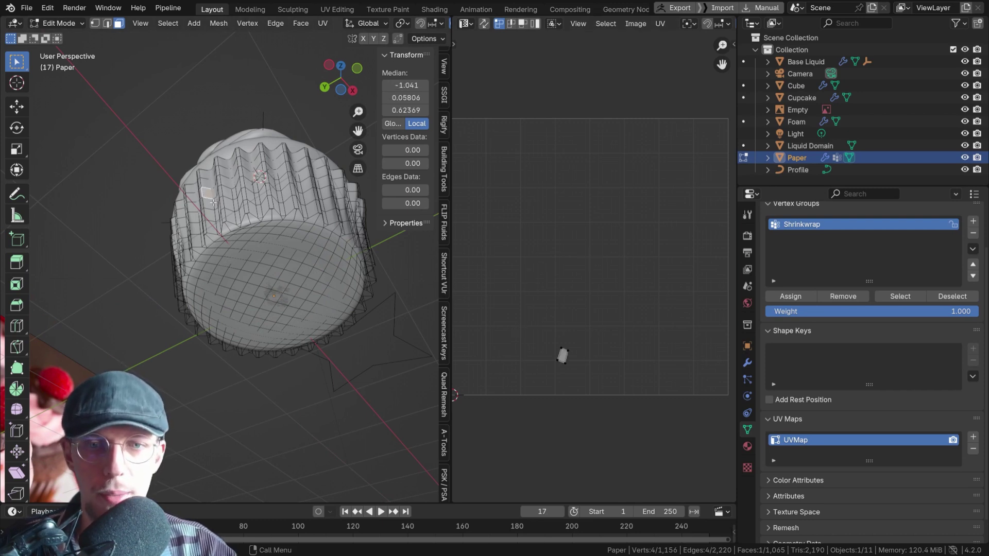
pyautogui.click(236, 223)
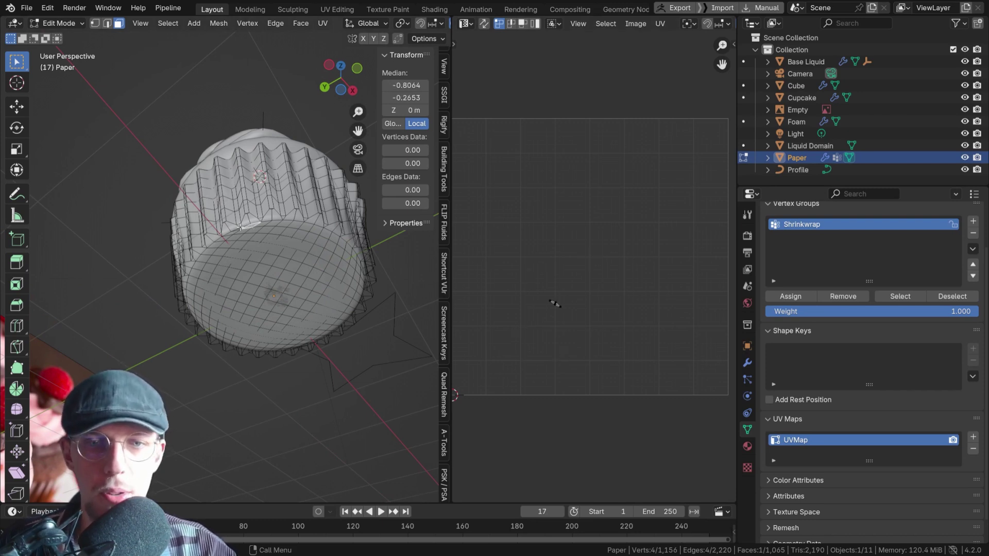
# Select the whole wrapper, try a Smart UV Project with a 66° angle limit and scaled margins, and experiment with the angle limit.
pyautogui.press('a')
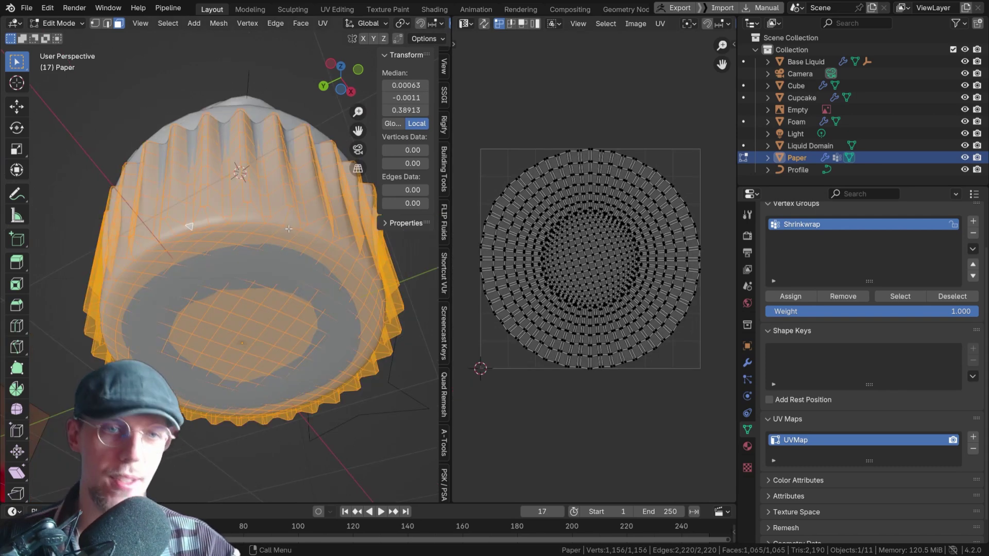
pyautogui.press('u')
pyautogui.click(266, 248)
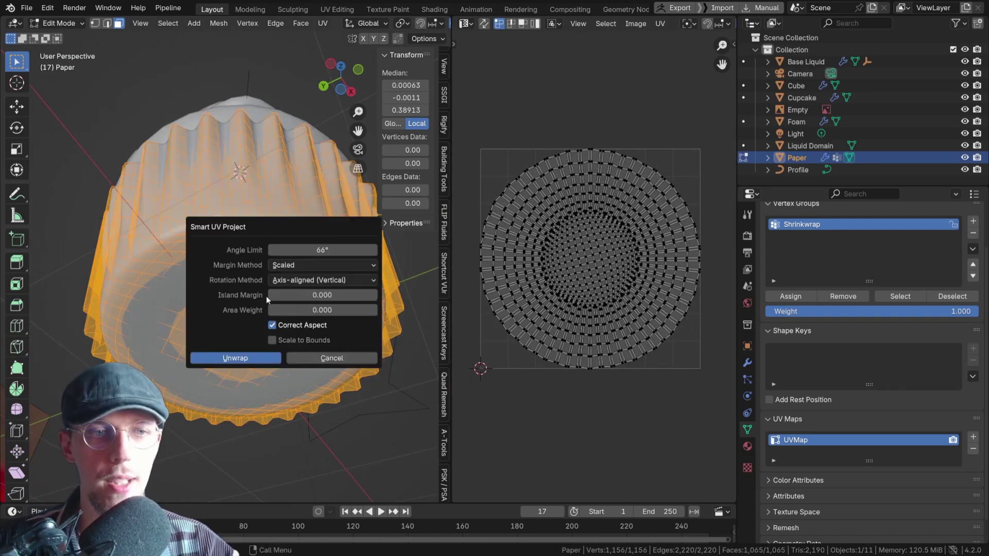
pyautogui.click(228, 357)
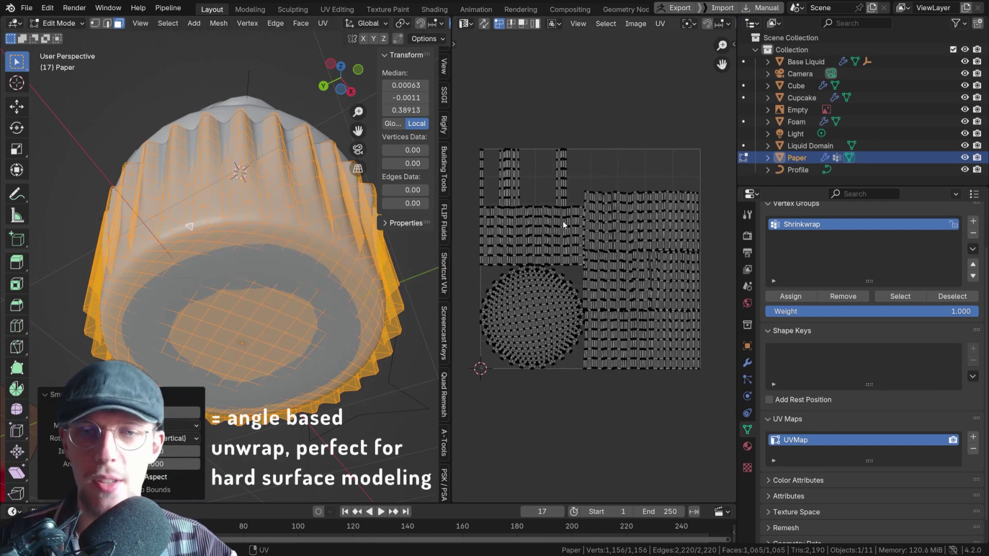
pyautogui.scroll(4, 577, 216)
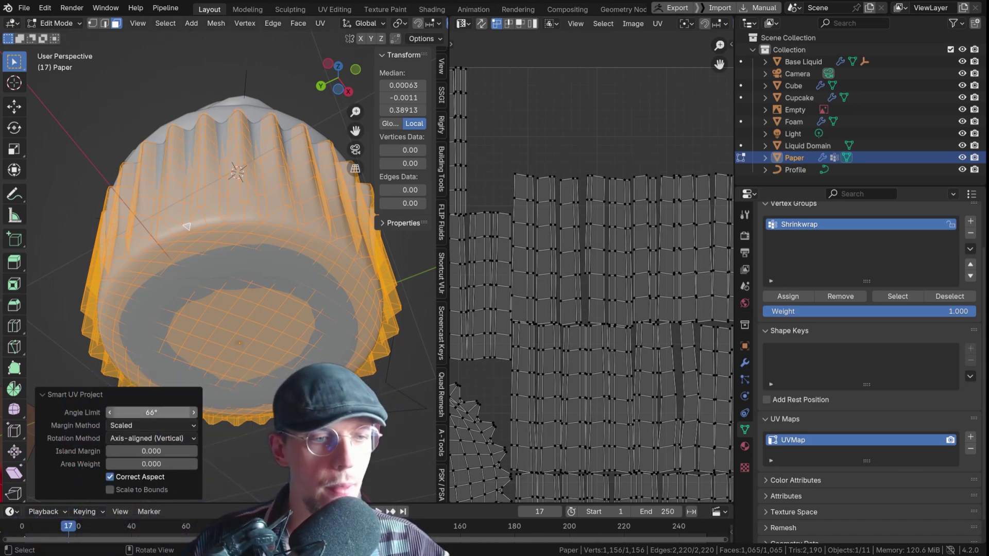
pyautogui.moveTo(151, 412); pyautogui.dragTo(201, 413)
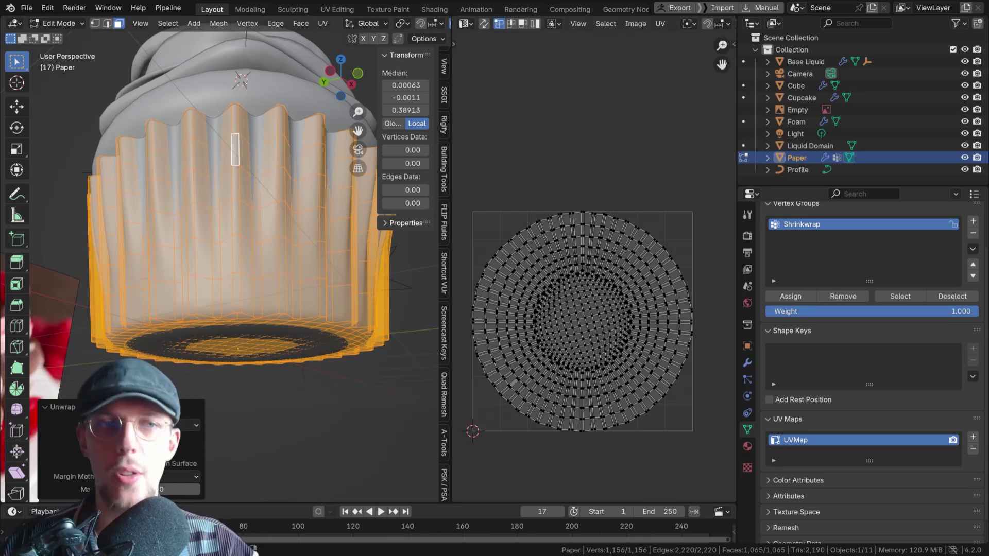
# Unwrap the whole wrapper again with the standard Unwrap operation.
pyautogui.press('u')
pyautogui.click(275, 150)
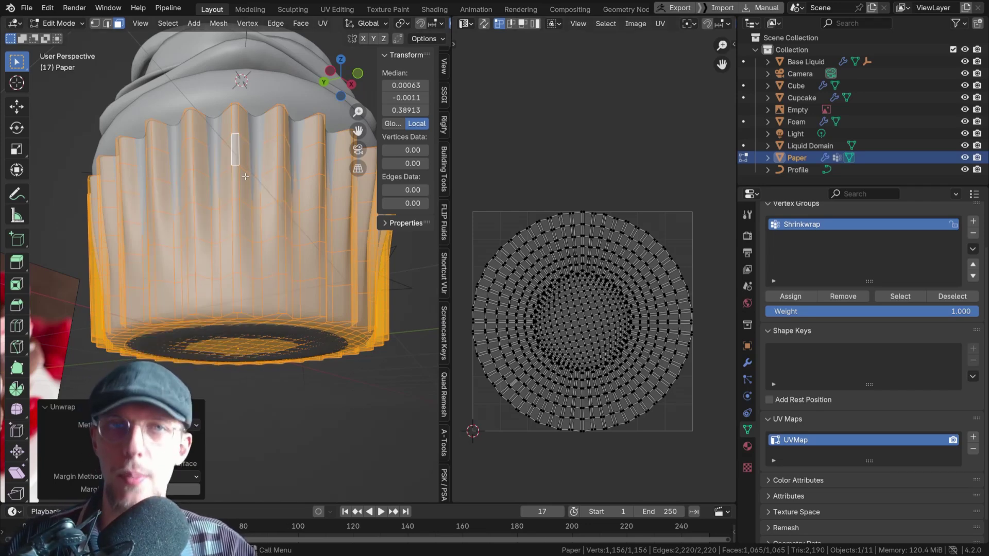
pyautogui.moveTo(185, 234); pyautogui.dragTo(189, 226, button='middle')
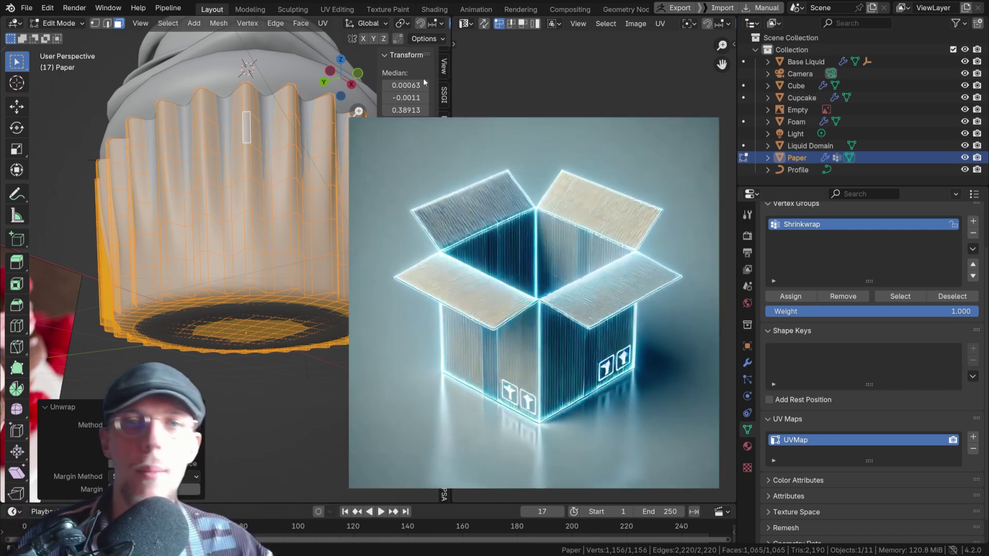
pyautogui.scroll(3, 593, 268)
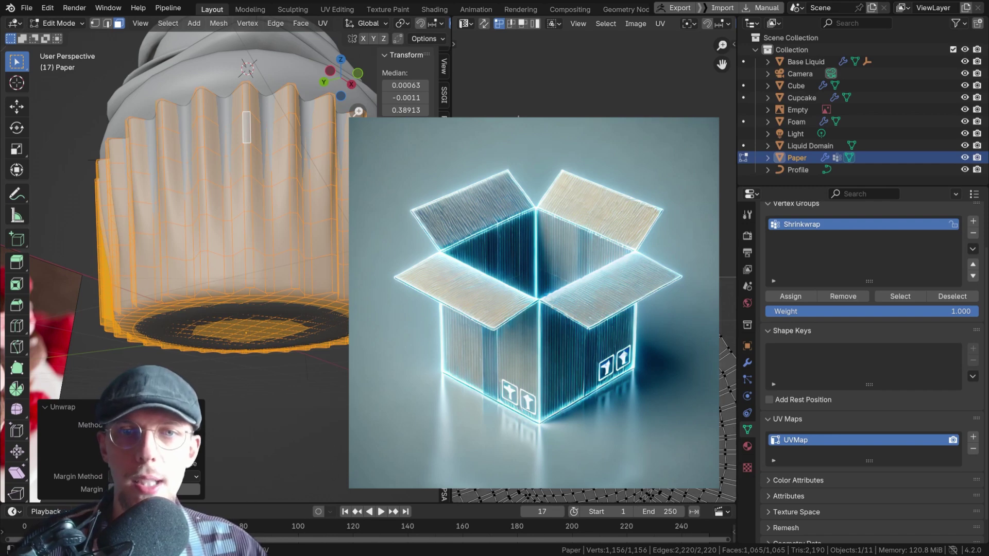
# Sketch a wireframe box as a freehand annotation in the empty space above the wrapper's UV layout.
pyautogui.moveTo(584, 158)
pyautogui.mouseDown()
pyautogui.moveTo(517, 113)
pyautogui.moveTo(571, 103)
pyautogui.moveTo(611, 140)
pyautogui.moveTo(582, 162)
pyautogui.mouseUp()
pyautogui.moveTo(519, 159); pyautogui.dragTo(604, 138)
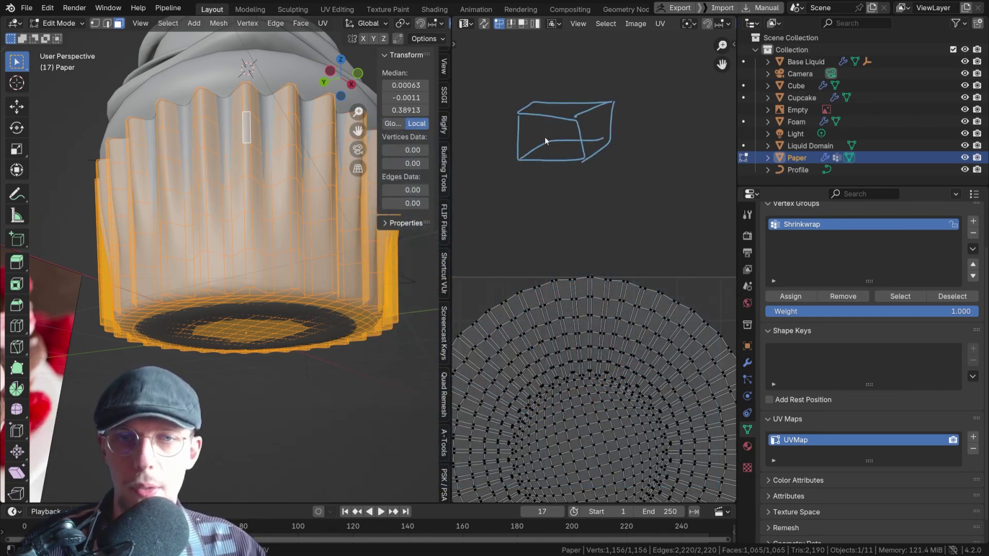
pyautogui.moveTo(544, 138); pyautogui.dragTo(540, 101)
pyautogui.moveTo(632, 131); pyautogui.dragTo(620, 142, button='middle')
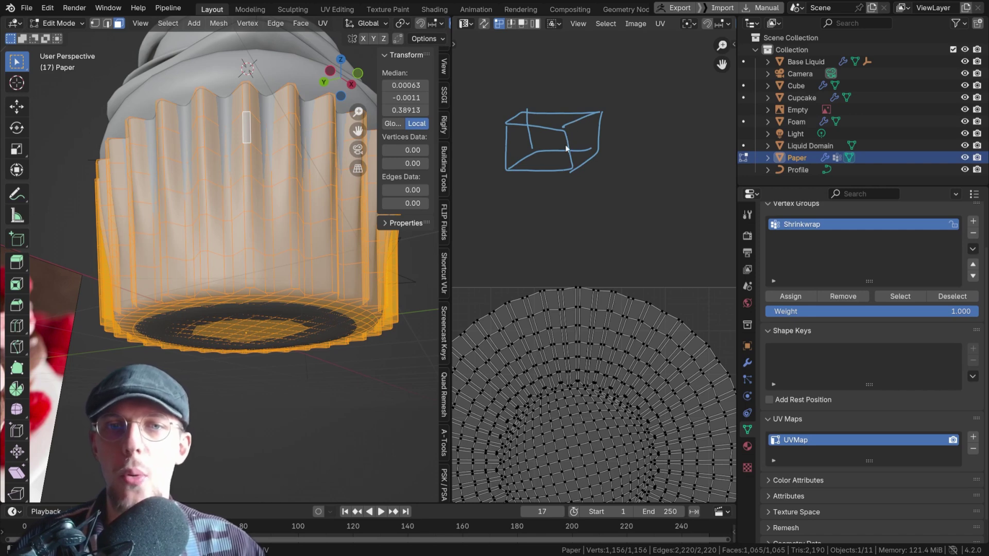
pyautogui.scroll(-2, 556, 145)
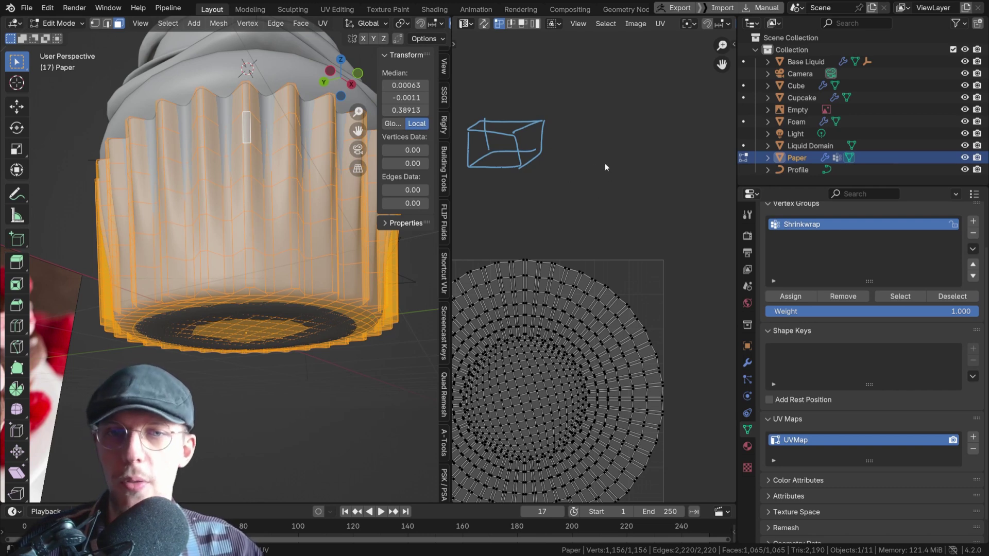
# Sketch the box's unfolded cross-shaped net as a freehand annotation beside the wireframe box.
pyautogui.moveTo(609, 155)
pyautogui.mouseDown()
pyautogui.moveTo(593, 171)
pyautogui.moveTo(646, 173)
pyautogui.moveTo(656, 146)
pyautogui.moveTo(610, 154)
pyautogui.moveTo(634, 124)
pyautogui.moveTo(652, 149)
pyautogui.mouseUp()
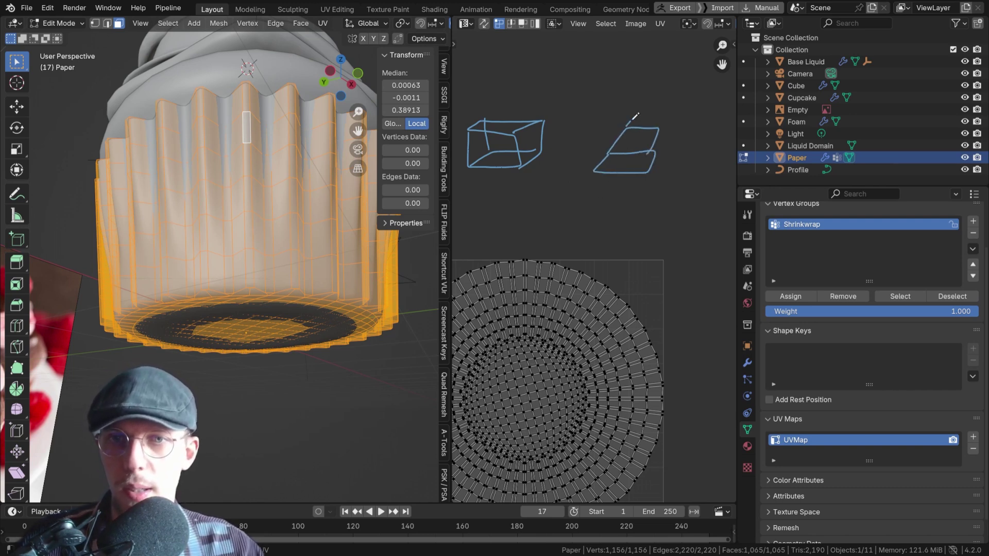
pyautogui.moveTo(636, 115)
pyautogui.mouseDown()
pyautogui.moveTo(664, 125)
pyautogui.moveTo(658, 86)
pyautogui.moveTo(670, 102)
pyautogui.moveTo(655, 129)
pyautogui.moveTo(695, 123)
pyautogui.moveTo(679, 114)
pyautogui.mouseUp()
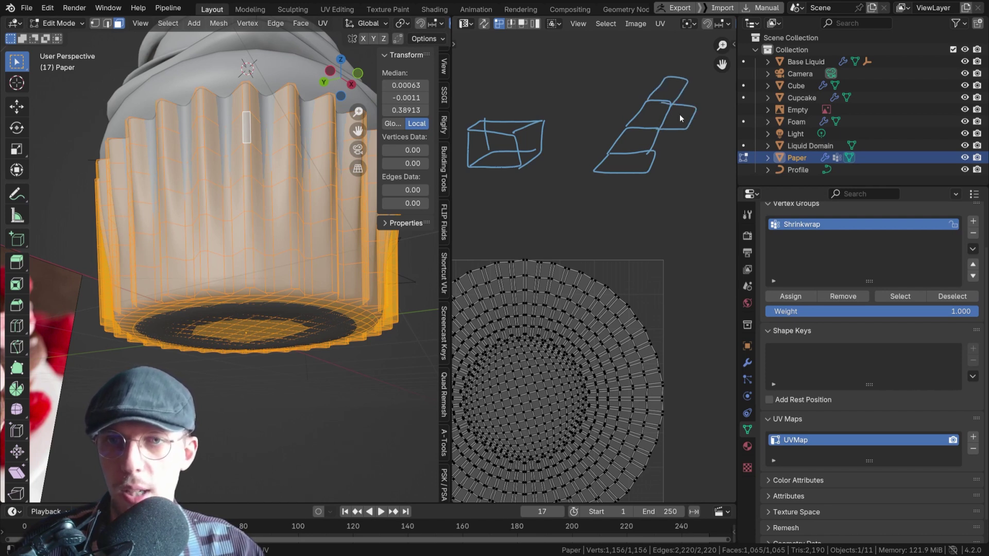
pyautogui.moveTo(679, 113); pyautogui.dragTo(645, 144, button='middle')
pyautogui.moveTo(660, 137); pyautogui.dragTo(627, 120)
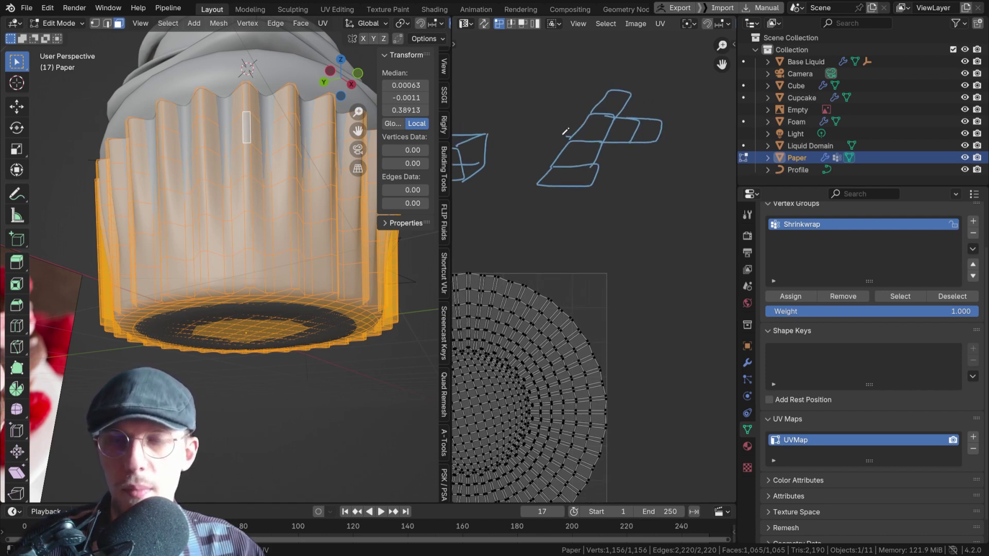
pyautogui.moveTo(565, 132)
pyautogui.mouseDown()
pyautogui.moveTo(515, 103)
pyautogui.moveTo(546, 109)
pyautogui.mouseUp()
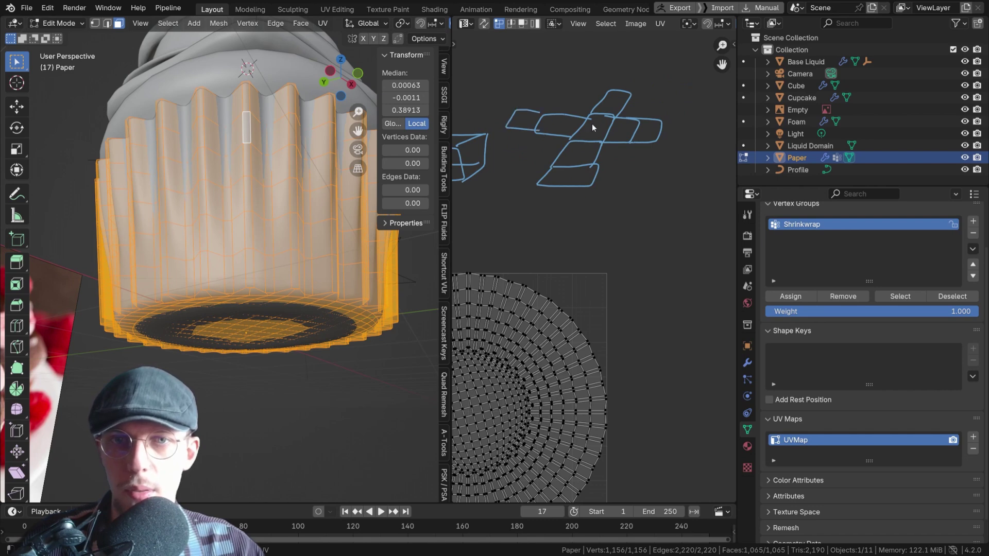
pyautogui.scroll(-4, 592, 124)
pyautogui.scroll(2, 600, 118)
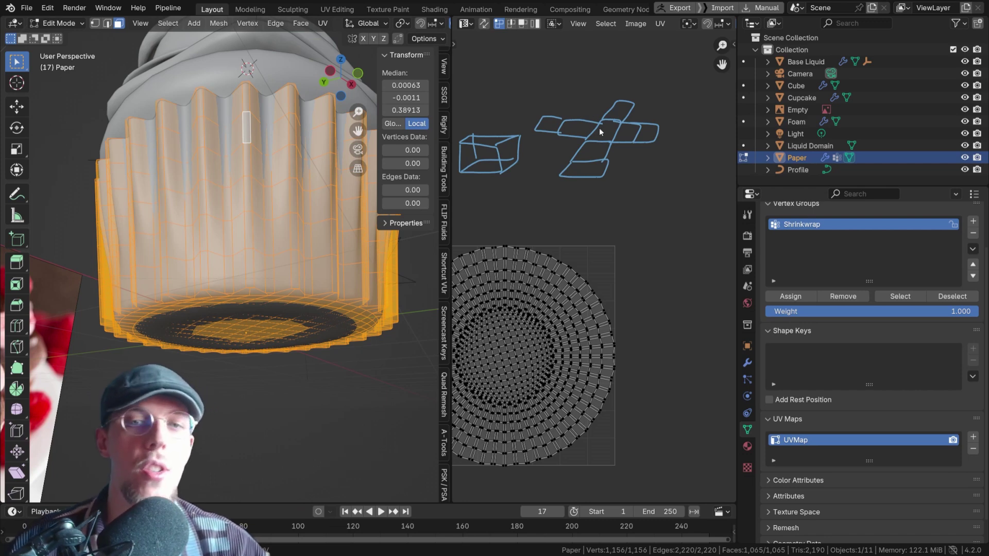
pyautogui.moveTo(589, 146); pyautogui.dragTo(607, 156, button='middle')
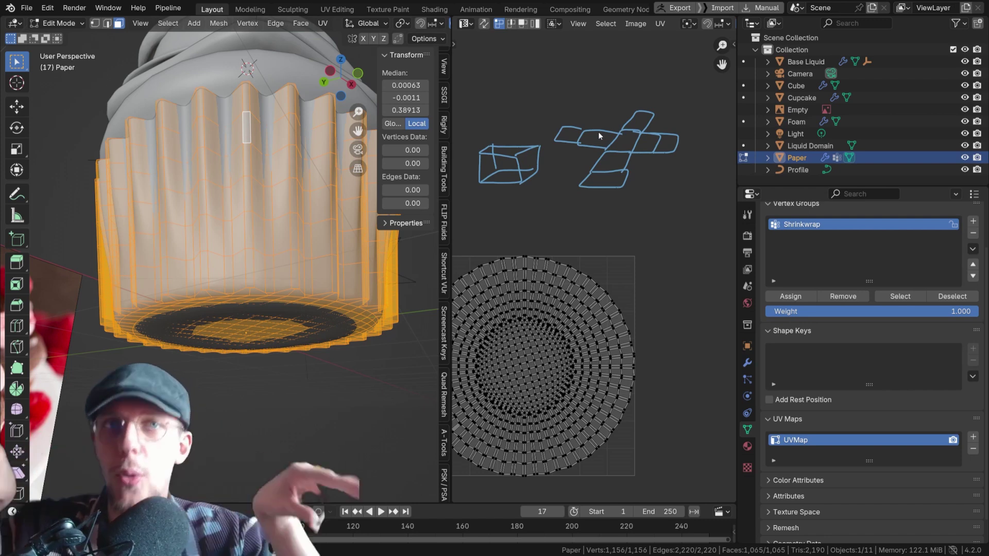
# Erase the box and unfolded net annotations above the UV layout.
pyautogui.press('u')
pyautogui.moveTo(538, 109)
pyautogui.mouseDown(button='right')
pyautogui.moveTo(512, 140)
pyautogui.moveTo(426, 195)
pyautogui.moveTo(485, 201)
pyautogui.moveTo(546, 145)
pyautogui.moveTo(644, 123)
pyautogui.moveTo(617, 147)
pyautogui.moveTo(603, 180)
pyautogui.moveTo(674, 149)
pyautogui.mouseUp(button='right')
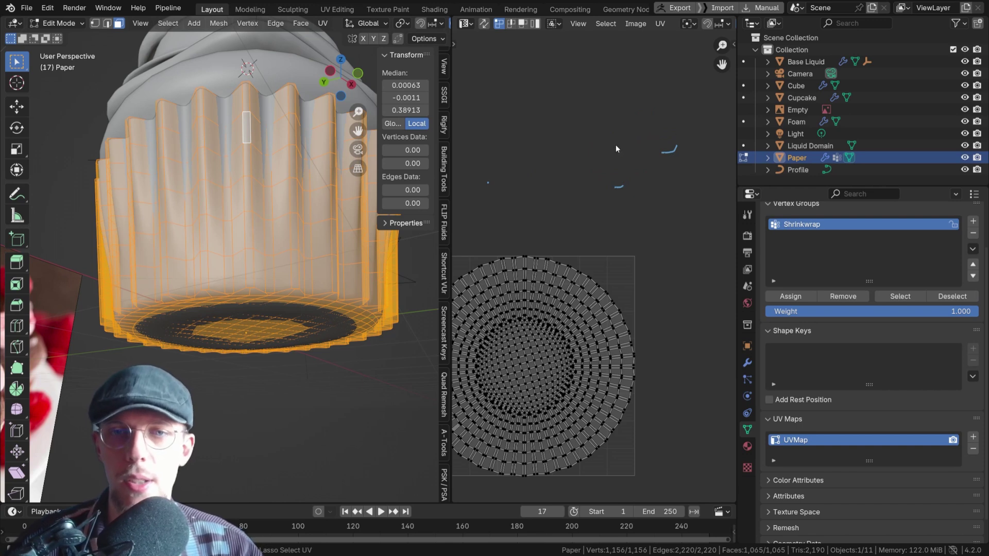
pyautogui.moveTo(615, 180); pyautogui.dragTo(592, 198, button='right')
pyautogui.moveTo(689, 121)
pyautogui.mouseDown(button='right')
pyautogui.moveTo(702, 137)
pyautogui.moveTo(489, 177)
pyautogui.mouseUp(button='right')
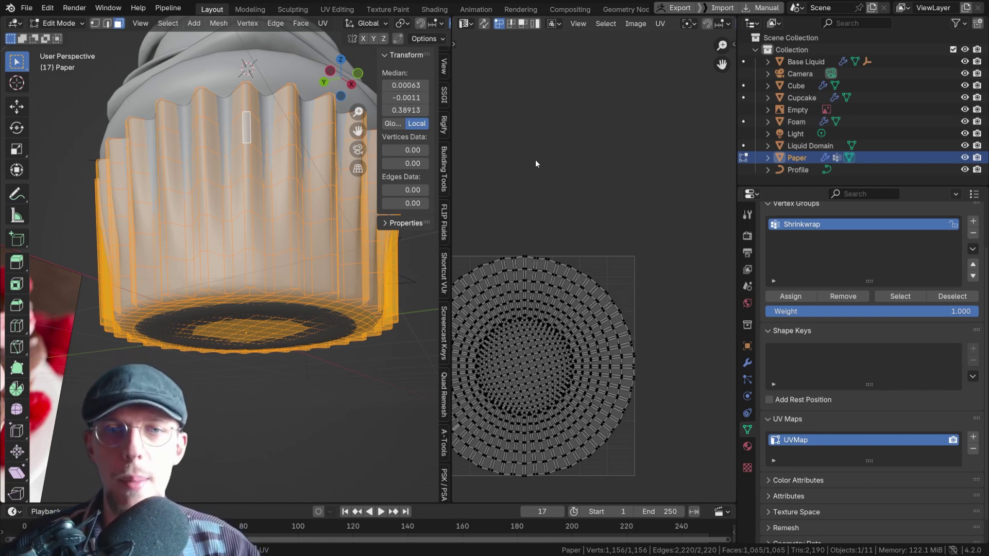
# Sketch a cylinder annotation above the UV layout, with a dashed cut line along its length and scissors at its far end.
pyautogui.scroll(3, 542, 162)
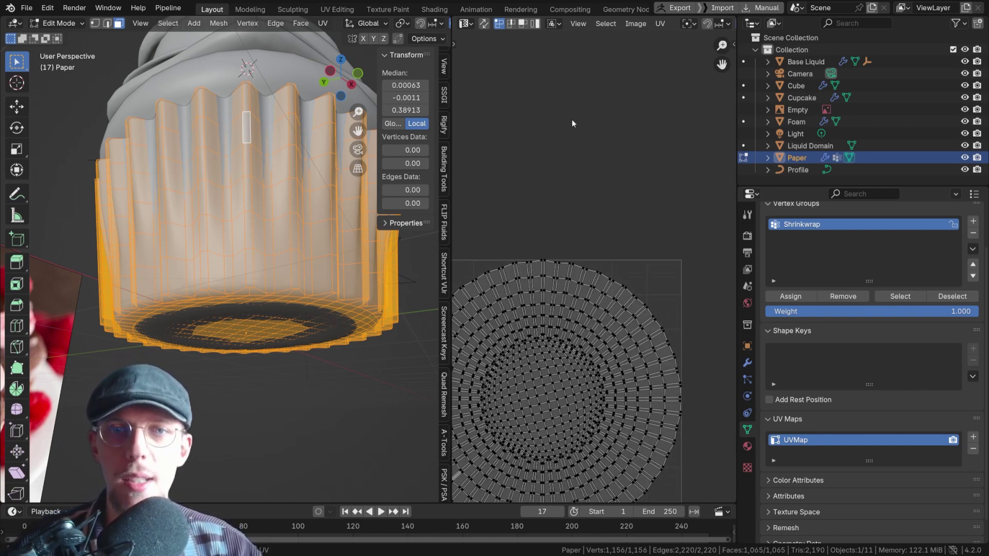
pyautogui.moveTo(583, 112)
pyautogui.mouseDown()
pyautogui.moveTo(536, 148)
pyautogui.moveTo(533, 190)
pyautogui.moveTo(522, 151)
pyautogui.mouseUp()
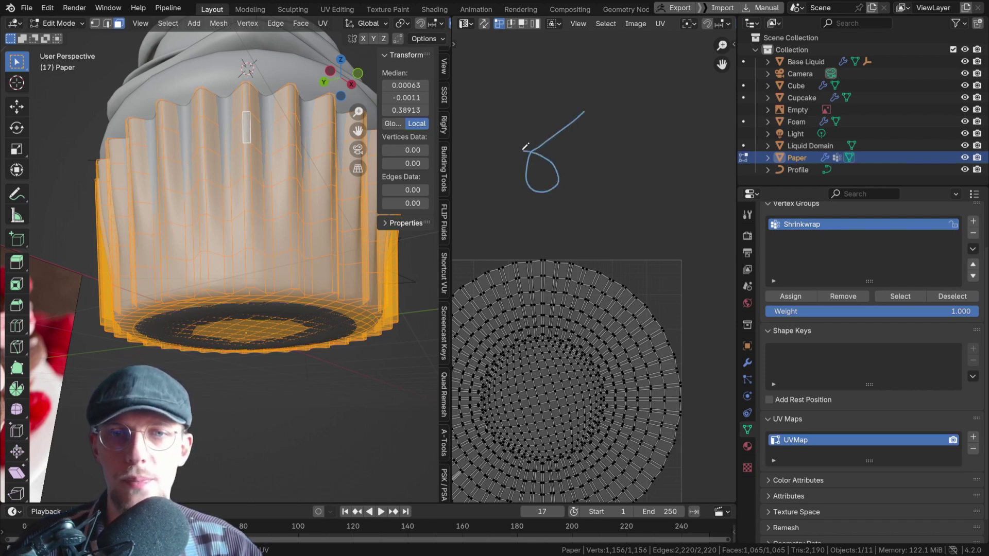
pyautogui.moveTo(556, 190)
pyautogui.mouseDown()
pyautogui.moveTo(612, 135)
pyautogui.moveTo(611, 112)
pyautogui.moveTo(586, 109)
pyautogui.moveTo(614, 119)
pyautogui.moveTo(613, 138)
pyautogui.mouseUp()
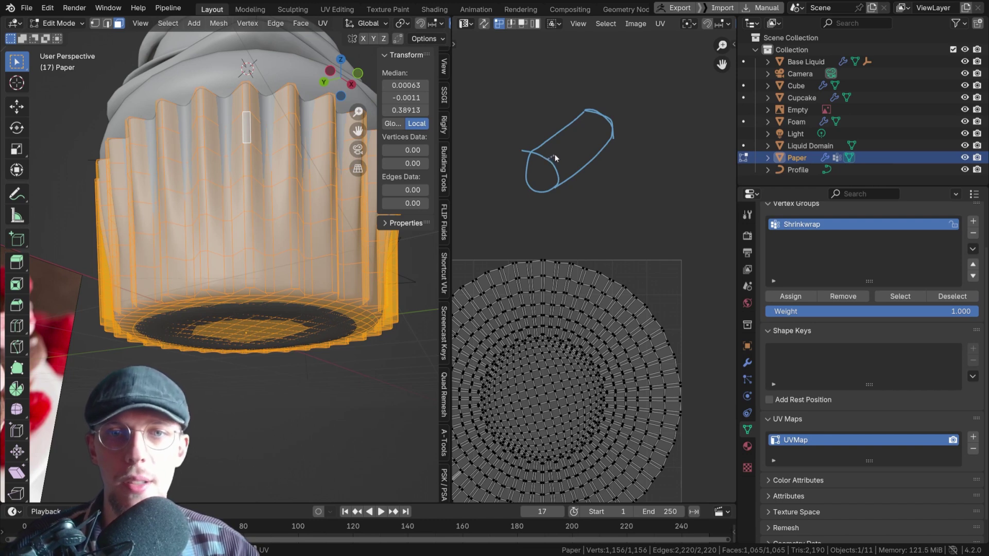
pyautogui.moveTo(591, 131); pyautogui.dragTo(609, 118)
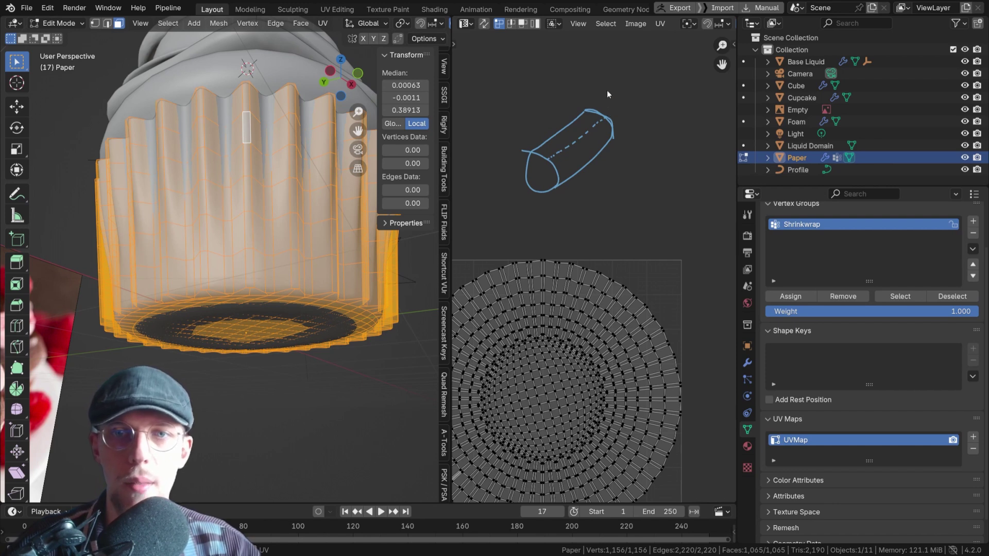
pyautogui.moveTo(602, 107)
pyautogui.mouseDown()
pyautogui.moveTo(613, 90)
pyautogui.moveTo(623, 111)
pyautogui.moveTo(605, 66)
pyautogui.moveTo(614, 82)
pyautogui.moveTo(628, 65)
pyautogui.moveTo(616, 84)
pyautogui.mouseUp()
pyautogui.scroll(-1, 622, 147)
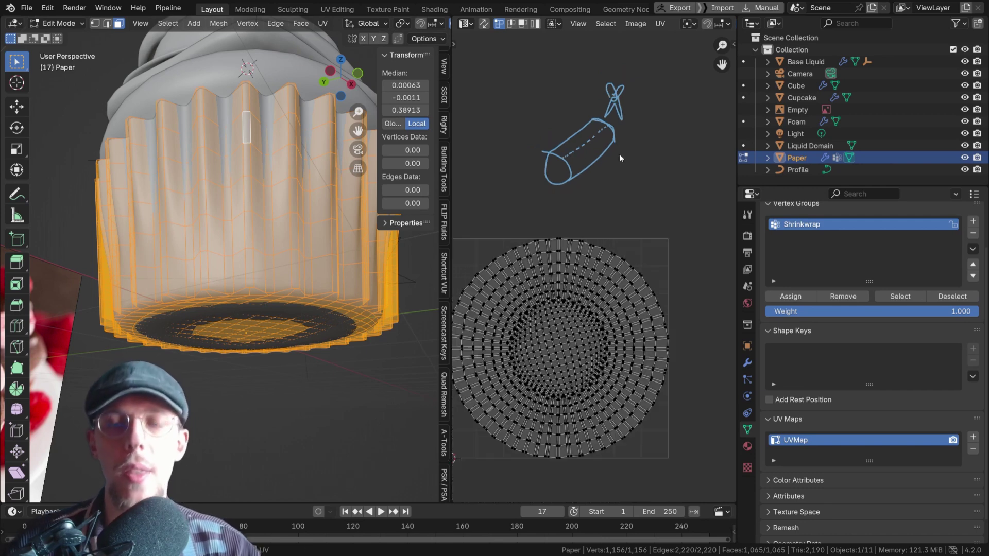
# Sketch the cylinder unrolled into a flat sheet as an annotation beside it.
pyautogui.moveTo(619, 150); pyautogui.dragTo(572, 150, button='middle')
pyautogui.moveTo(595, 147); pyautogui.dragTo(707, 145)
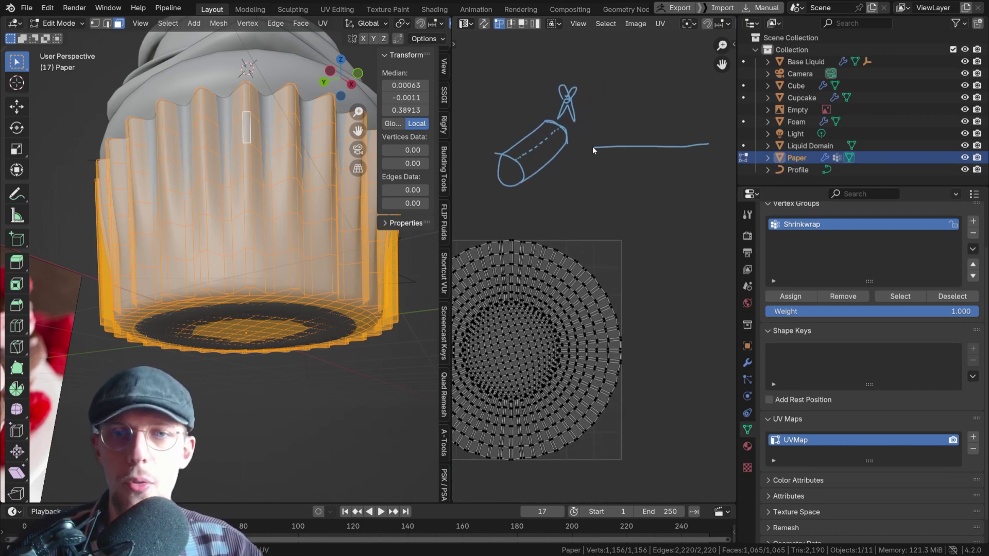
pyautogui.moveTo(593, 148)
pyautogui.mouseDown()
pyautogui.moveTo(554, 179)
pyautogui.moveTo(696, 175)
pyautogui.moveTo(720, 135)
pyautogui.moveTo(690, 173)
pyautogui.mouseUp()
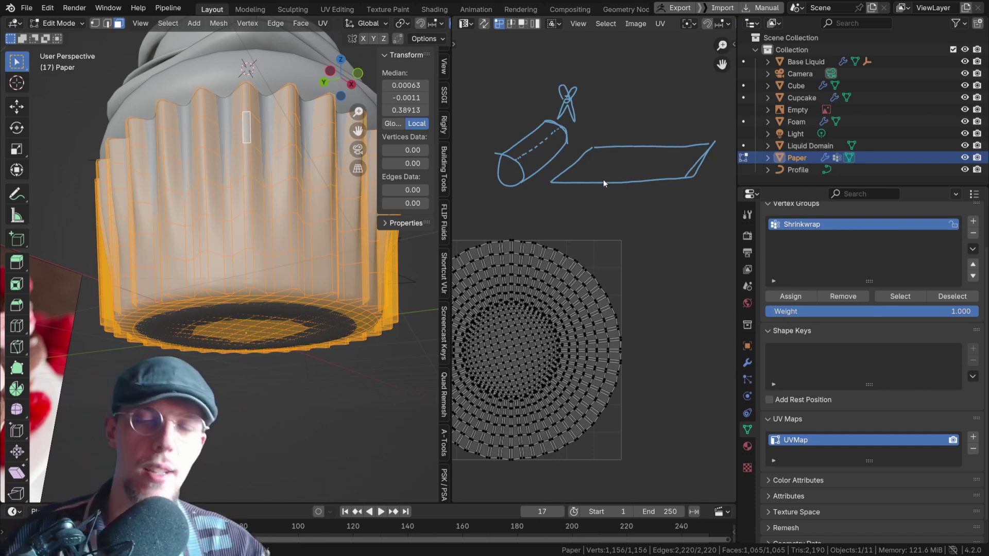
# Compare the cylinder and flat-sheet sketches with the wrapper's circular UV layout.
pyautogui.scroll(-2, 579, 149)
pyautogui.scroll(5, 578, 169)
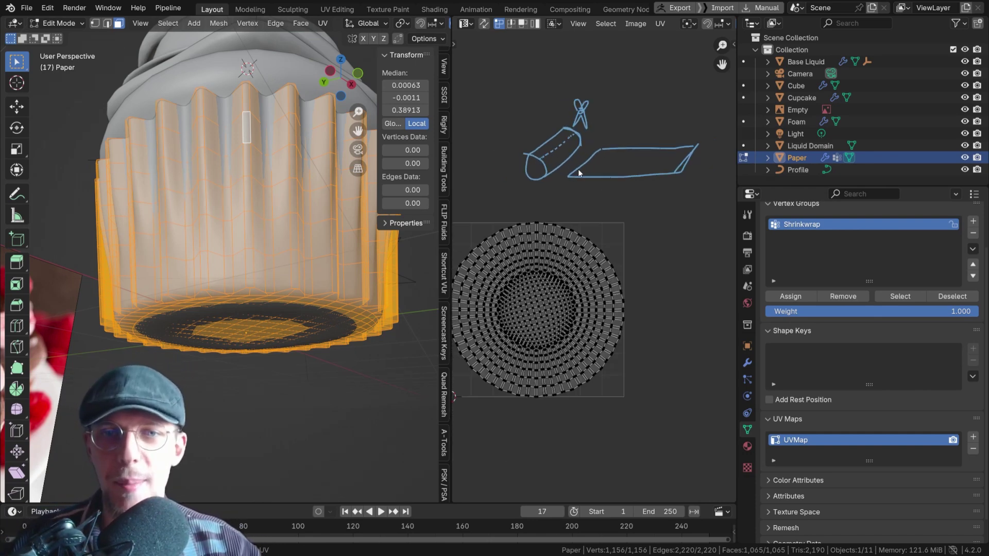
pyautogui.scroll(-1, 639, 181)
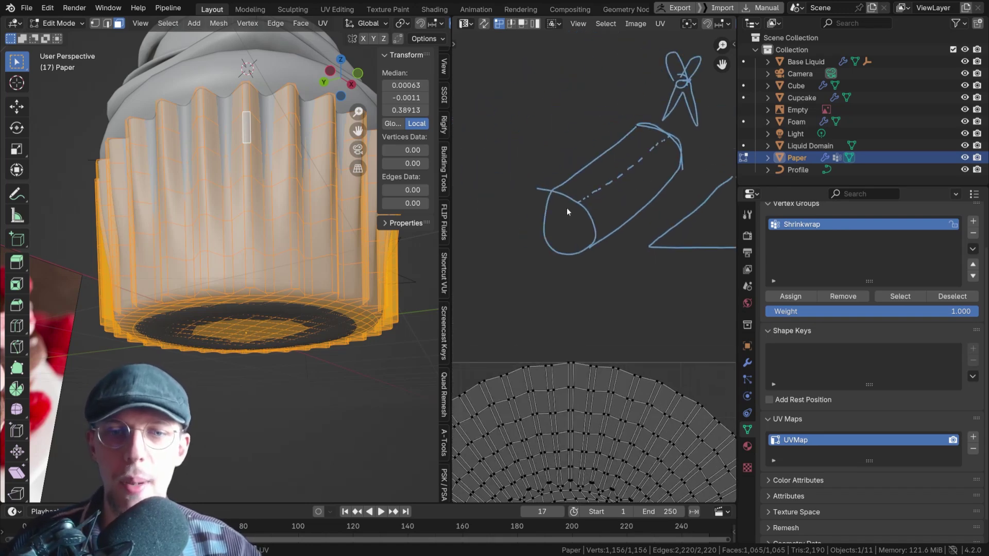
pyautogui.scroll(-5, 581, 313)
pyautogui.moveTo(600, 281); pyautogui.dragTo(605, 269, button='middle')
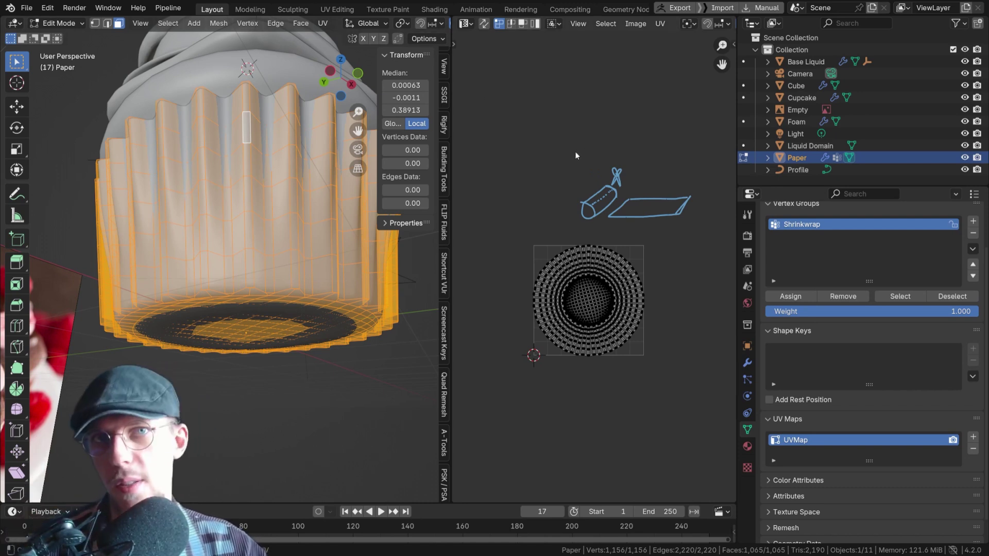
pyautogui.scroll(1, 596, 274)
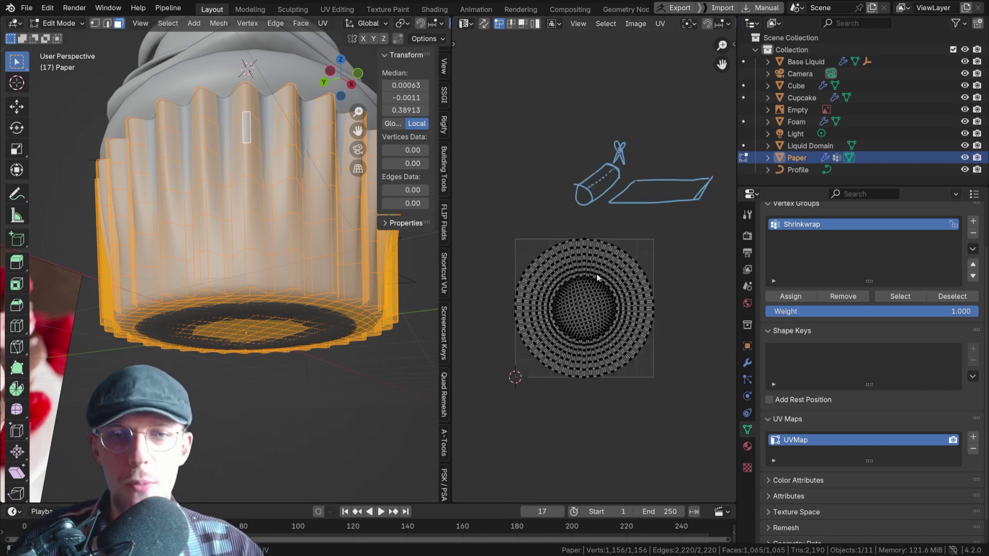
pyautogui.scroll(6, 596, 273)
pyautogui.scroll(-4, 611, 260)
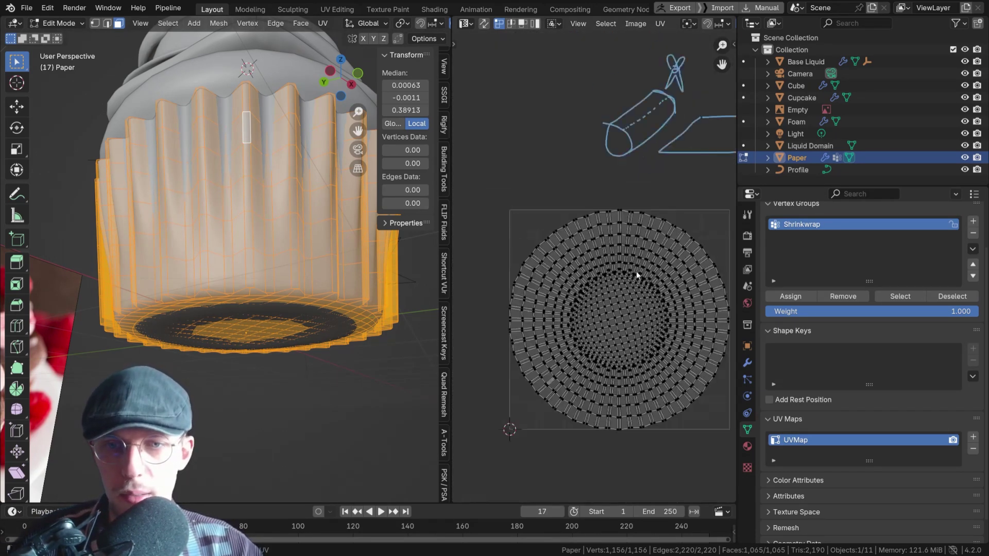
pyautogui.scroll(-1, 636, 272)
# Select the zigzag edge loop where the wrapper's pleats meet its base and mark it as a seam.
pyautogui.moveTo(294, 240); pyautogui.dragTo(296, 202, button='middle')
pyautogui.scroll(1, 306, 195)
pyautogui.press('2')
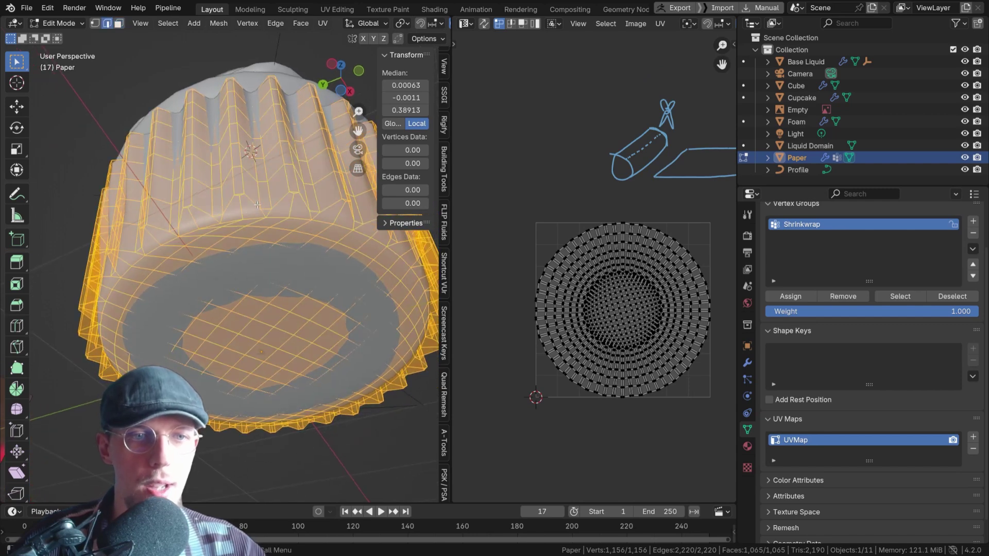
pyautogui.keyDown('alt'); pyautogui.click(256, 205); pyautogui.keyUp('alt')
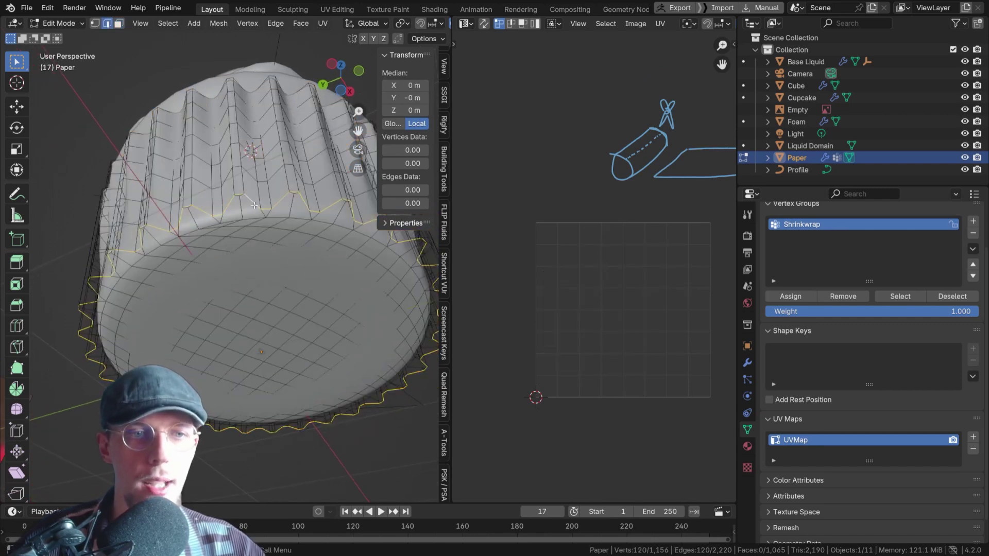
pyautogui.scroll(-2, 260, 222)
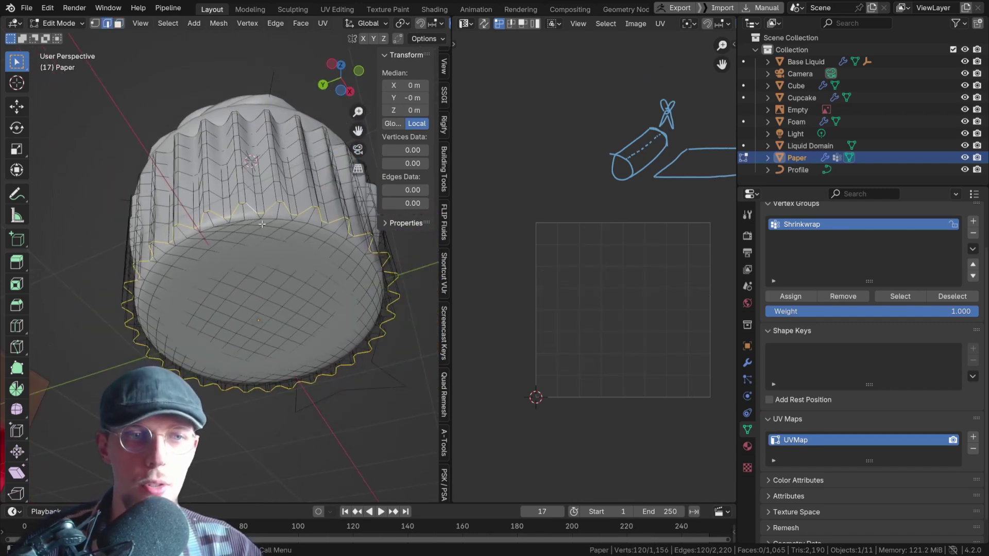
pyautogui.hotkey('ctrl', 'e')
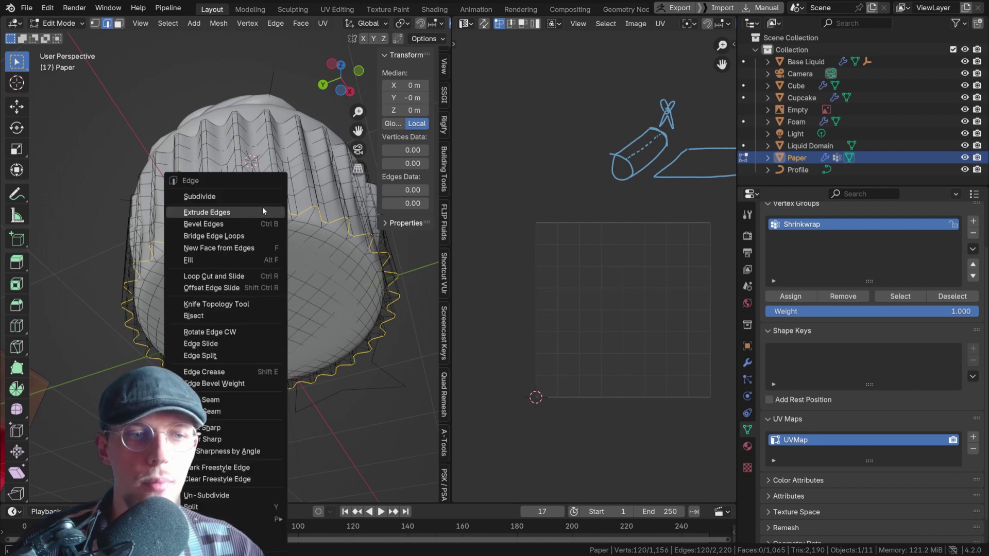
pyautogui.click(219, 399)
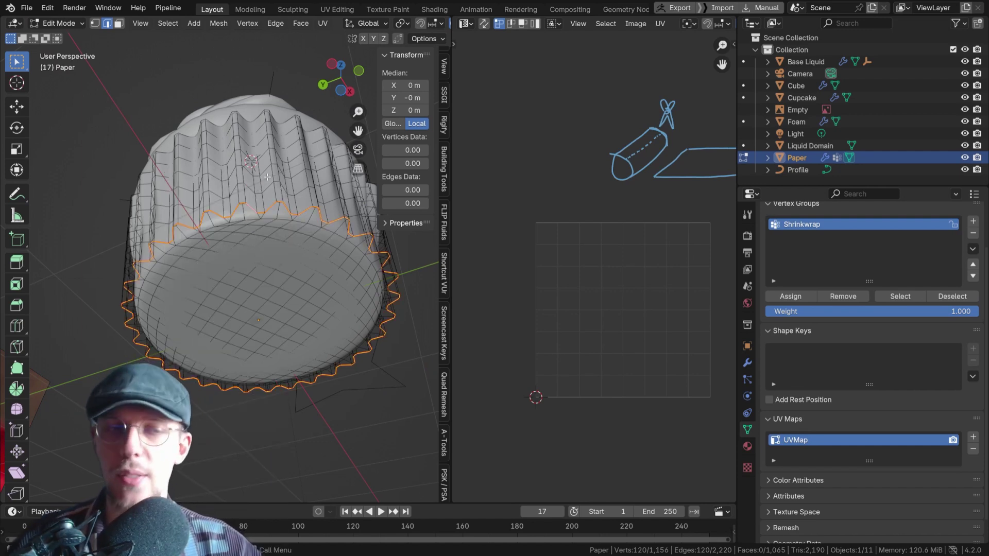
pyautogui.scroll(4, 267, 176)
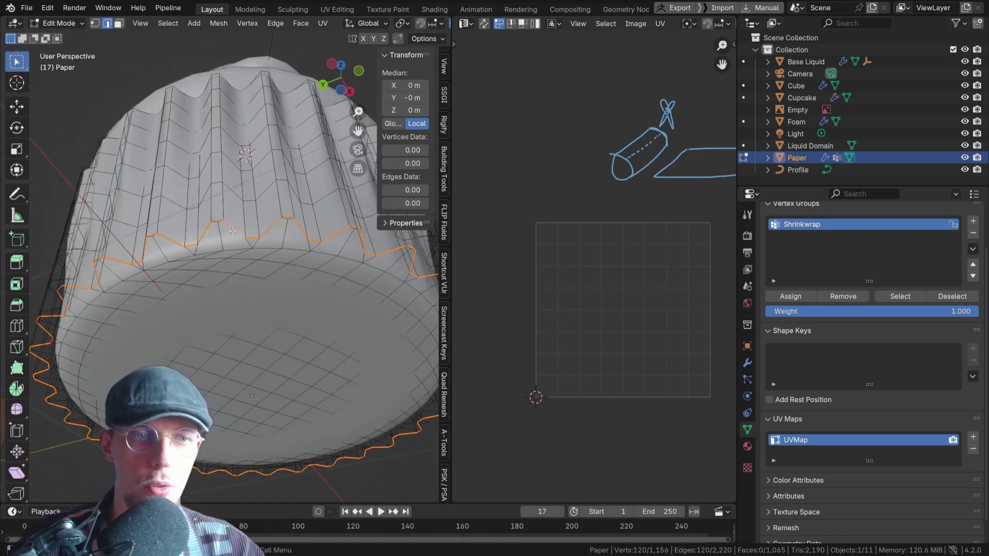
pyautogui.scroll(-2, 233, 226)
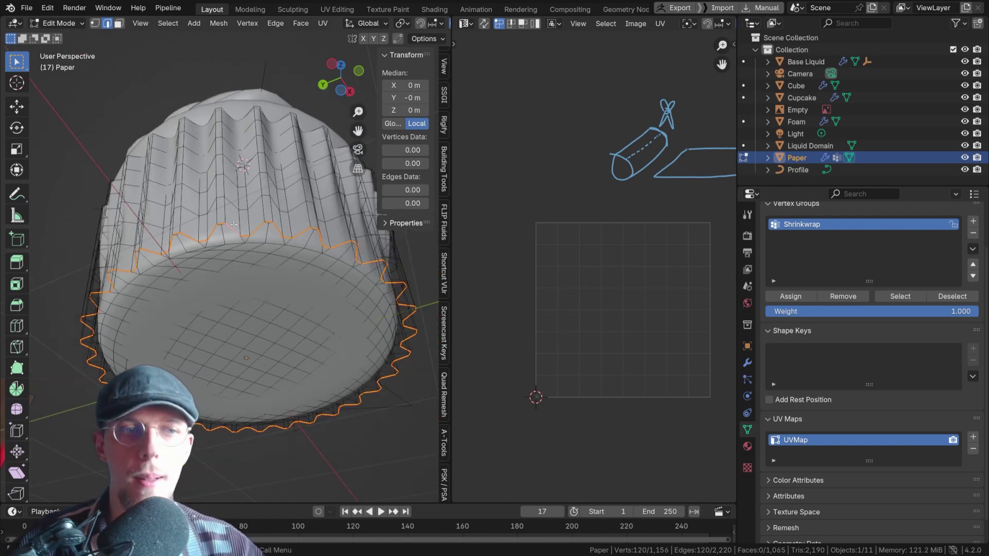
pyautogui.hotkey('ctrl', 'e')
pyautogui.click(237, 230)
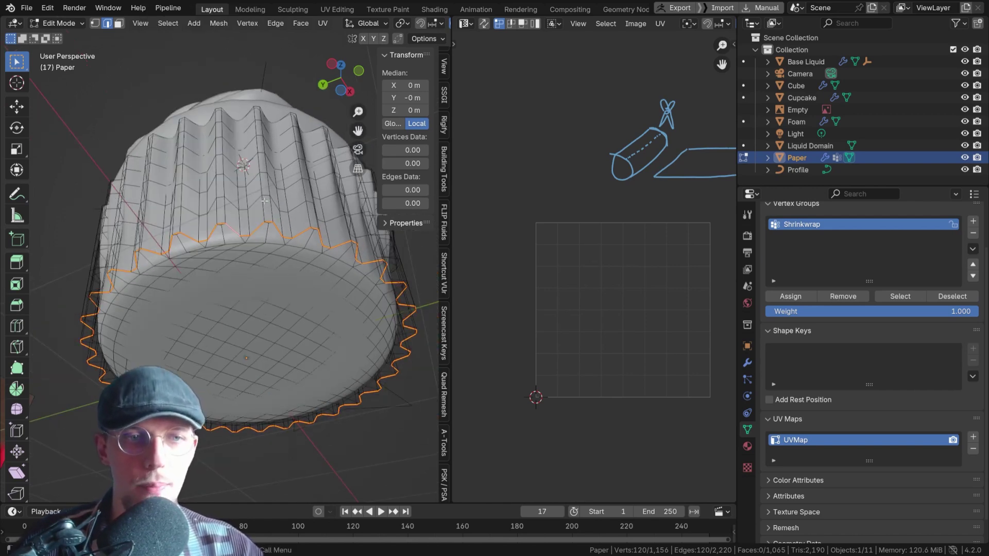
pyautogui.click(263, 202)
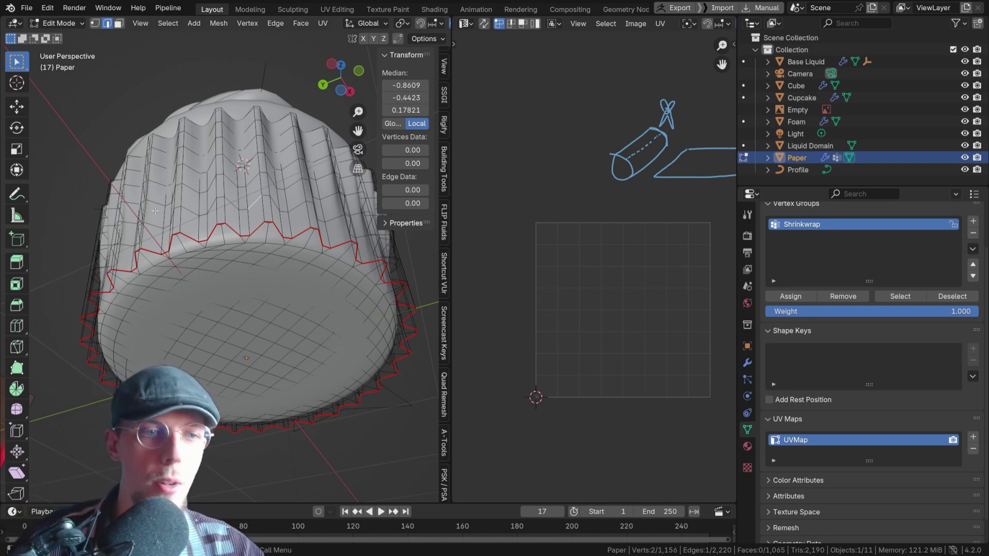
# Unwrap the whole wrapper with the standard Unwrap operation and inspect the resulting UV islands.
pyautogui.press('a')
pyautogui.press('u')
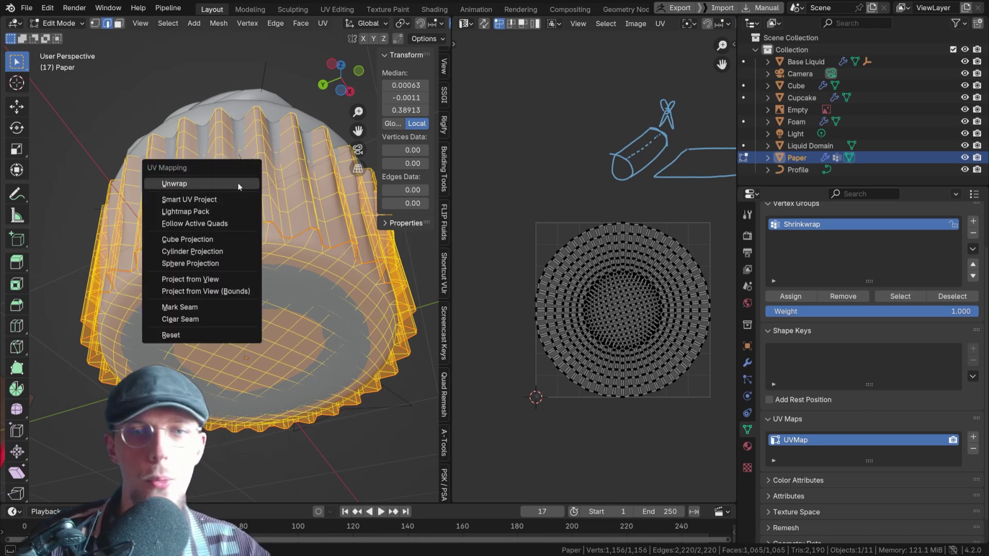
pyautogui.click(238, 184)
pyautogui.scroll(4, 610, 219)
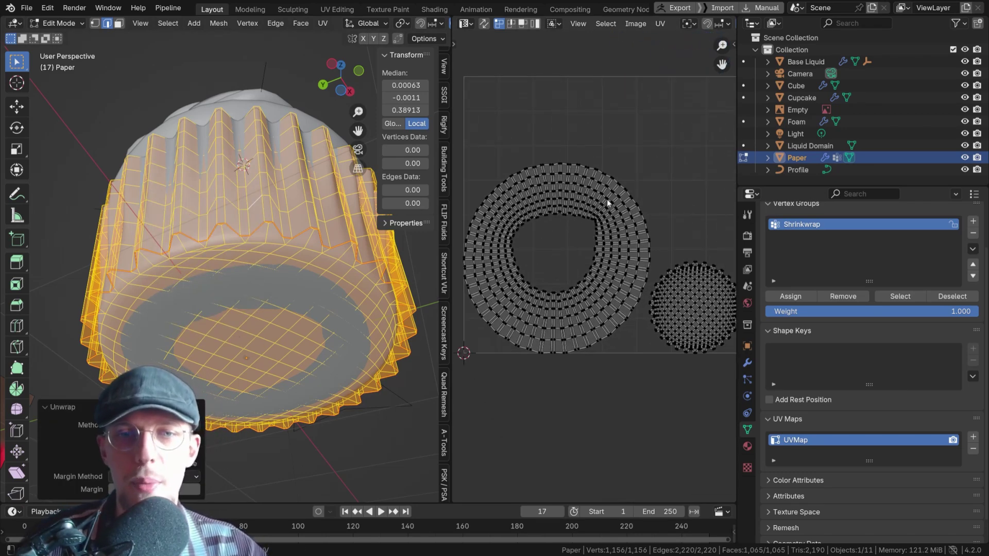
pyautogui.keyDown('shift'); pyautogui.moveTo(607, 198); pyautogui.dragTo(556, 136, button='middle'); pyautogui.keyUp('shift')
pyautogui.scroll(3, 666, 228)
pyautogui.scroll(-3, 658, 273)
pyautogui.keyDown('shift'); pyautogui.moveTo(541, 209); pyautogui.dragTo(645, 225, button='middle'); pyautogui.keyUp('shift')
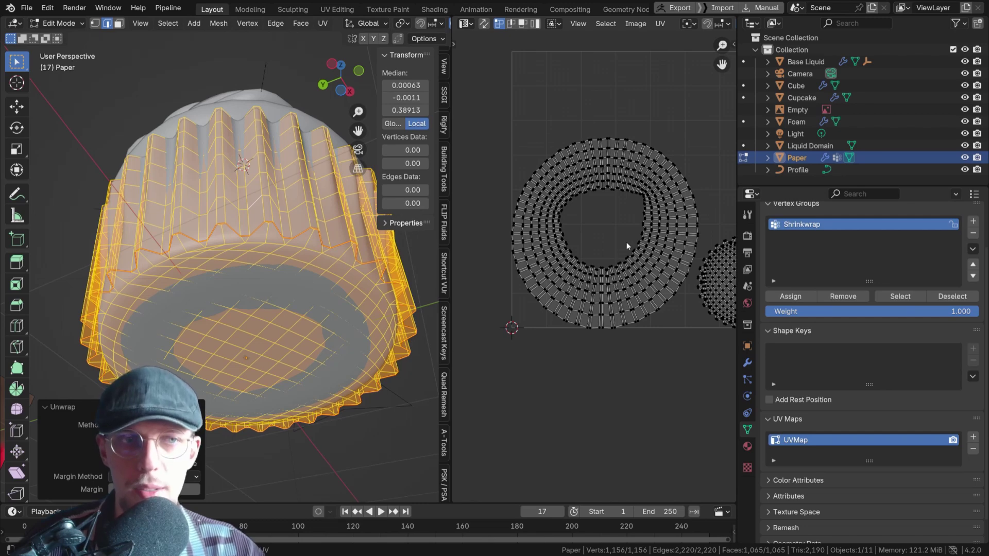
# Sketch an open cup outline with an elliptical base as an annotation beside the cupcake.
pyautogui.moveTo(296, 98); pyautogui.dragTo(304, 137, button='middle')
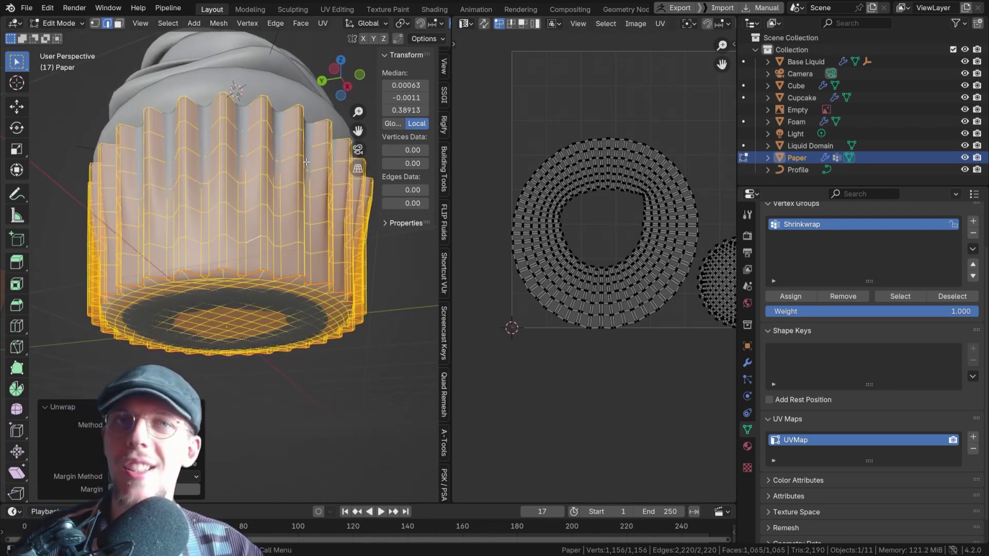
pyautogui.scroll(-2, 306, 162)
pyautogui.moveTo(306, 162); pyautogui.dragTo(283, 160, button='middle')
pyautogui.scroll(-3, 381, 232)
pyautogui.keyDown('shift'); pyautogui.moveTo(407, 226); pyautogui.dragTo(234, 247, button='middle'); pyautogui.keyUp('shift')
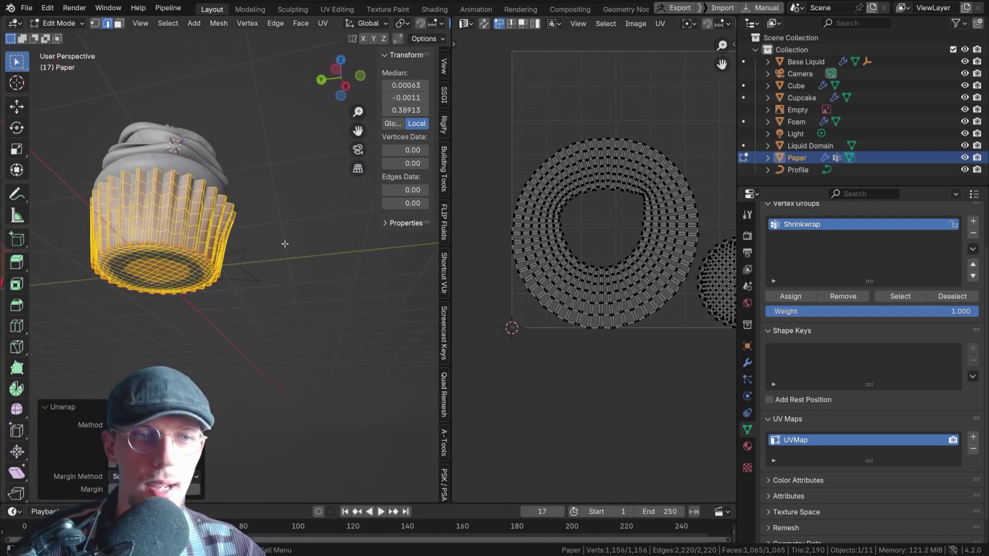
pyautogui.moveTo(286, 195); pyautogui.dragTo(285, 257)
pyautogui.moveTo(381, 240); pyautogui.dragTo(398, 241)
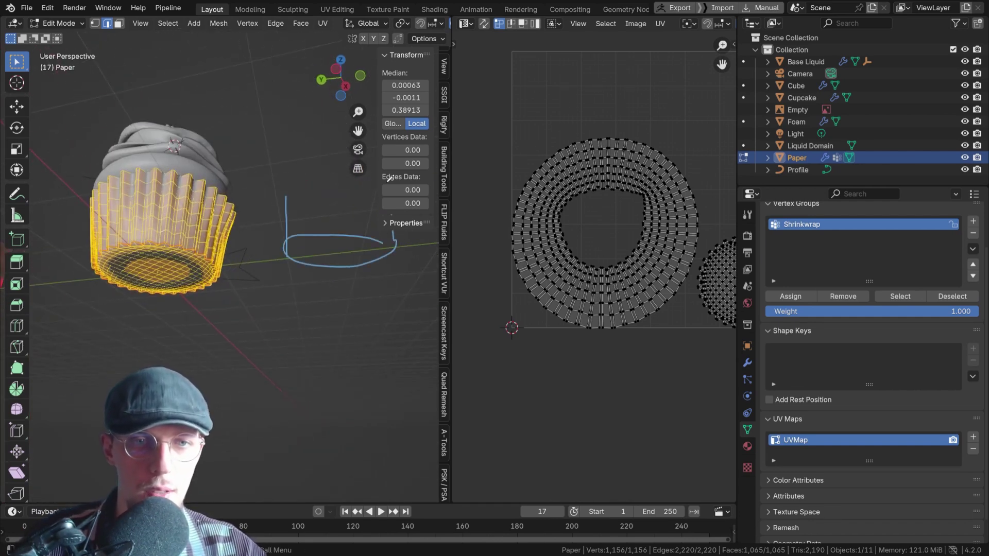
pyautogui.moveTo(390, 178); pyautogui.dragTo(287, 197)
pyautogui.keyDown('shift'); pyautogui.moveTo(286, 197); pyautogui.dragTo(263, 196, button='middle'); pyautogui.keyUp('shift')
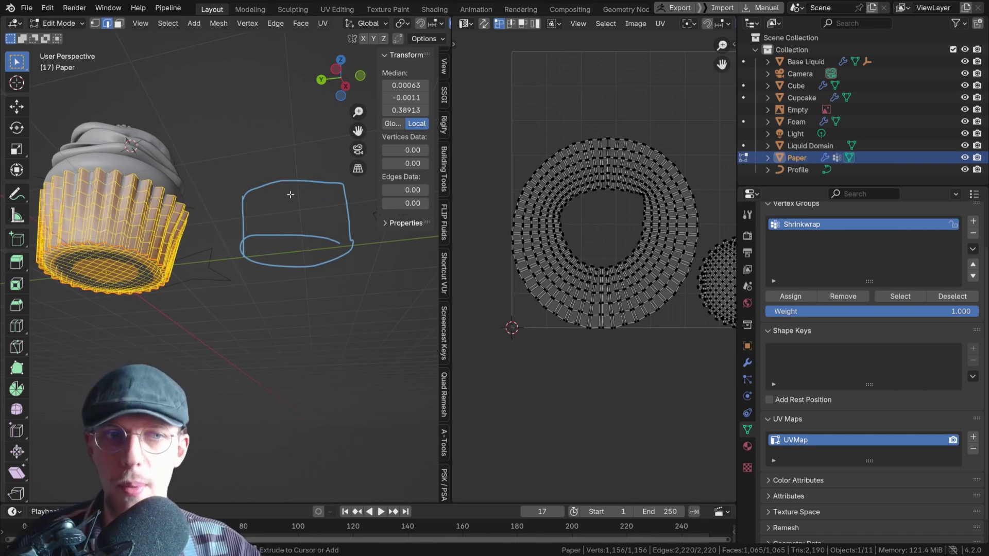
# Erase the cup outline annotation beside the cupcake and return to a side view.
pyautogui.moveTo(284, 198)
pyautogui.keyDown('ctrl'); pyautogui.mouseDown()
pyautogui.moveTo(256, 201)
pyautogui.moveTo(278, 156)
pyautogui.moveTo(347, 178)
pyautogui.moveTo(240, 216)
pyautogui.moveTo(208, 257)
pyautogui.mouseUp(); pyautogui.keyUp('ctrl')
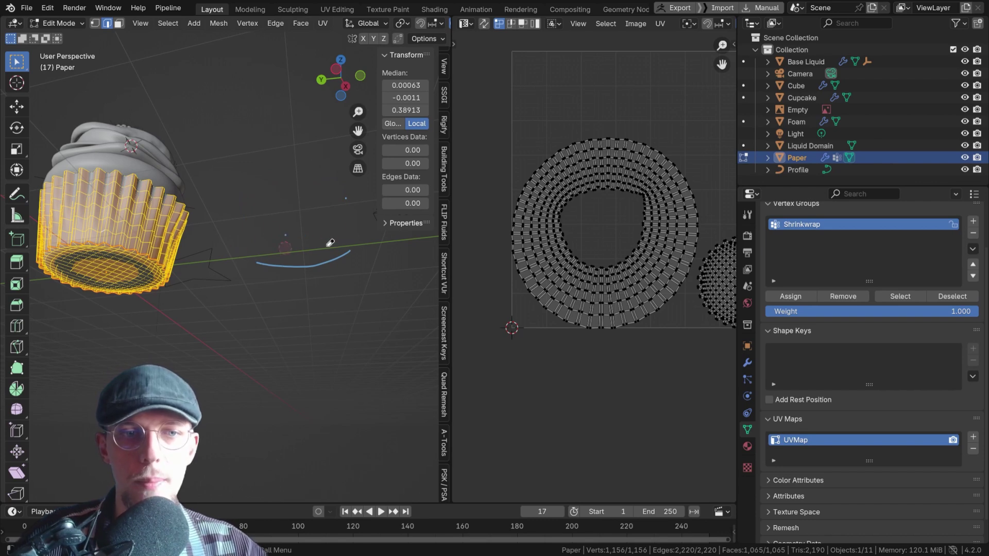
pyautogui.moveTo(330, 243)
pyautogui.keyDown('ctrl'); pyautogui.mouseDown()
pyautogui.moveTo(369, 247)
pyautogui.moveTo(316, 247)
pyautogui.mouseUp(); pyautogui.keyUp('ctrl')
pyautogui.moveTo(354, 210)
pyautogui.mouseDown(button='middle')
pyautogui.moveTo(57, 252)
pyautogui.moveTo(274, 247)
pyautogui.moveTo(227, 247)
pyautogui.mouseUp(button='middle')
pyautogui.keyDown('shift'); pyautogui.moveTo(87, 227); pyautogui.dragTo(291, 259, button='middle'); pyautogui.keyUp('shift')
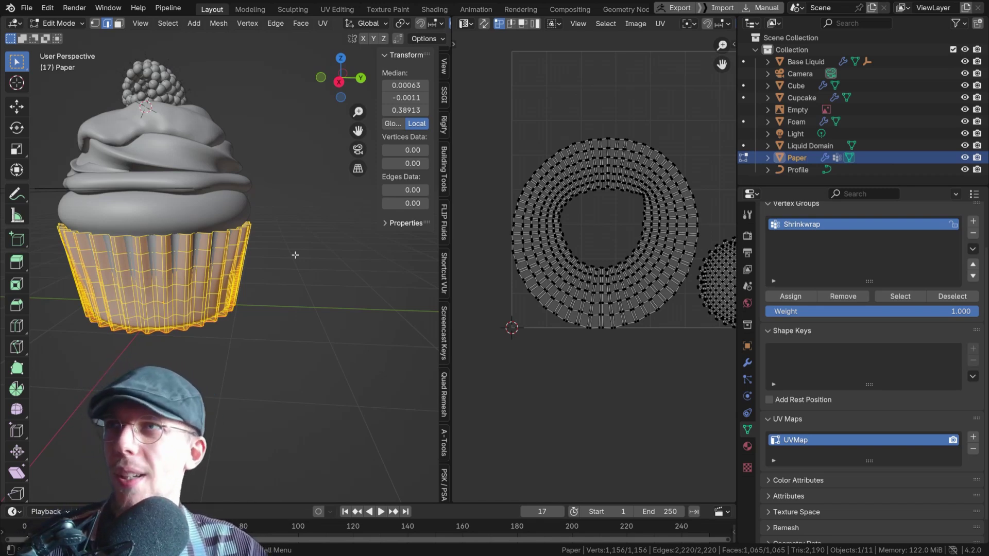
# Select a vertical edge loop on the wrapper's pleated side and check with X-ray on where it meets the base seam.
pyautogui.hotkey('ctrl', 'e')
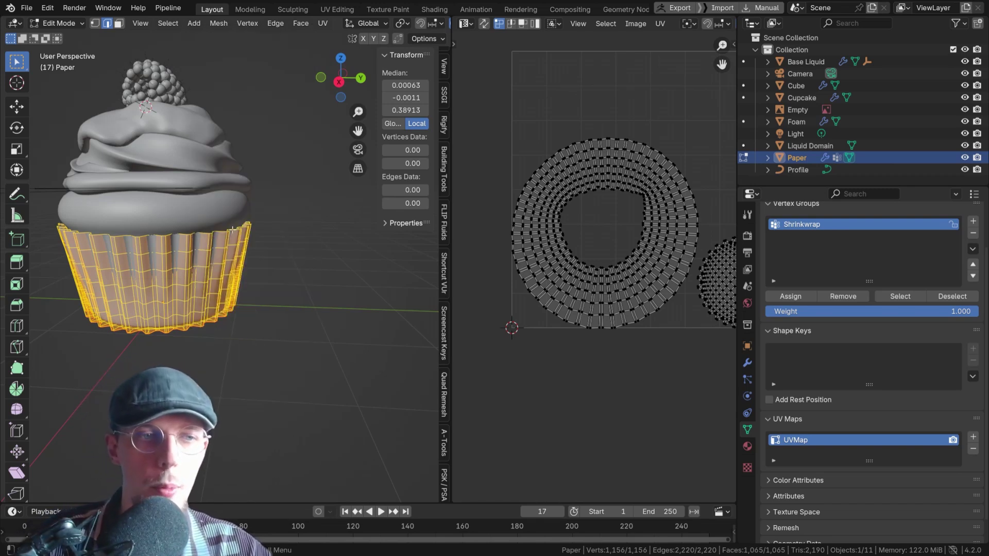
pyautogui.keyDown('shift'); pyautogui.moveTo(146, 269); pyautogui.dragTo(198, 270, button='middle'); pyautogui.keyUp('shift')
pyautogui.doubleClick(196, 271)
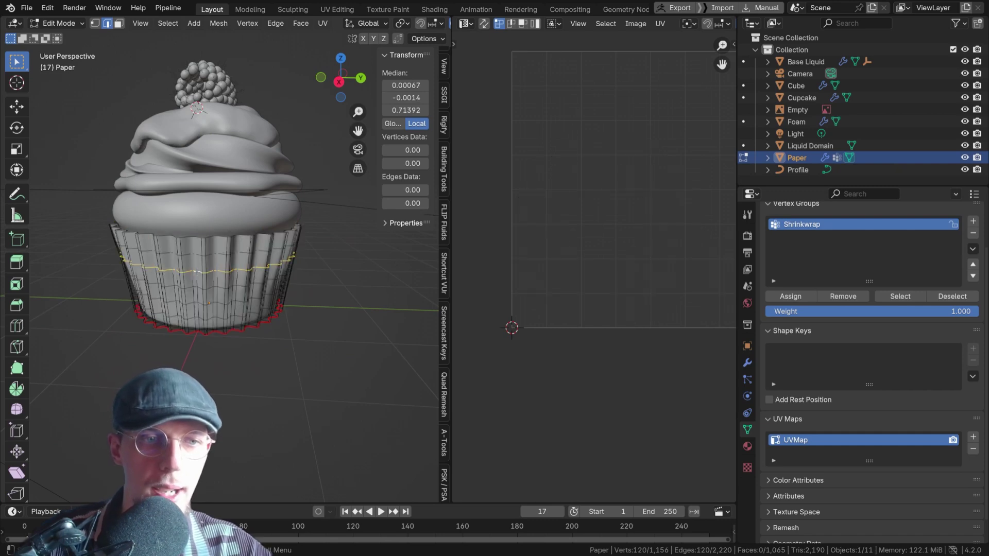
pyautogui.doubleClick(197, 276)
pyautogui.scroll(2, 197, 276)
pyautogui.hotkey('alt', 'z')
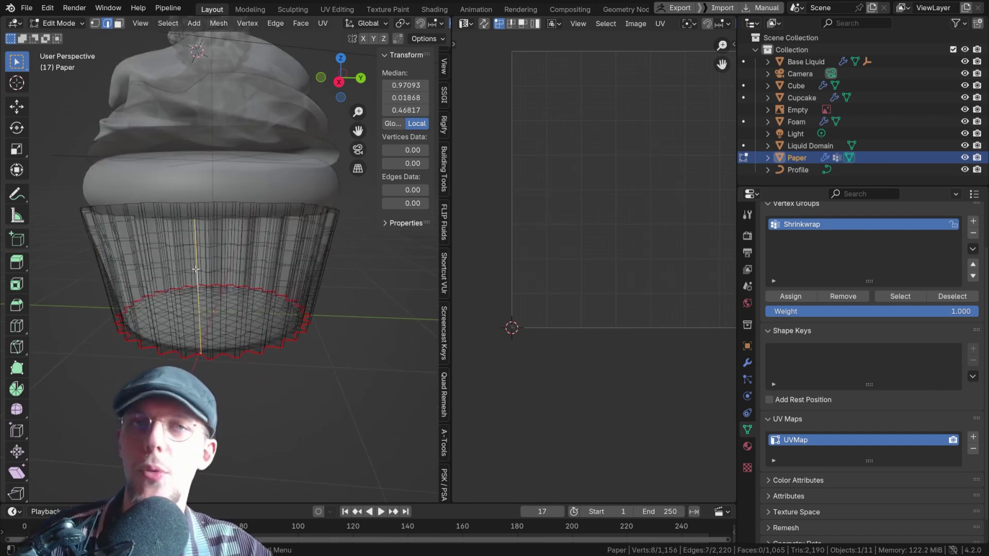
pyautogui.moveTo(195, 266); pyautogui.dragTo(256, 248, button='middle')
pyautogui.scroll(3, 179, 359)
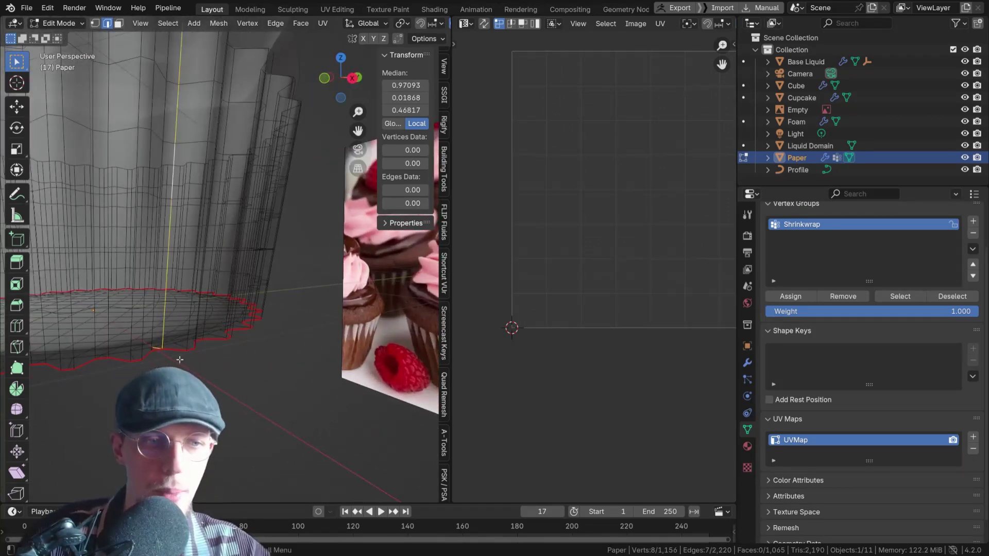
# Select the vertical edge path from the base seam up to the wrapper's top rim and mark it as a seam.
pyautogui.scroll(2, 179, 360)
pyautogui.click(150, 350)
pyautogui.scroll(3, 145, 359)
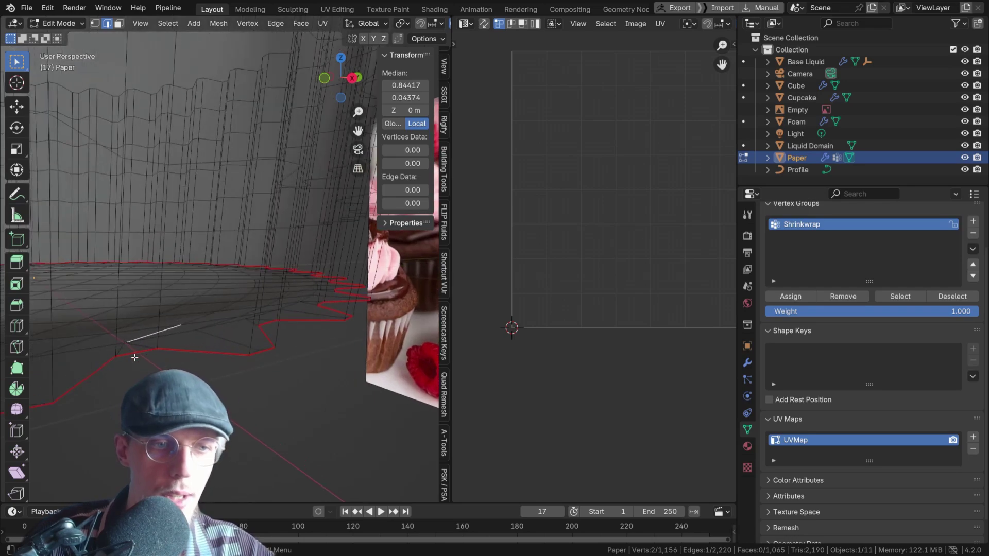
pyautogui.click(159, 324)
pyautogui.scroll(-8, 157, 317)
pyautogui.scroll(4, 156, 314)
pyautogui.moveTo(146, 222); pyautogui.dragTo(115, 223, button='middle')
pyautogui.scroll(2, 188, 237)
pyautogui.moveTo(188, 253); pyautogui.dragTo(188, 231, button='middle')
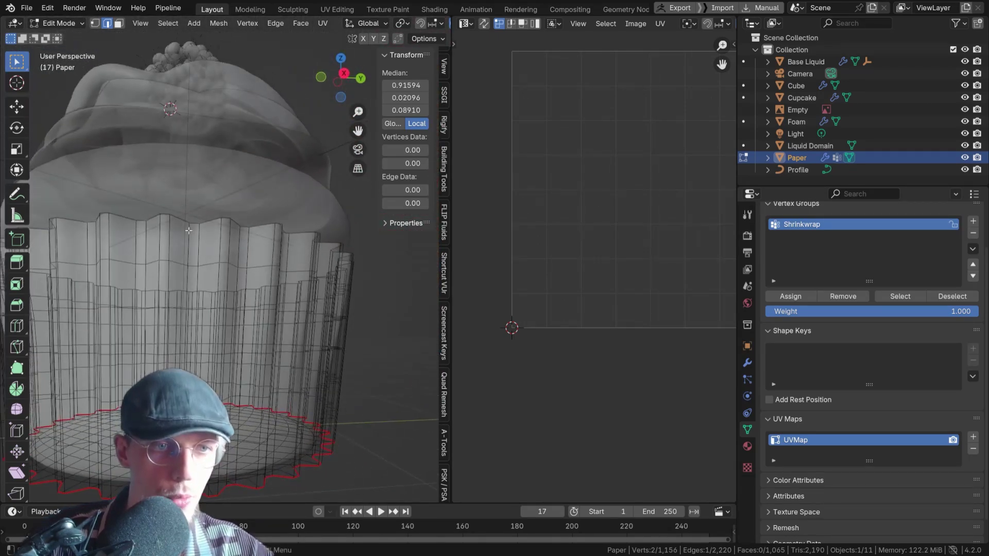
pyautogui.keyDown('ctrl'); pyautogui.click(197, 227); pyautogui.keyUp('ctrl')
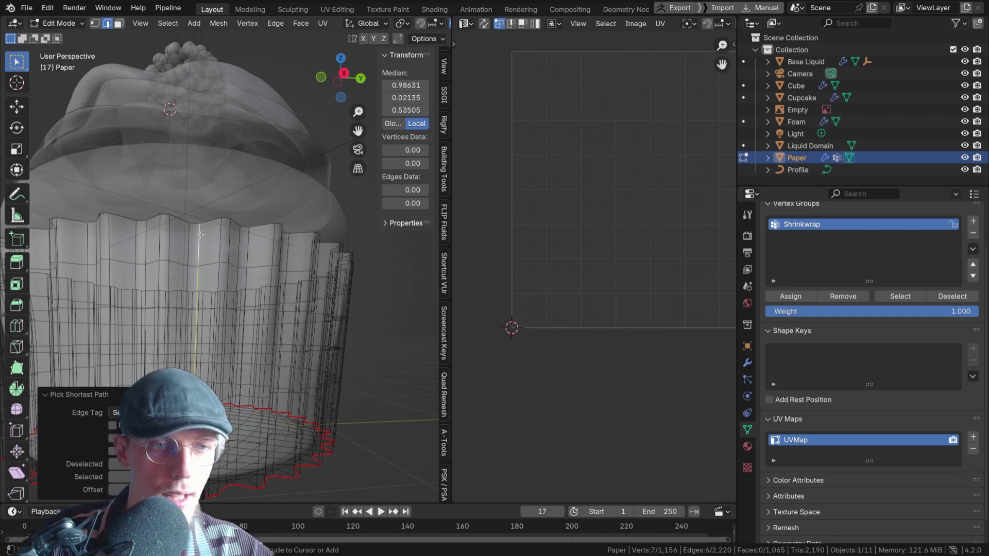
pyautogui.hotkey('ctrl', 'e')
pyautogui.click(227, 237)
# Turn X-ray off and disable the viewport display of the wrapper's Subdivision and Shrinkwrap modifiers in Object Mode.
pyautogui.hotkey('alt', 'z')
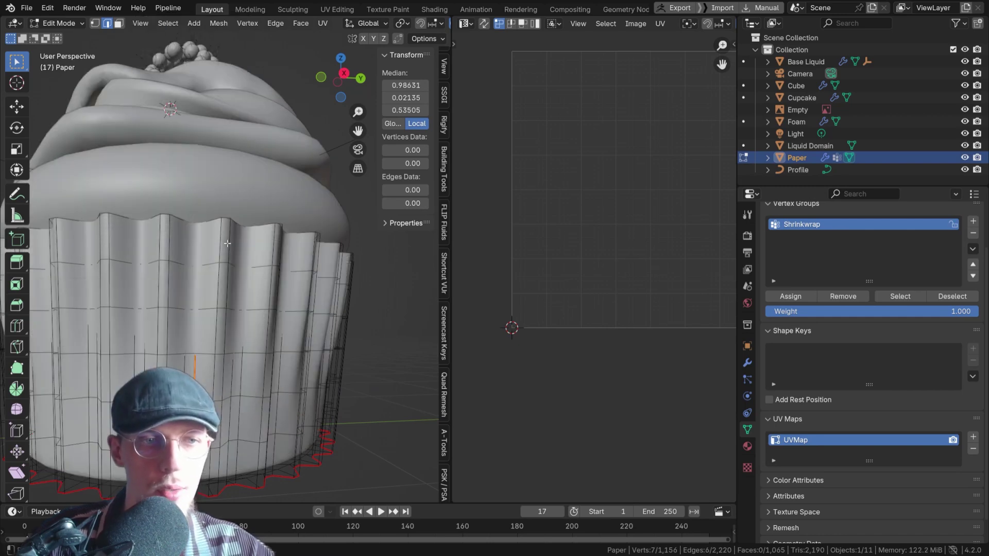
pyautogui.scroll(2, 235, 247)
pyautogui.moveTo(235, 247); pyautogui.dragTo(238, 251, button='middle')
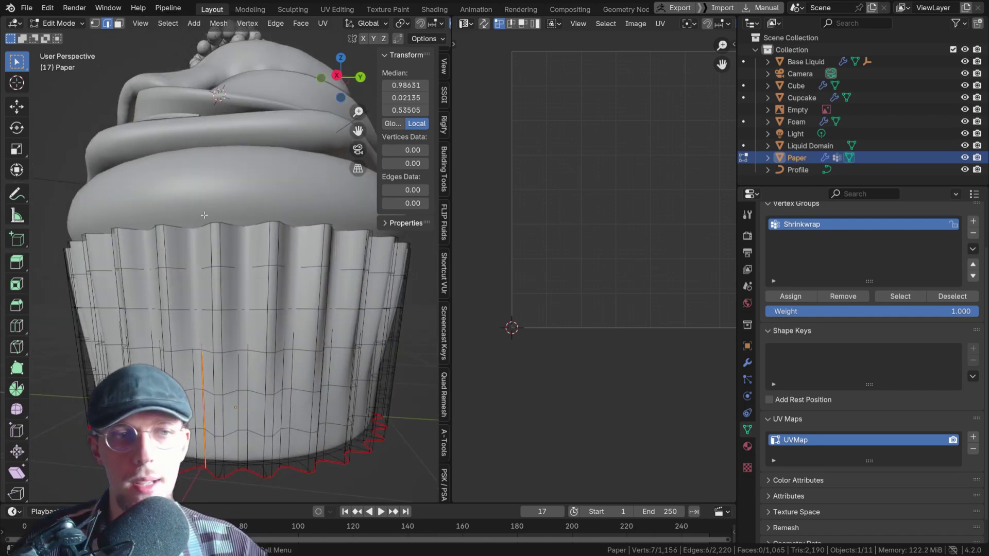
pyautogui.scroll(-1, 199, 193)
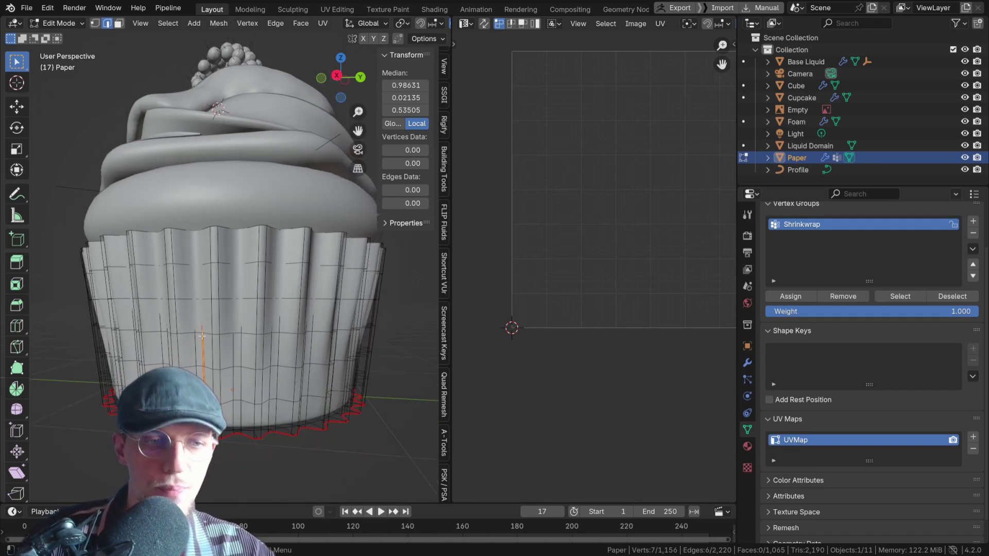
pyautogui.press('Tab')
pyautogui.press('Tab')
pyautogui.press('Tab')
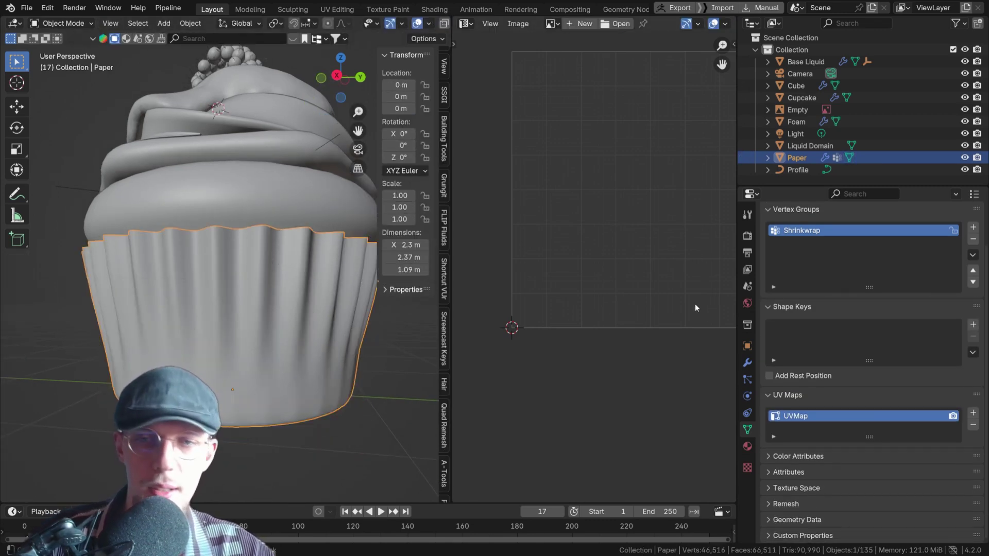
pyautogui.click(748, 363)
pyautogui.click(923, 252)
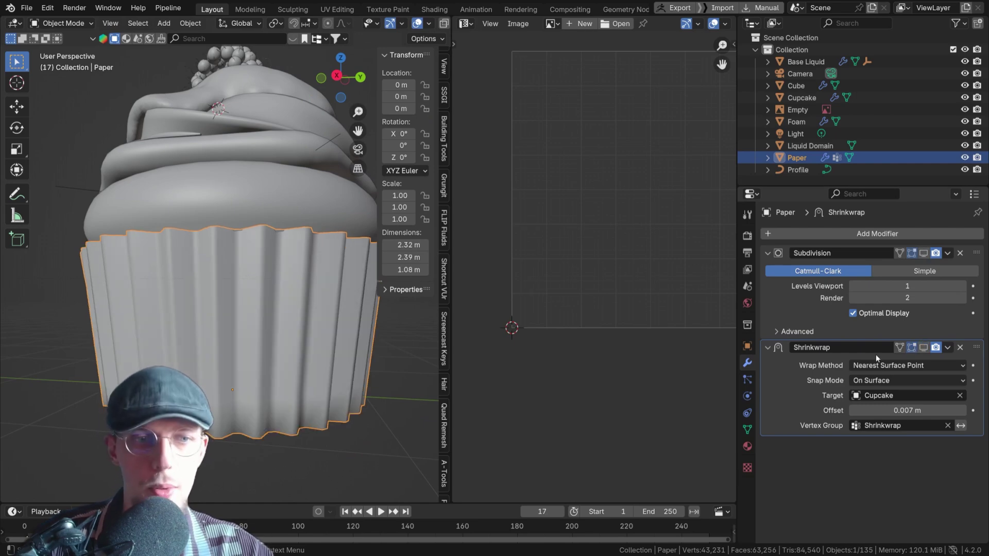
# Return the wrapper to Edit Mode with nothing selected and inspect its vertical and base seams from below.
pyautogui.press('Tab')
pyautogui.scroll(-1, 293, 332)
pyautogui.click(331, 442)
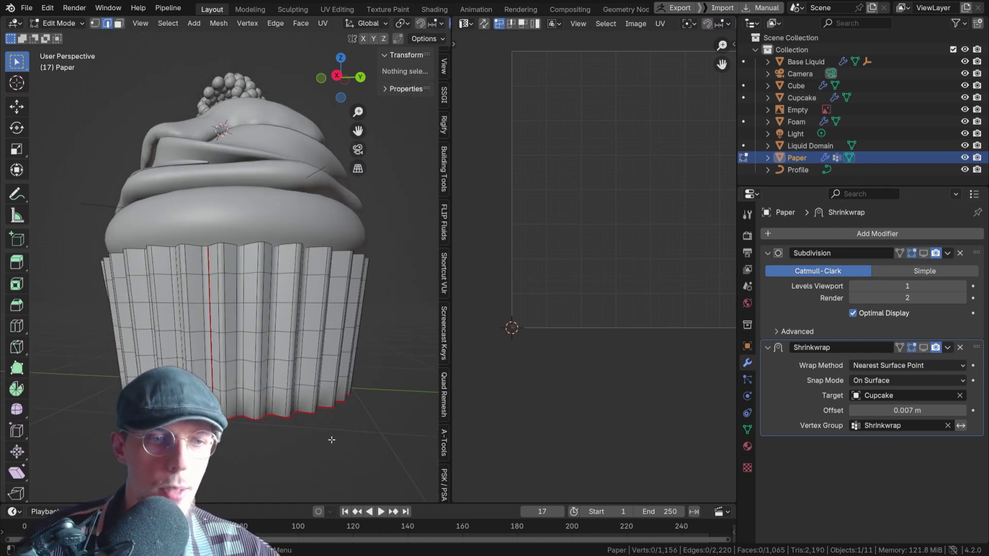
pyautogui.moveTo(331, 441); pyautogui.dragTo(260, 316, button='middle')
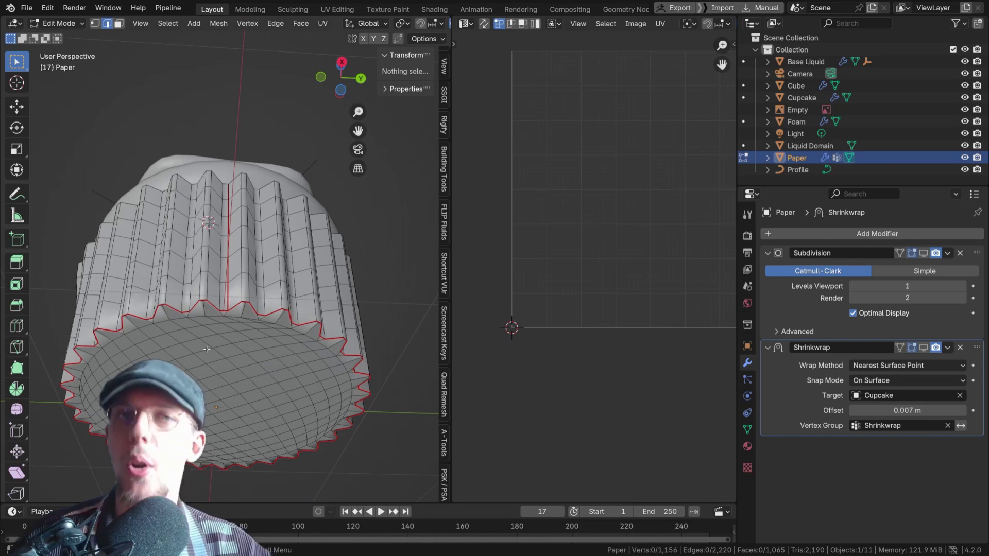
pyautogui.moveTo(281, 262); pyautogui.dragTo(214, 188, button='middle')
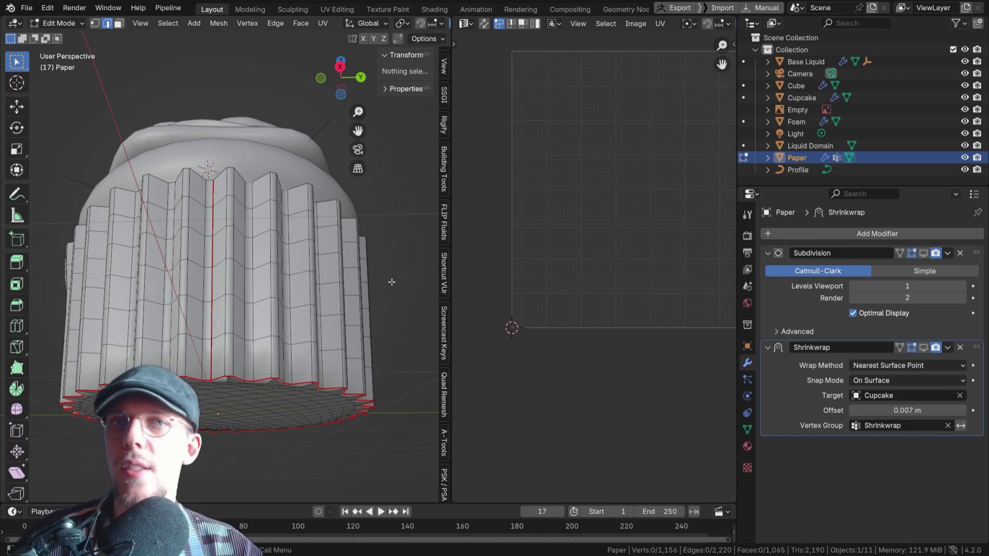
# Select the whole wrapper and unwrap it again with the standard Unwrap operation using the marked seams.
pyautogui.press('a')
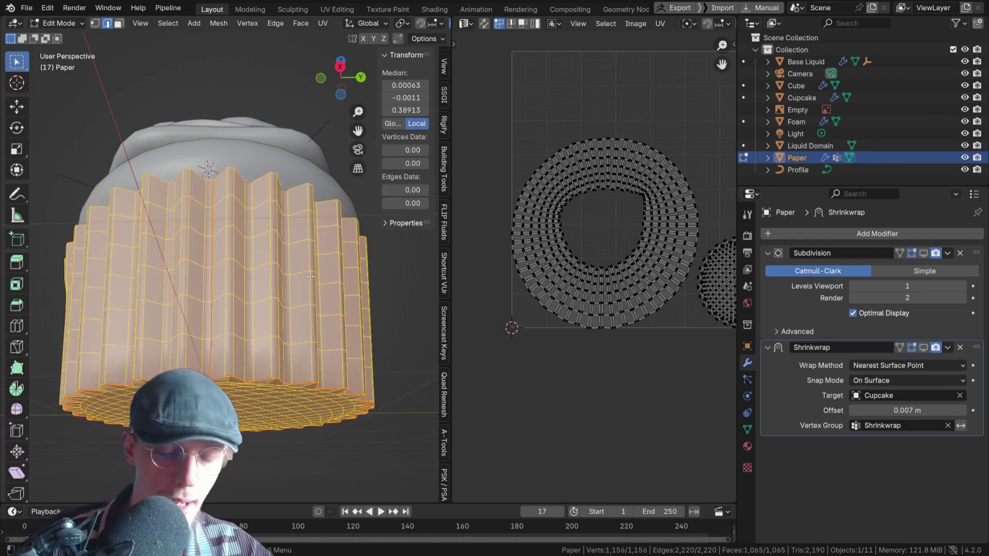
pyautogui.scroll(-2, 594, 225)
pyautogui.keyDown('shift'); pyautogui.moveTo(581, 283); pyautogui.dragTo(552, 327, button='middle'); pyautogui.keyUp('shift')
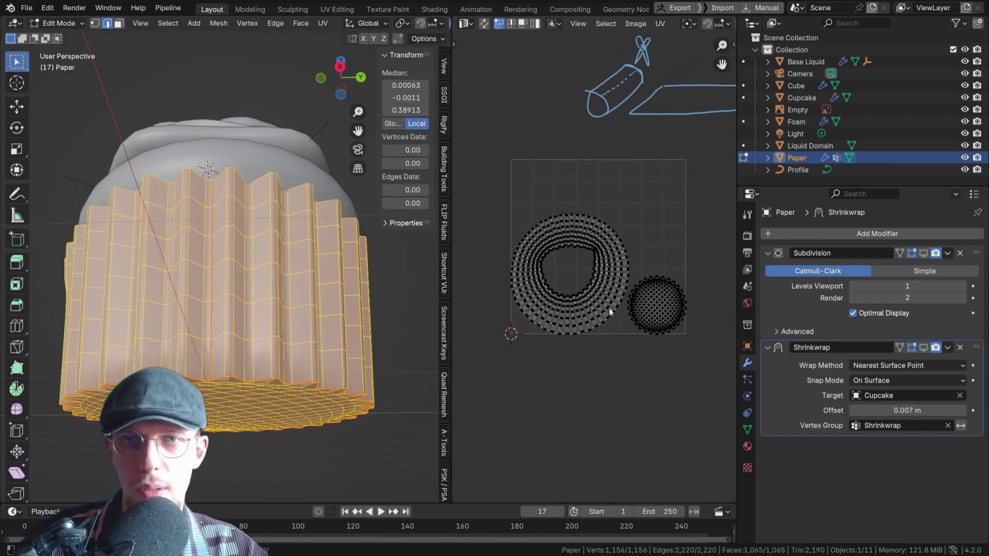
pyautogui.keyDown('shift'); pyautogui.moveTo(595, 222); pyautogui.dragTo(575, 252, button='middle'); pyautogui.keyUp('shift')
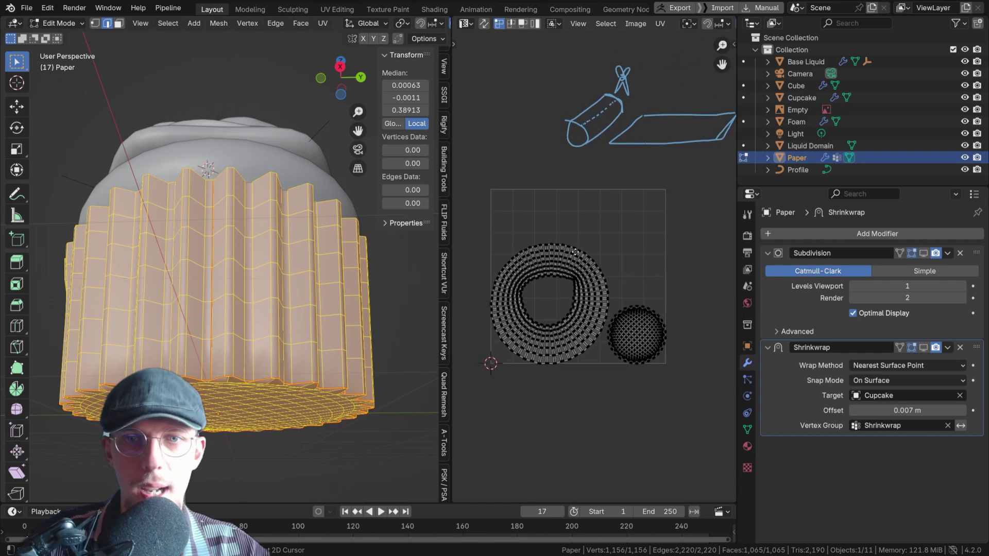
pyautogui.press('u')
pyautogui.click(249, 270)
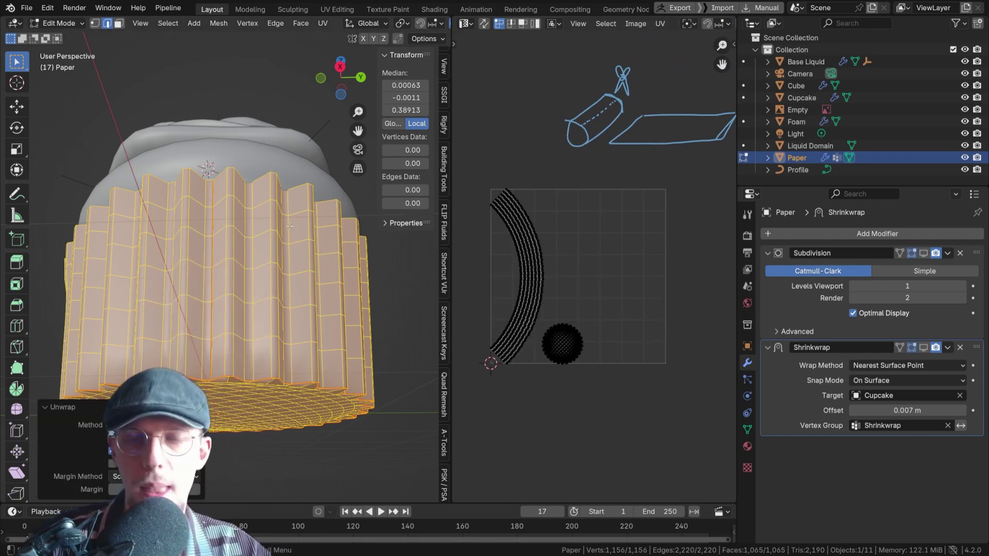
# Examine the new UV islands up close, especially the shape of the faces in the pleated side's strip.
pyautogui.scroll(3, 544, 223)
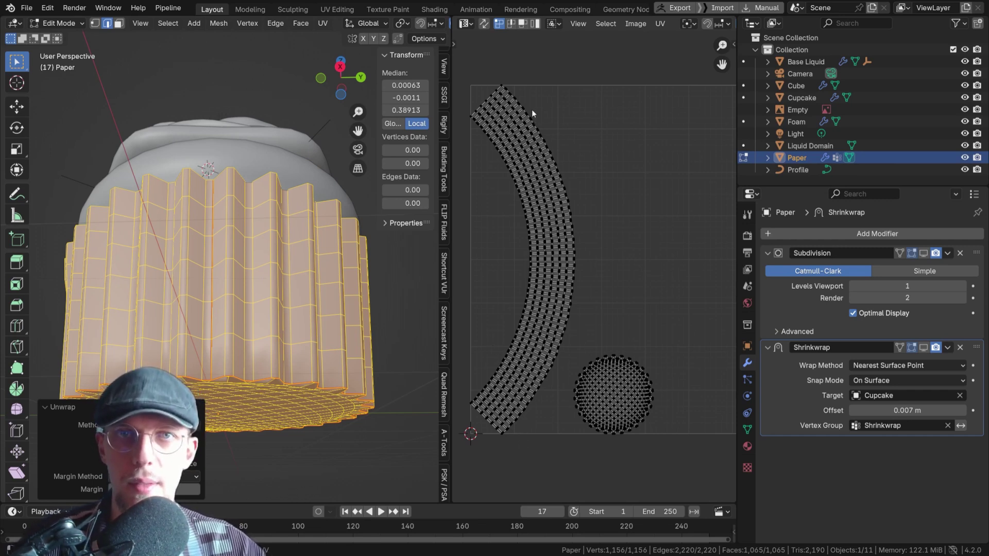
pyautogui.moveTo(600, 103)
pyautogui.mouseDown()
pyautogui.moveTo(582, 272)
pyautogui.moveTo(640, 268)
pyautogui.moveTo(606, 108)
pyautogui.moveTo(625, 137)
pyautogui.mouseUp()
pyautogui.moveTo(658, 106)
pyautogui.mouseDown(button='right')
pyautogui.moveTo(631, 284)
pyautogui.moveTo(592, 276)
pyautogui.moveTo(589, 194)
pyautogui.moveTo(607, 97)
pyautogui.moveTo(651, 112)
pyautogui.mouseUp(button='right')
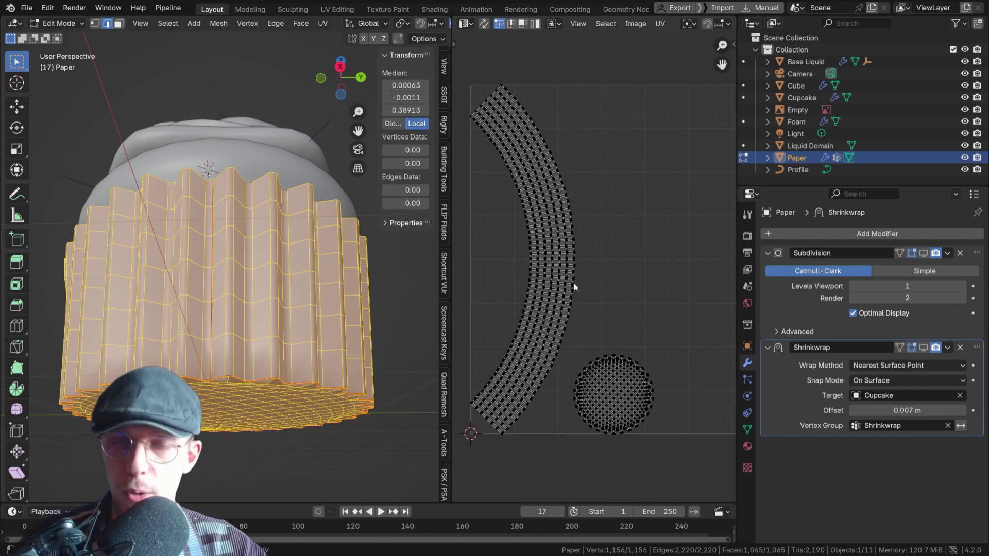
pyautogui.scroll(8, 574, 279)
pyautogui.scroll(3, 547, 238)
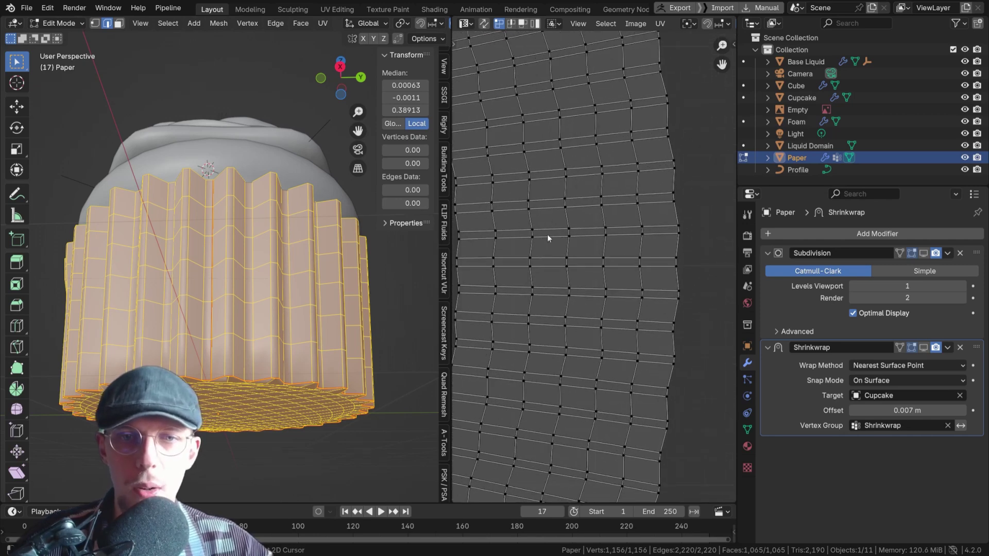
pyautogui.scroll(-9, 529, 232)
pyautogui.scroll(5, 529, 230)
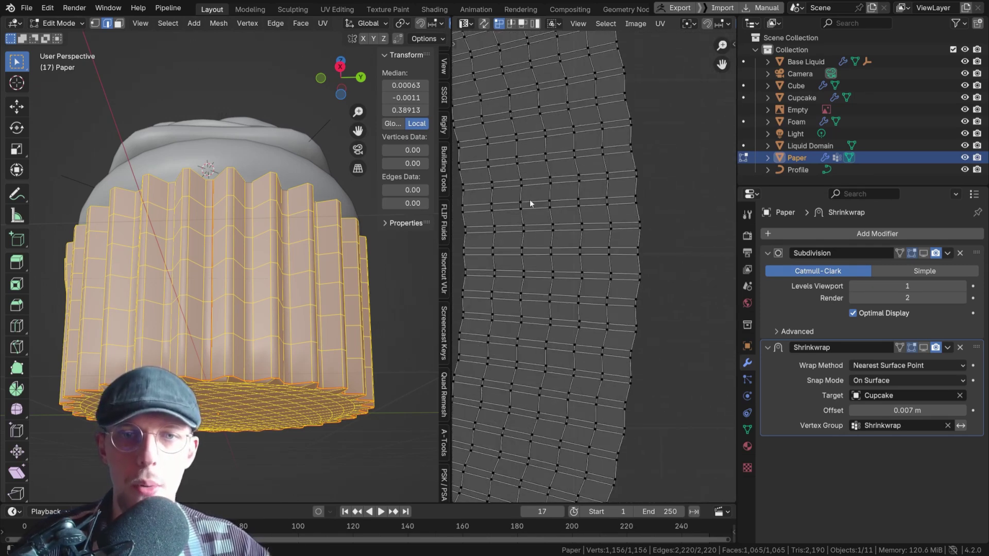
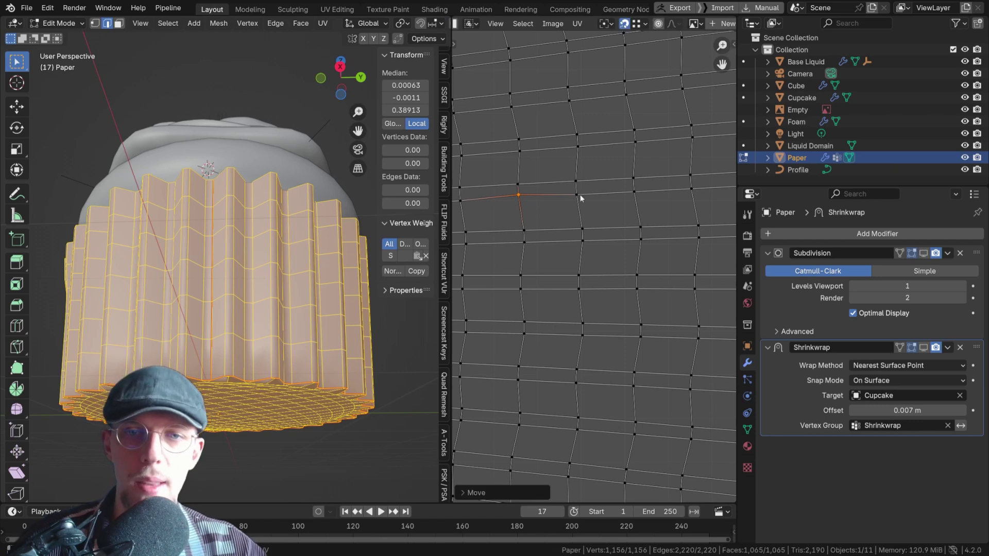
# Move the upper-left vertex of a quad near the strip's middle to align it above the quad's lower-left corner.
pyautogui.scroll(3, 536, 202)
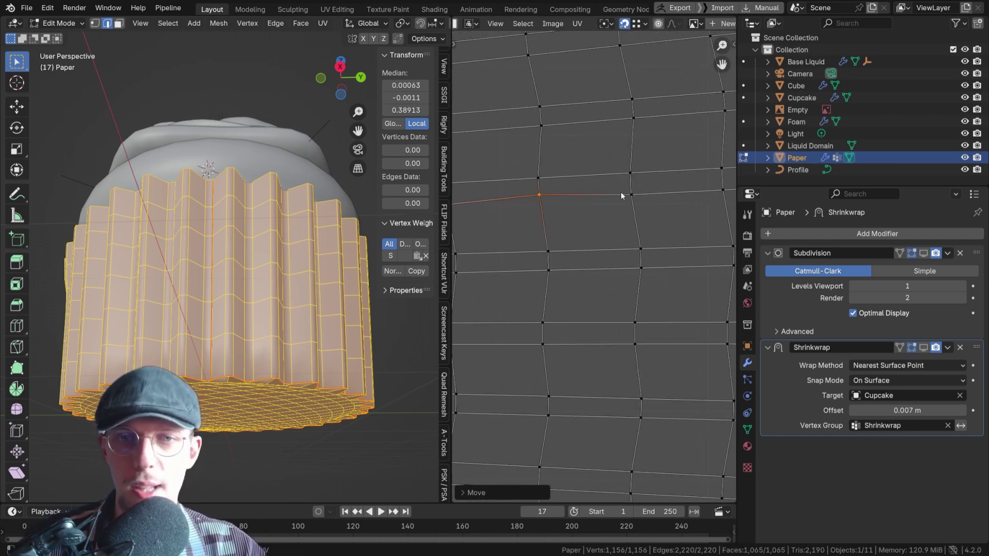
pyautogui.moveTo(640, 191); pyautogui.dragTo(636, 190)
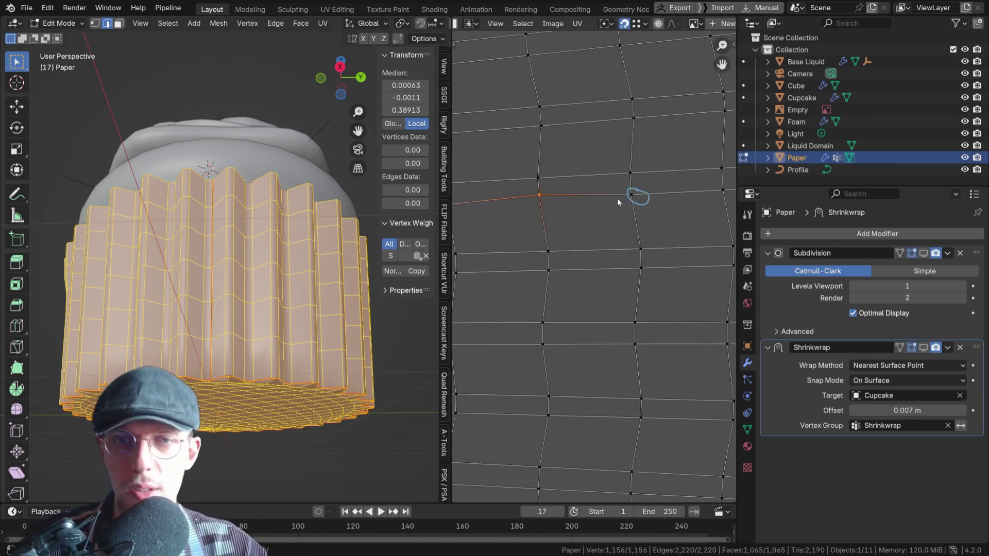
pyautogui.press('g')
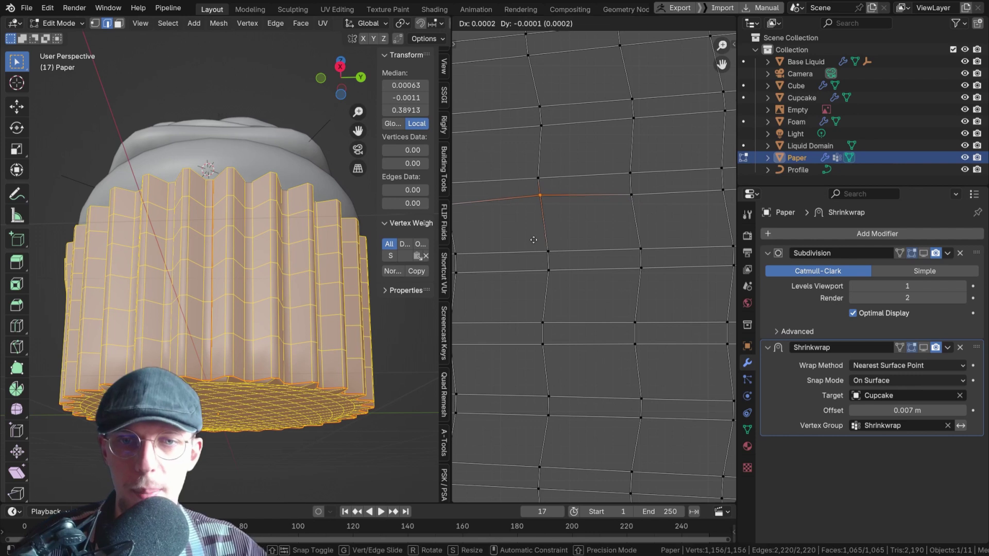
pyautogui.click(562, 216)
# Align the same quad's lower-right UV vertex with its lower-left corner in Y and its upper-right corner in X, making the face rectangular.
pyautogui.click(642, 250)
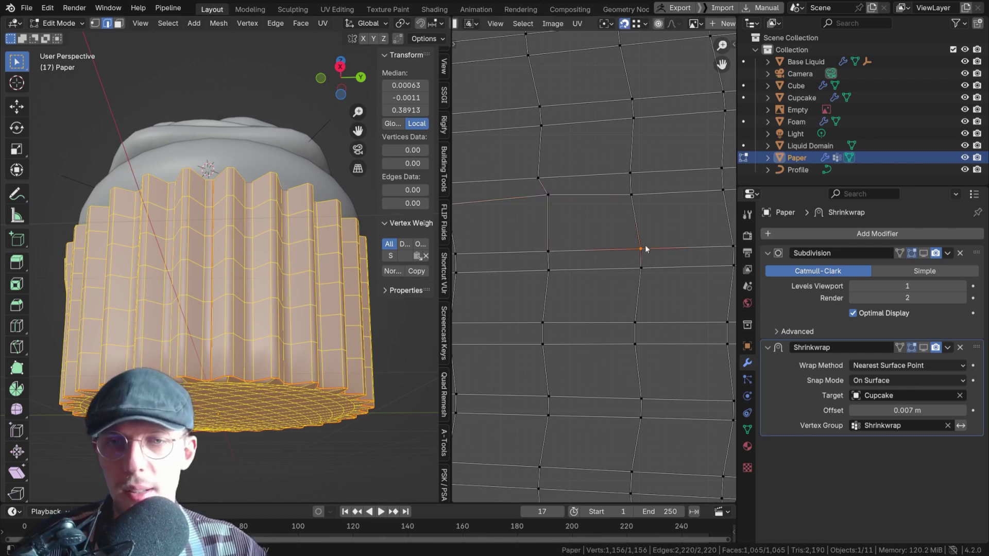
pyautogui.press('g')
pyautogui.press('y')
pyautogui.click(549, 251)
pyautogui.press('g')
pyautogui.press('x')
pyautogui.click(634, 201)
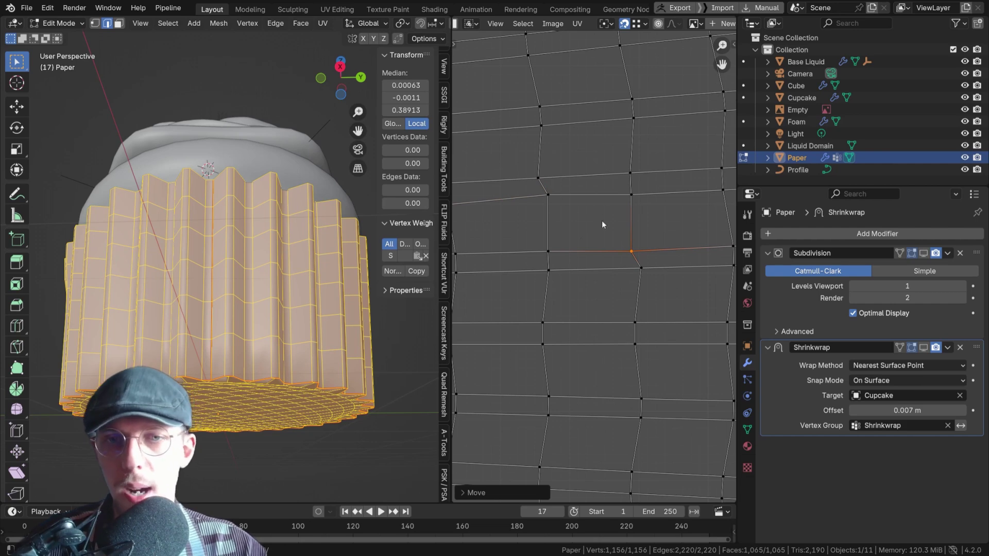
# Make the squared UV quad the active face and select the entire pleated side island linked to it.
pyautogui.press('3')
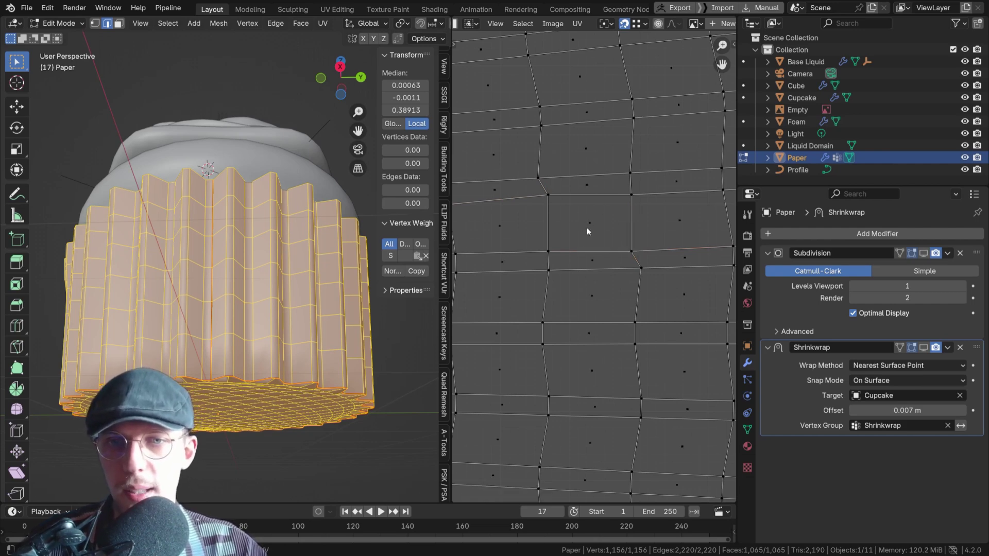
pyautogui.click(590, 229)
pyautogui.scroll(-10, 586, 181)
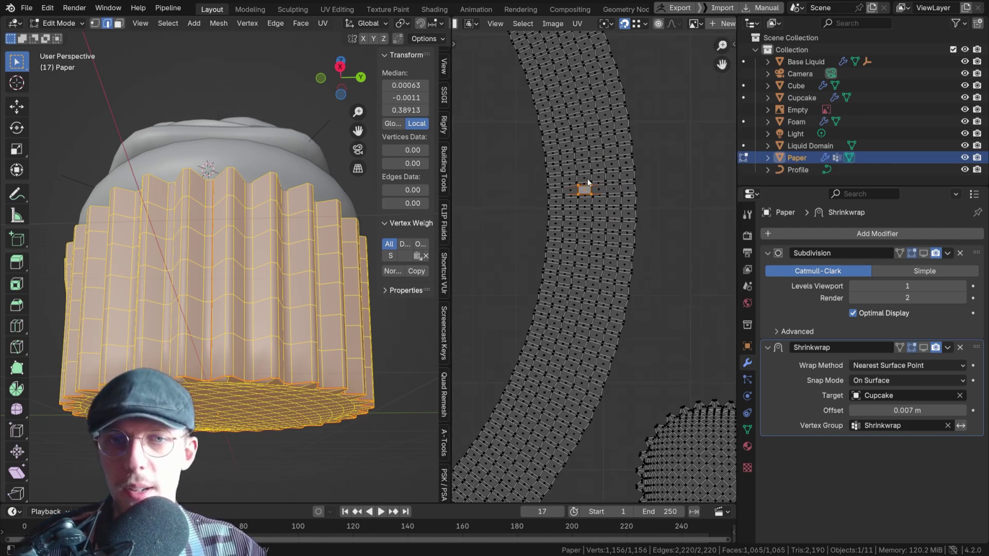
pyautogui.scroll(2, 575, 151)
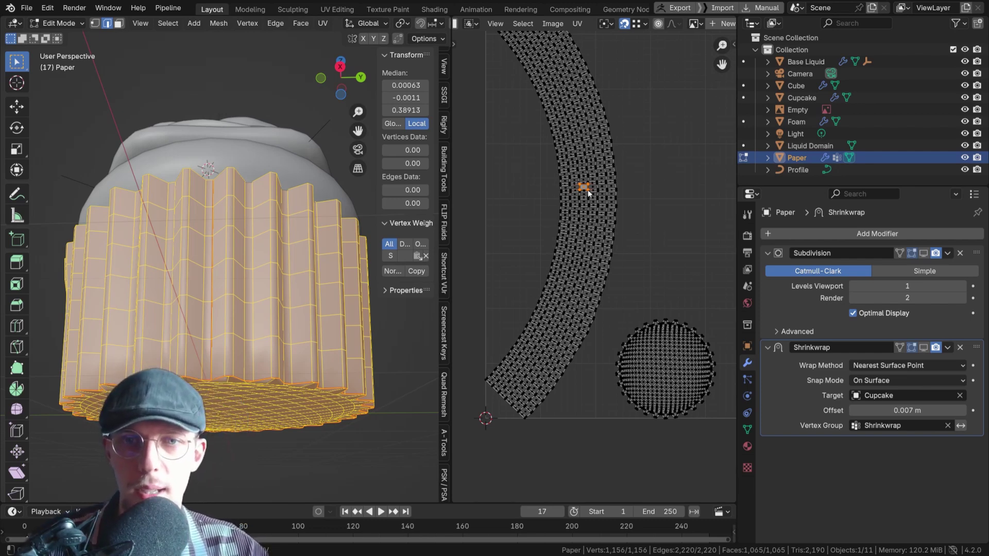
pyautogui.press('l')
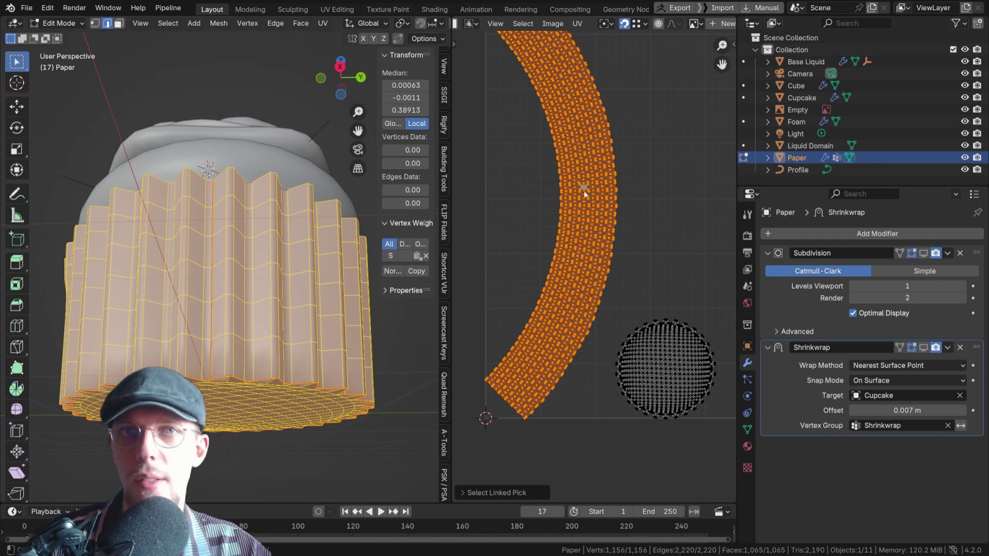
pyautogui.scroll(12, 564, 176)
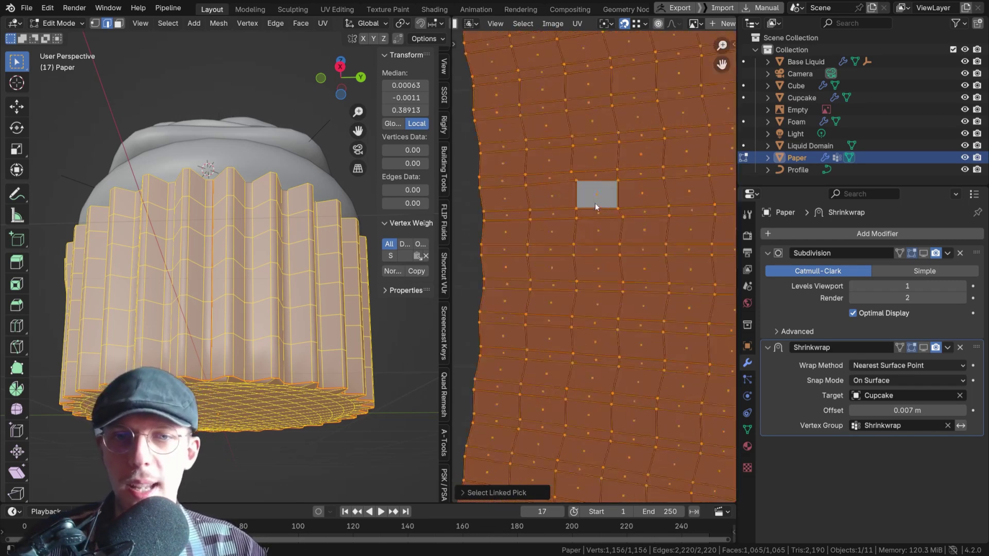
pyautogui.moveTo(566, 210); pyautogui.dragTo(575, 206, button='middle')
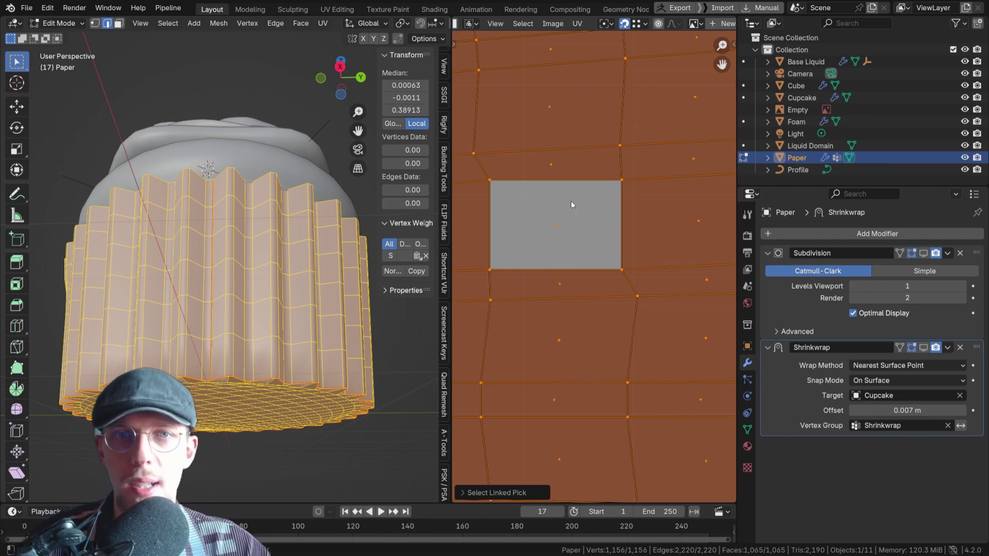
# Straighten the selected side island with Follow Active Quads, using the squared quad as the active face.
pyautogui.keyDown('shift'); pyautogui.rightClick(555, 225); pyautogui.keyUp('shift')
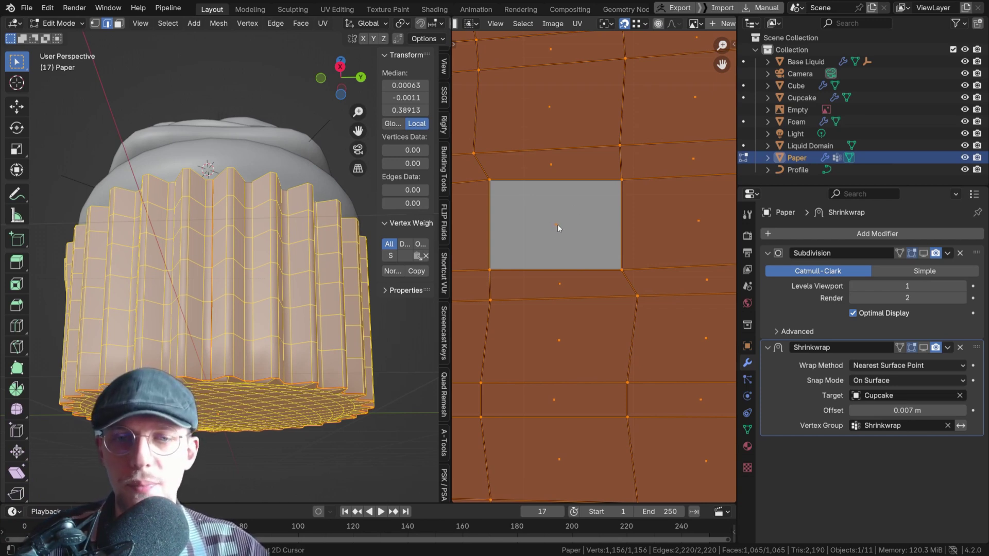
pyautogui.press('u')
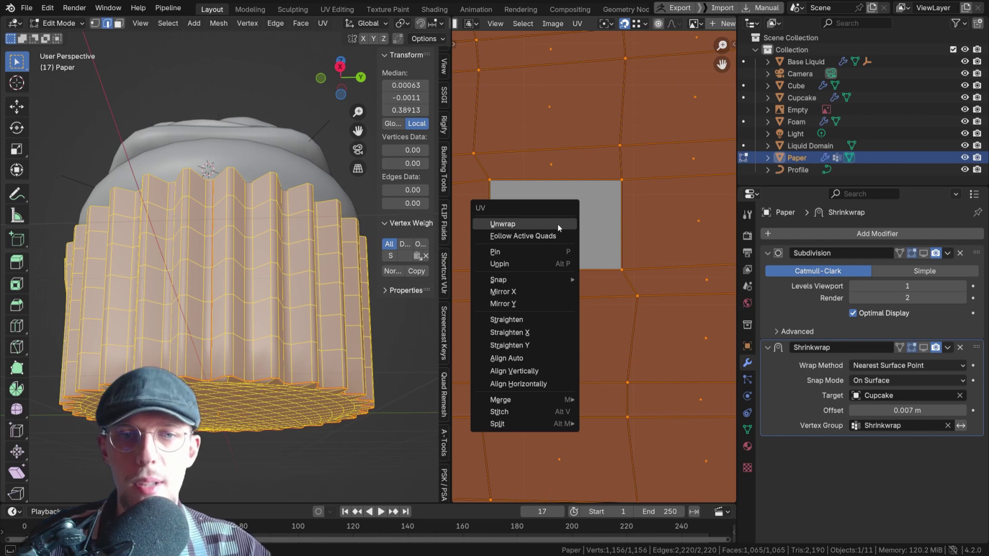
pyautogui.click(505, 223)
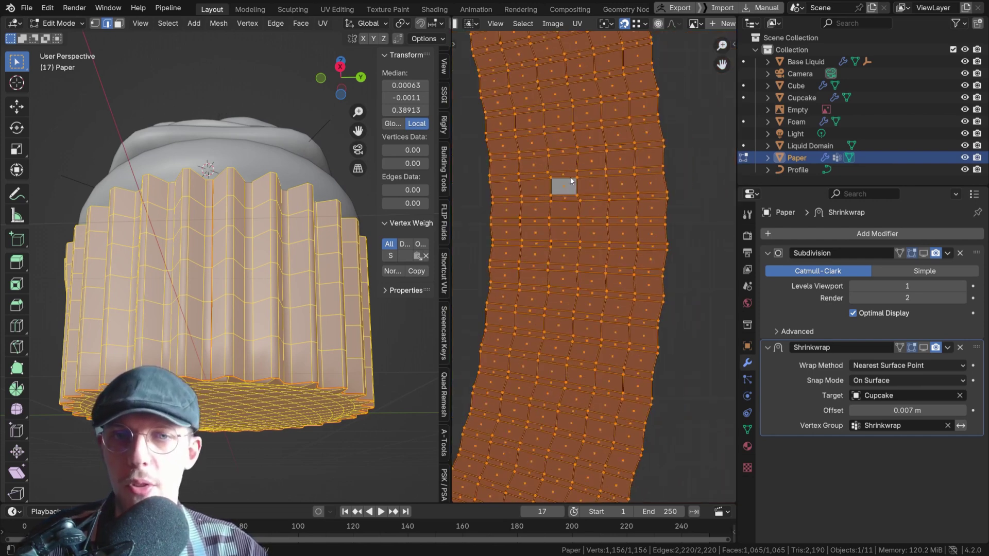
pyautogui.press('u')
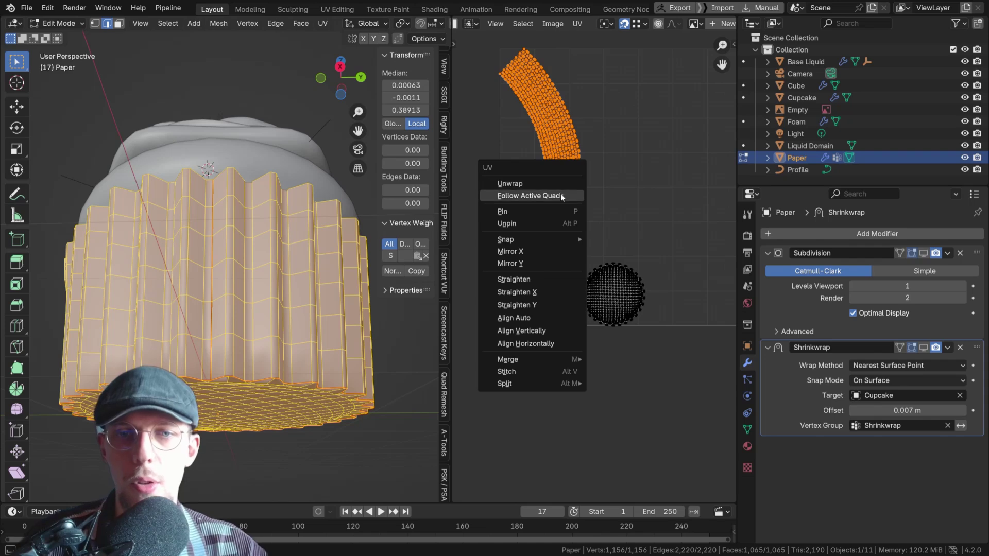
pyautogui.click(560, 193)
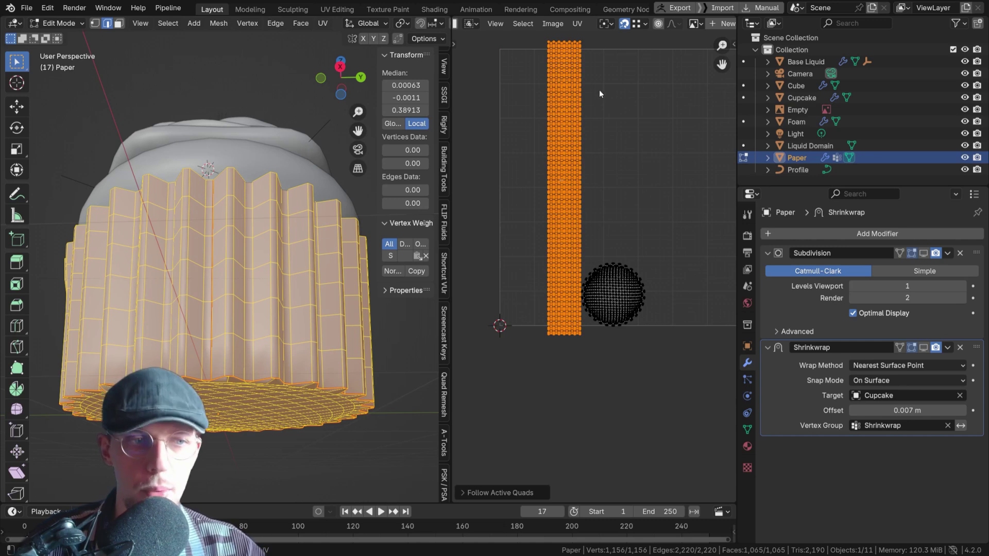
# Scale the straightened side strip to about 0.93 and move it slightly so it fits inside the UV tile's height.
pyautogui.press('s')
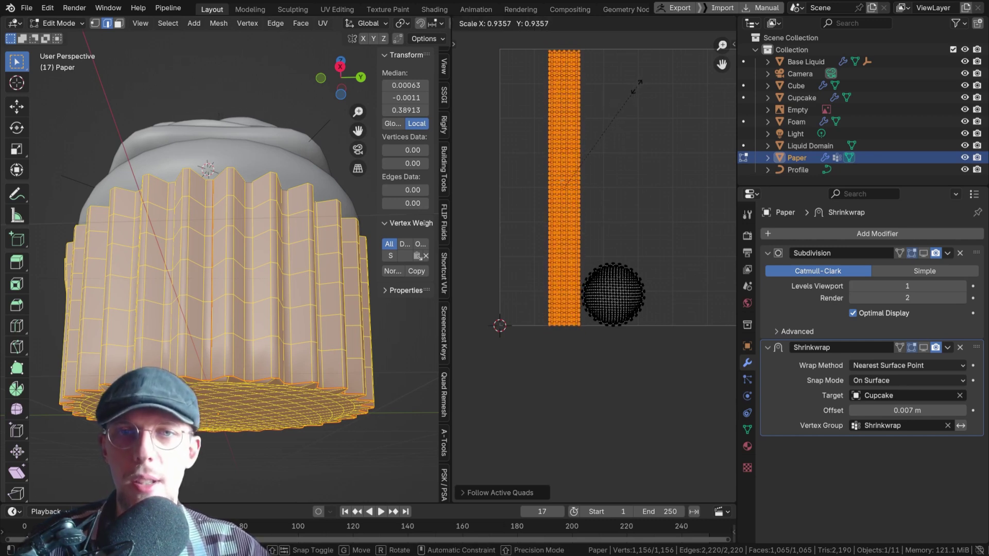
pyautogui.click(630, 84)
pyautogui.press('g')
pyautogui.click(628, 82)
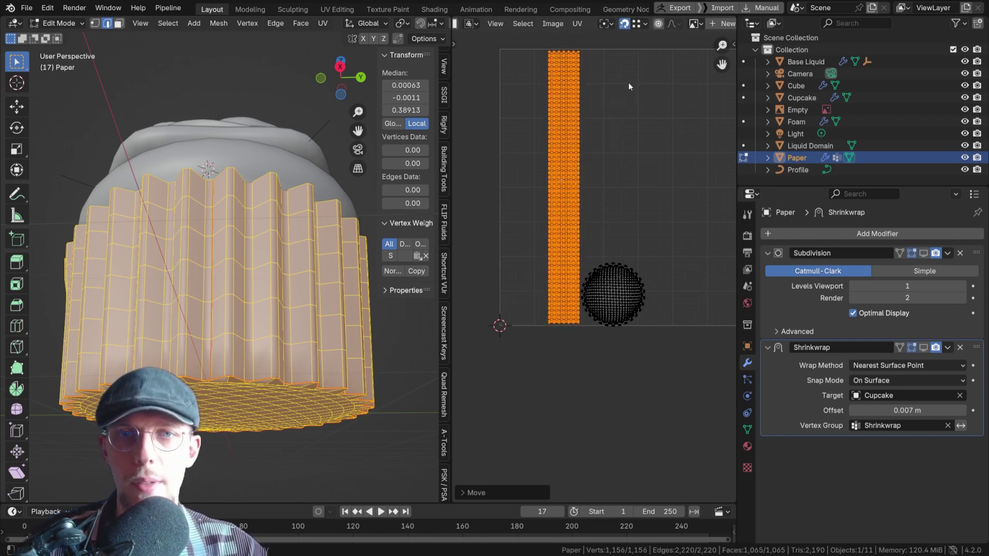
# Outline the border of the square UV tile with a freehand annotation.
pyautogui.scroll(-2, 596, 193)
pyautogui.moveTo(611, 216); pyautogui.dragTo(558, 222, button='middle')
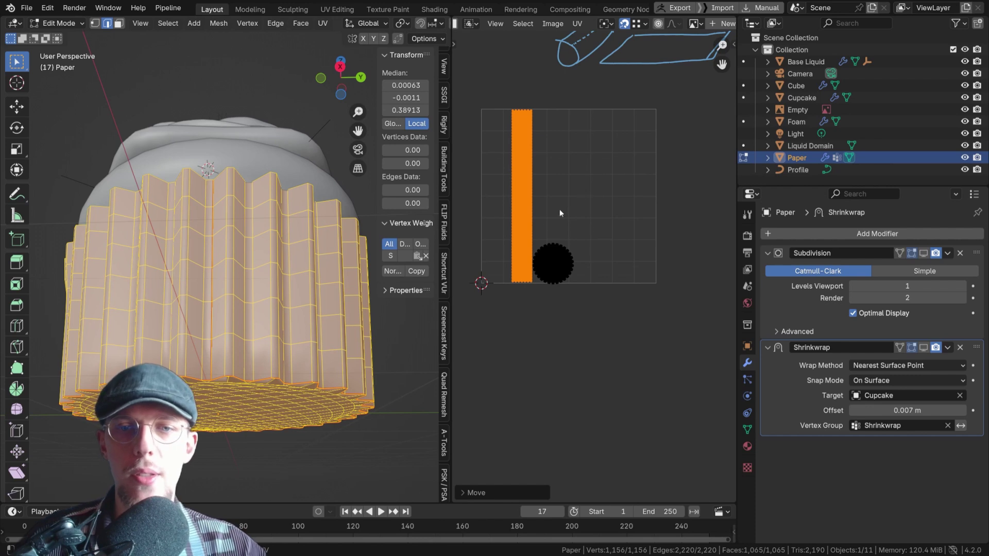
pyautogui.moveTo(655, 109)
pyautogui.mouseDown()
pyautogui.moveTo(490, 108)
pyautogui.moveTo(481, 283)
pyautogui.moveTo(613, 292)
pyautogui.moveTo(661, 227)
pyautogui.moveTo(658, 113)
pyautogui.mouseUp()
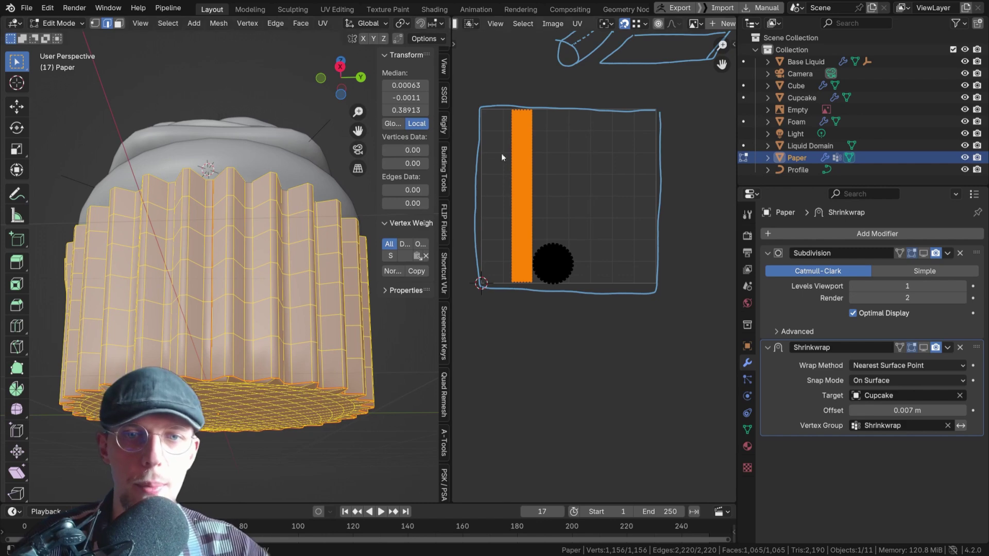
pyautogui.scroll(3, 533, 169)
pyautogui.scroll(-3, 535, 157)
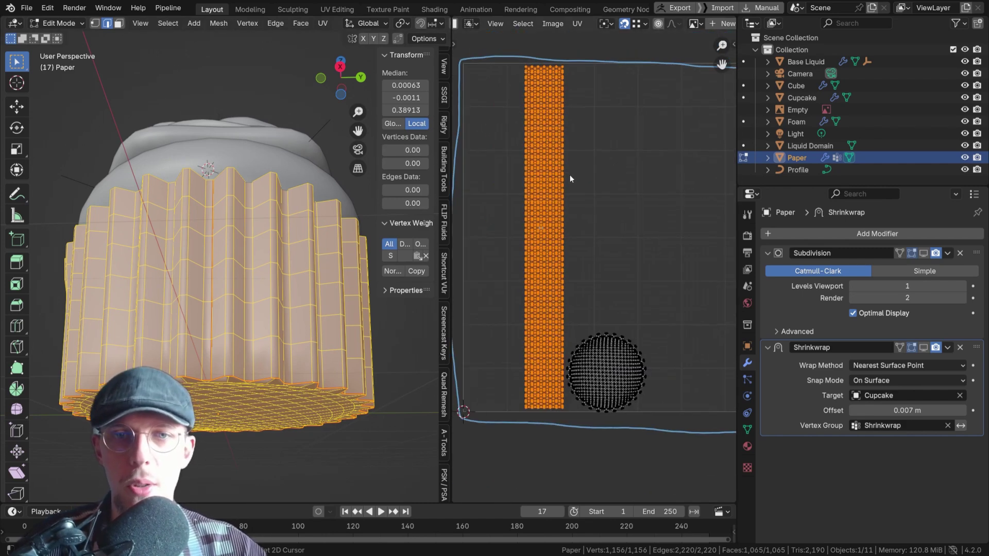
# Try enlarging the side strip about 2.64 times so that it extends beyond the UV tile, and return it to its fitted size.
pyautogui.press('s')
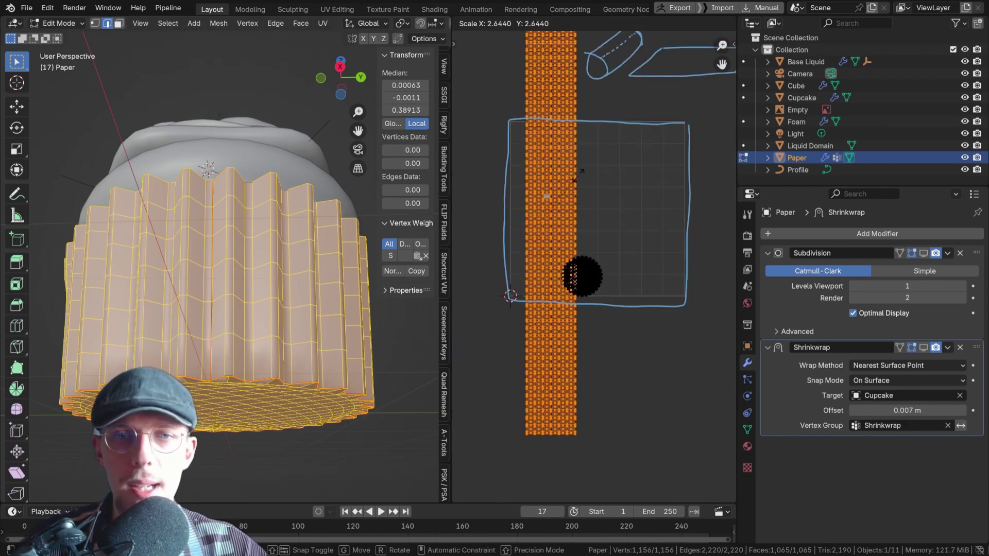
pyautogui.click(529, 163)
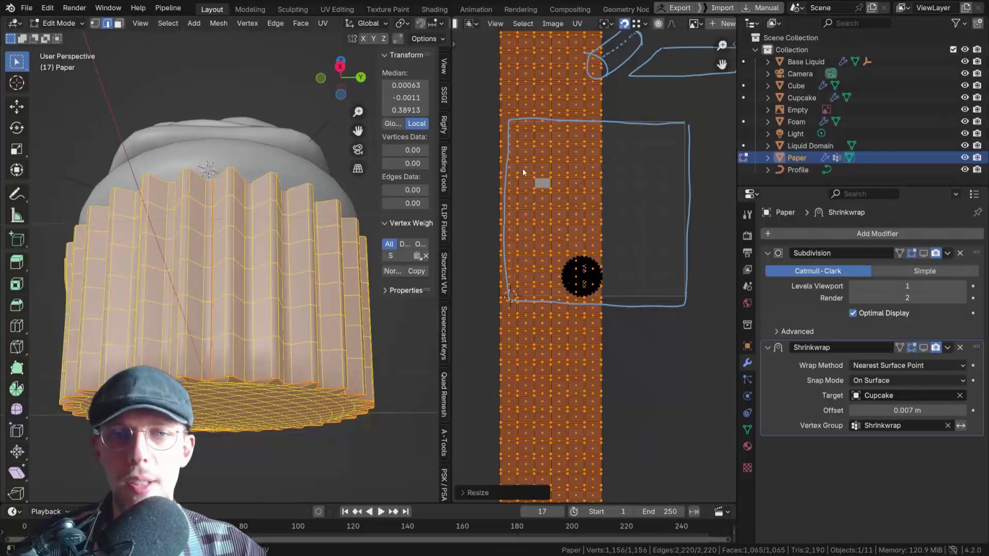
pyautogui.scroll(10, 530, 163)
pyautogui.scroll(-10, 530, 203)
pyautogui.scroll(4, 546, 206)
pyautogui.scroll(-4, 566, 200)
pyautogui.scroll(5, 587, 201)
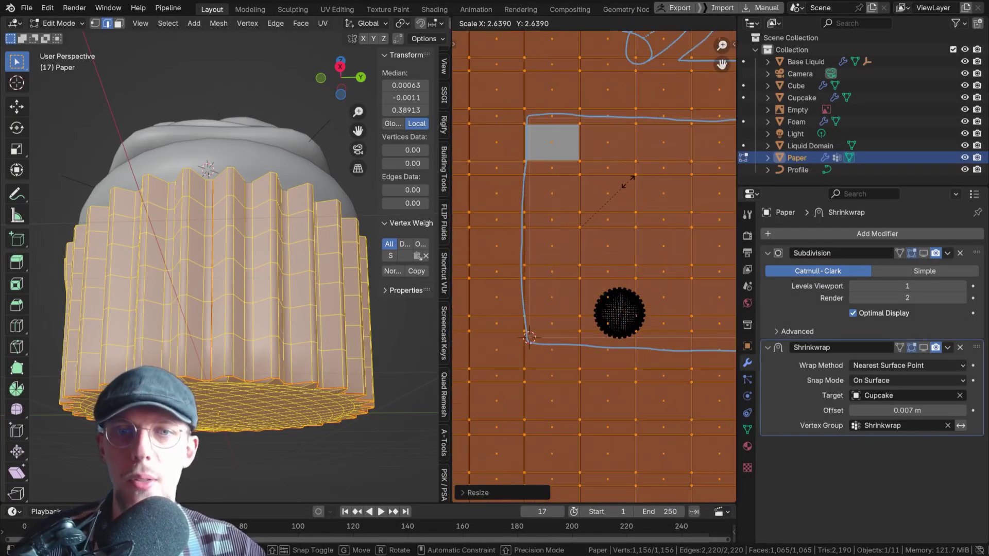
pyautogui.scroll(-5, 623, 185)
pyautogui.scroll(-7, 618, 132)
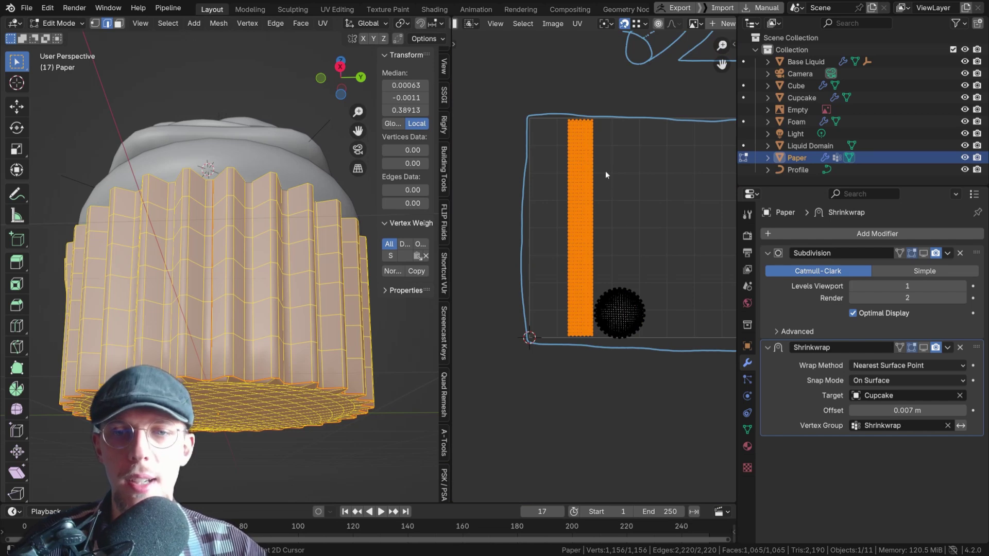
# Try scaling the strip up again to nearly three times its size to fill more of the tile's width, and undo the scaling.
pyautogui.moveTo(575, 170); pyautogui.dragTo(499, 166, button='middle')
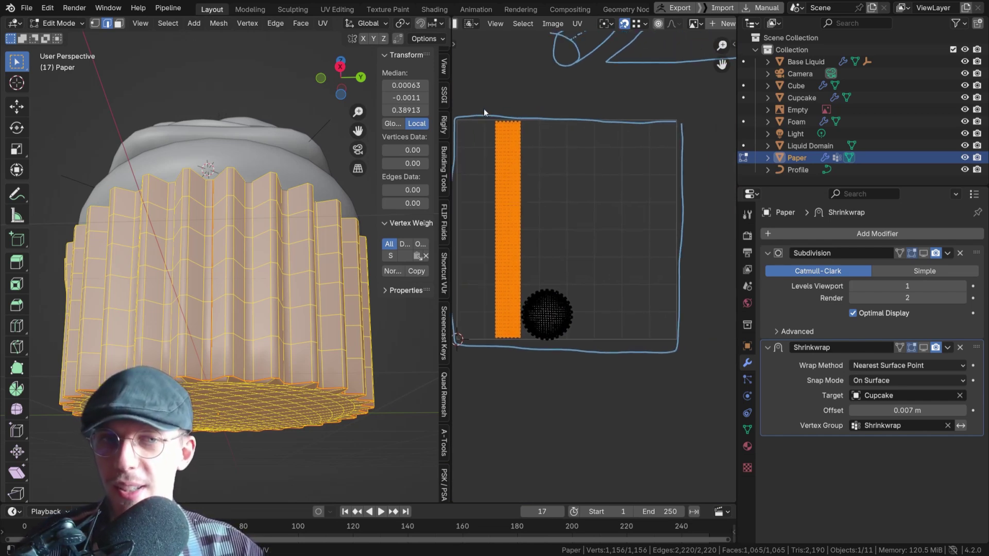
pyautogui.scroll(2, 502, 160)
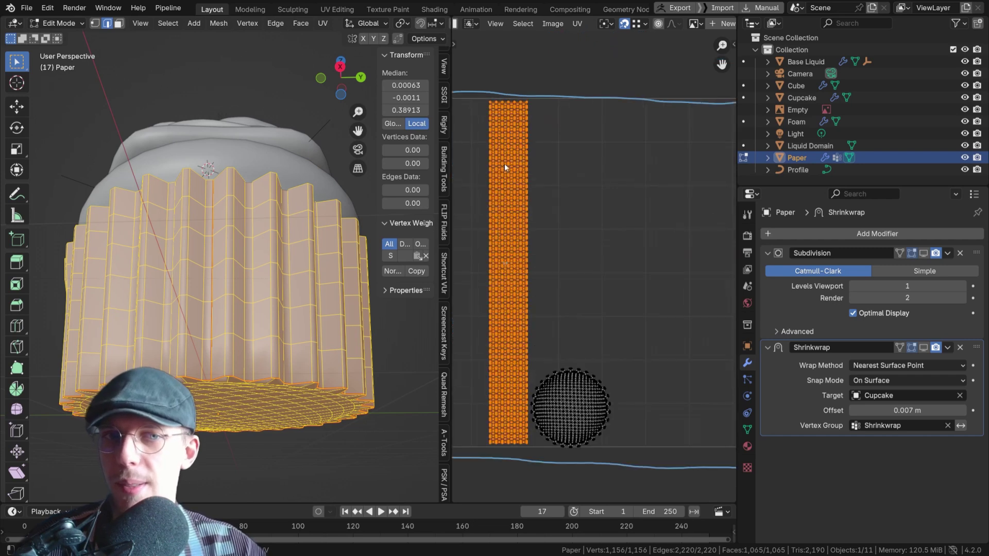
pyautogui.moveTo(505, 163); pyautogui.dragTo(530, 144, button='middle')
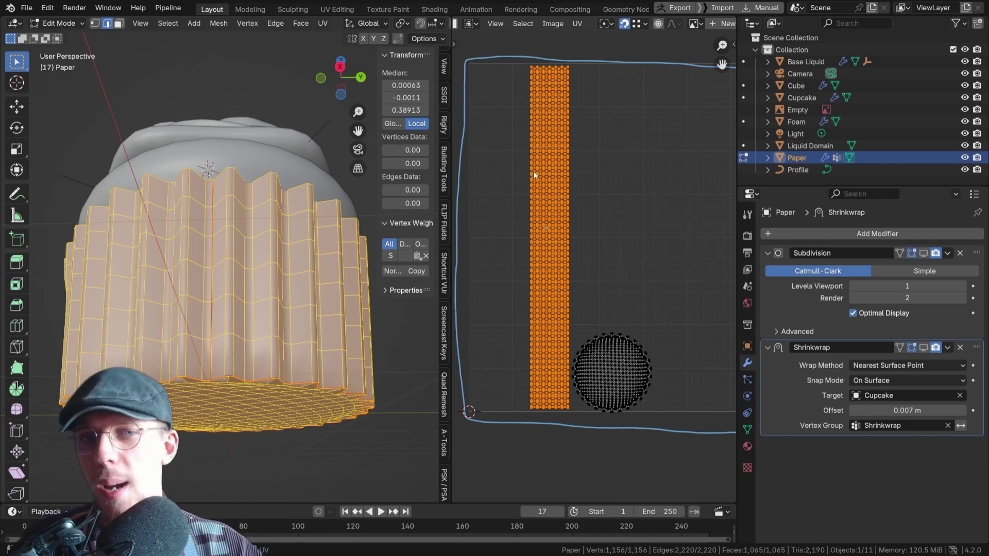
pyautogui.scroll(-4, 531, 172)
pyautogui.scroll(1, 557, 128)
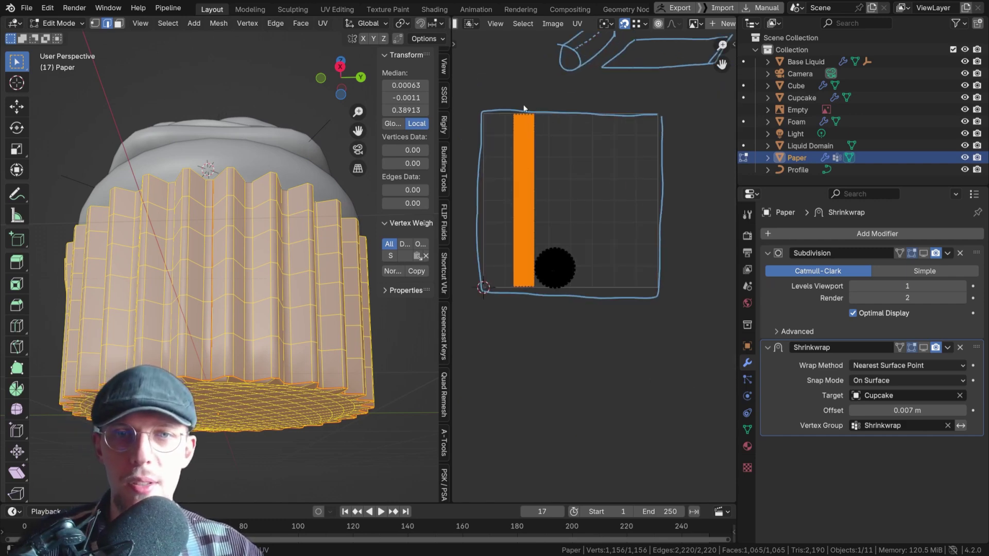
pyautogui.scroll(1, 535, 126)
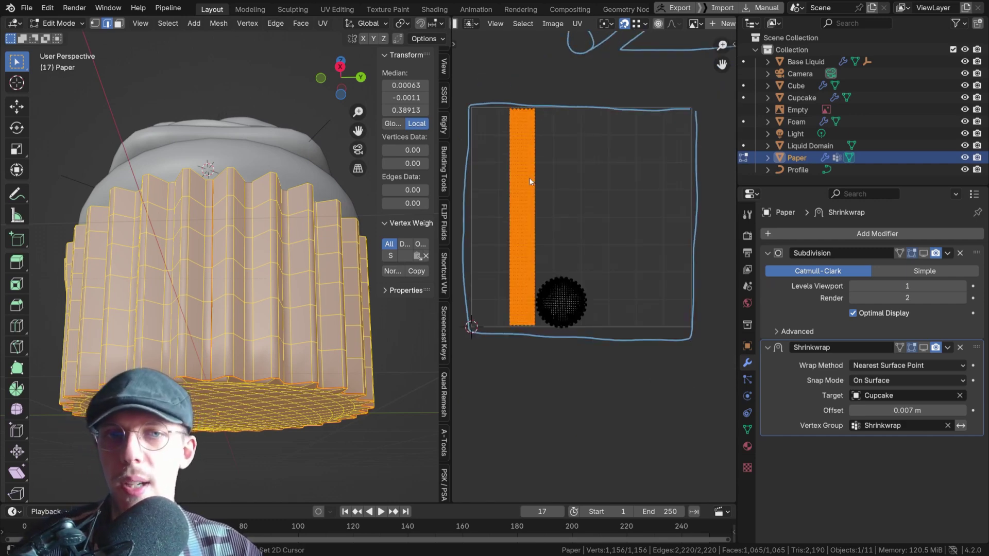
pyautogui.press('s')
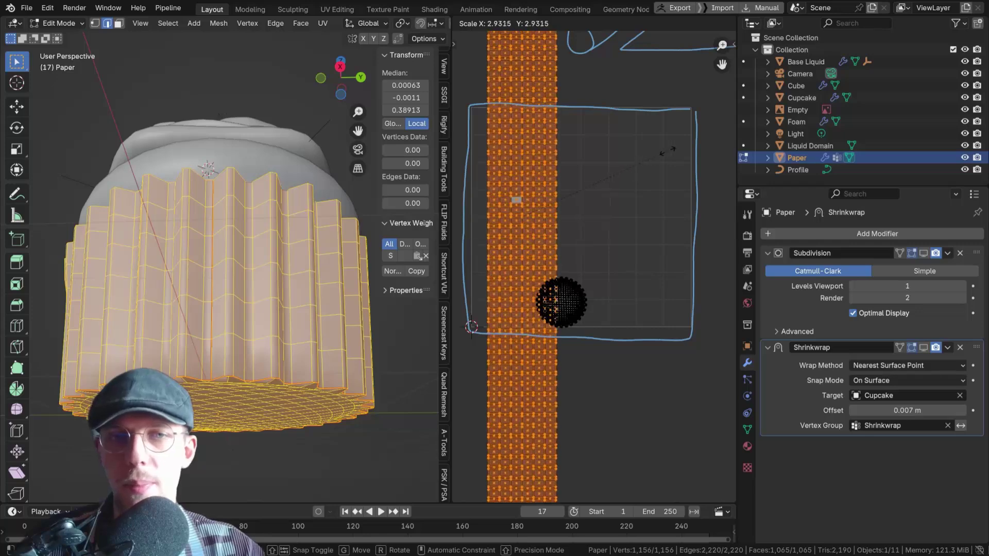
pyautogui.click(687, 135)
pyautogui.hotkey('ctrl', 'z')
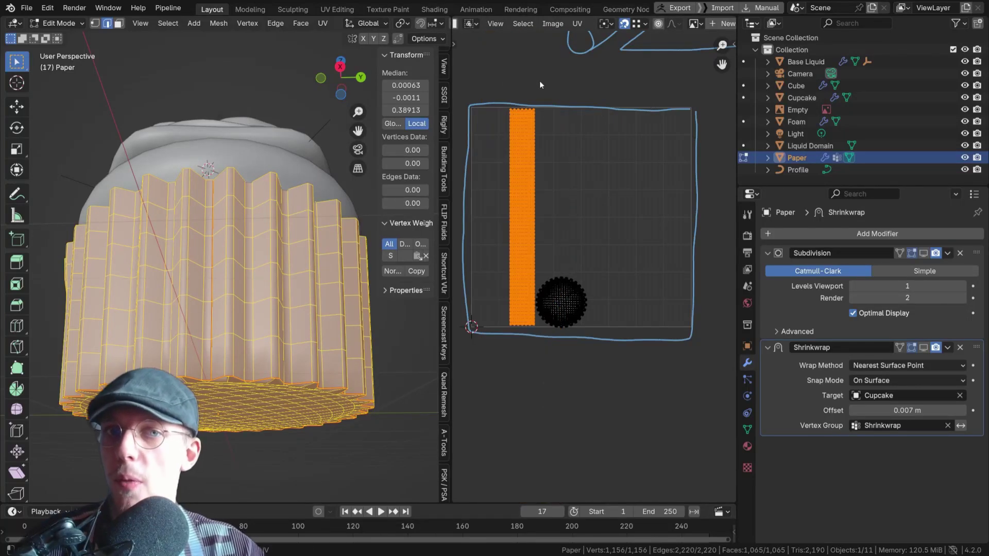
# Select the vertical edge path on the wrapper's opposite side, from the rim to the base seam, and mark it as a seam.
pyautogui.moveTo(188, 295); pyautogui.dragTo(282, 298, button='middle')
pyautogui.click(173, 250)
pyautogui.scroll(3, 173, 252)
pyautogui.keyDown('shift'); pyautogui.moveTo(180, 315); pyautogui.dragTo(244, 272, button='middle'); pyautogui.keyUp('shift')
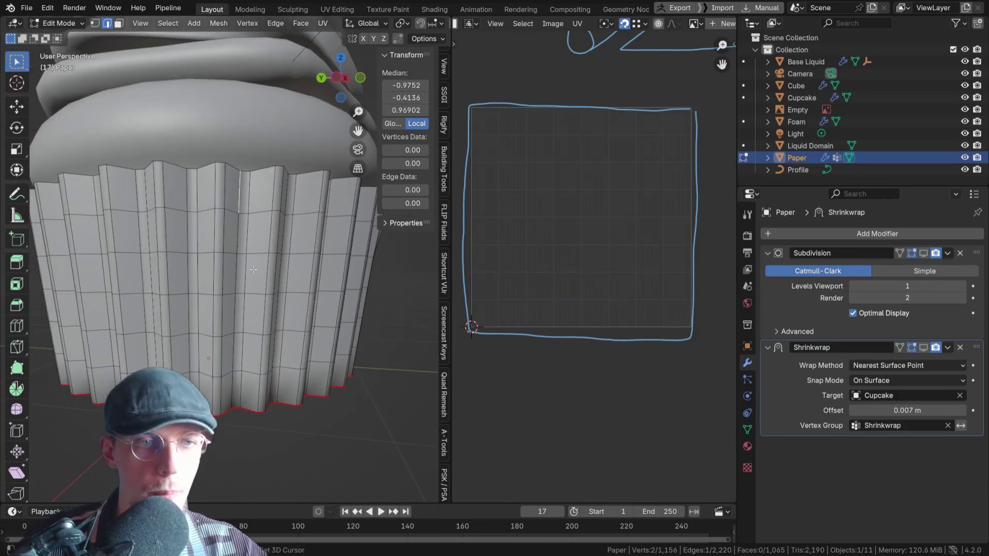
pyautogui.scroll(-3, 244, 272)
pyautogui.keyDown('ctrl'); pyautogui.click(236, 397); pyautogui.keyUp('ctrl')
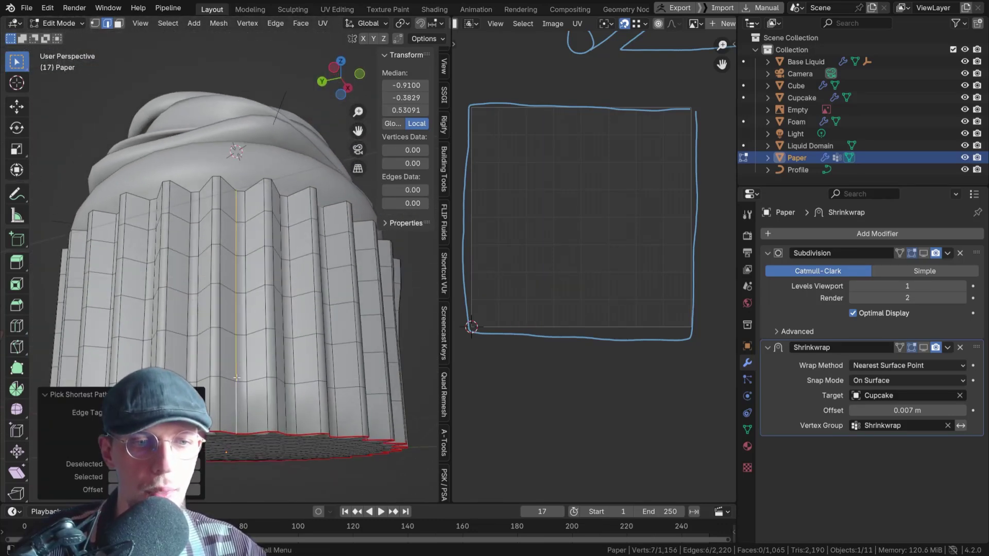
pyautogui.rightClick(234, 348)
pyautogui.click(233, 348)
# Select the whole wrapper and unwrap it again so the new vertical seam splits the pleated side into two UV strips.
pyautogui.scroll(-3, 262, 322)
pyautogui.moveTo(253, 295); pyautogui.dragTo(266, 317, button='middle')
pyautogui.press('a')
pyautogui.press('u')
pyautogui.click(265, 317)
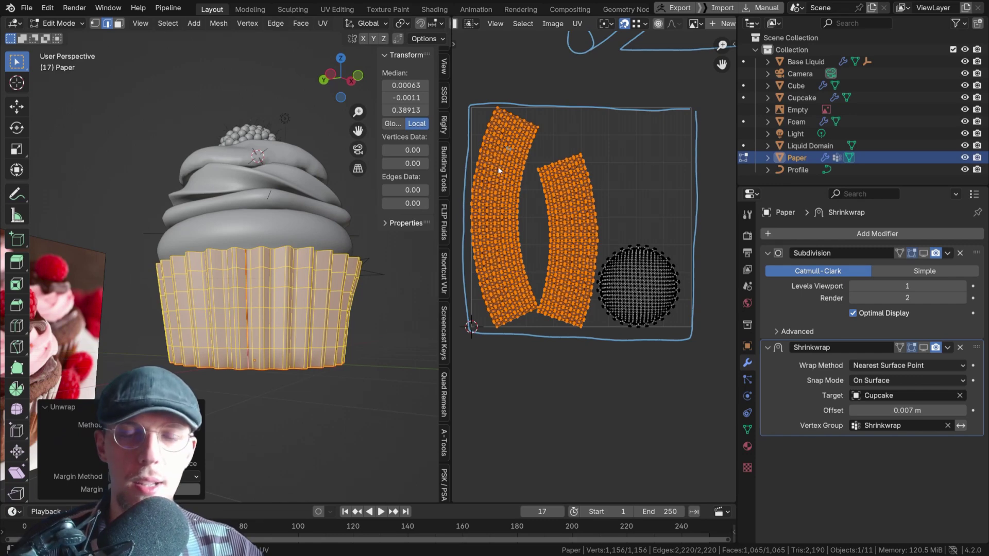
# Snap the upper-left vertex of a quad midway along the taller UV strip into vertical alignment with its lower-left vertex.
pyautogui.scroll(2, 526, 156)
pyautogui.scroll(-2, 518, 163)
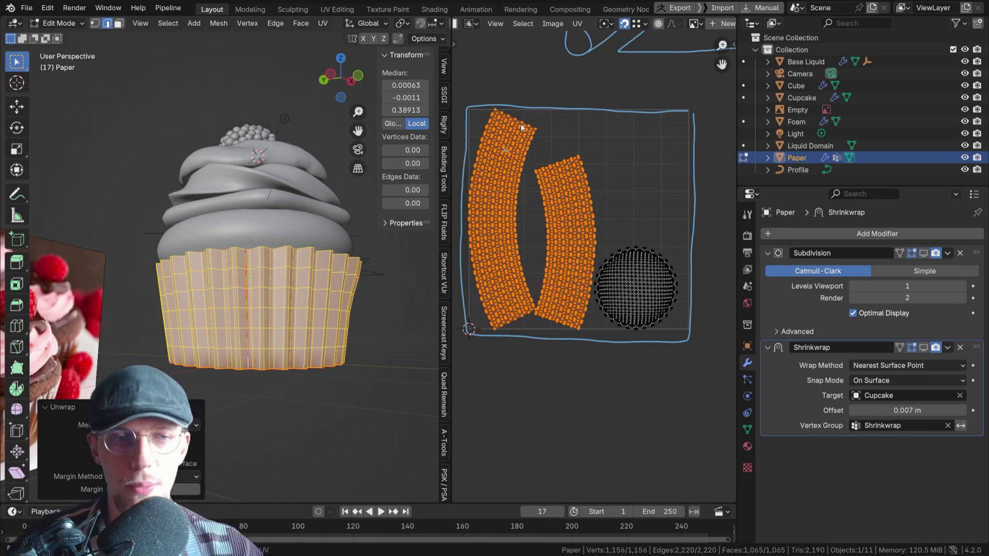
pyautogui.scroll(8, 524, 160)
pyautogui.scroll(3, 508, 217)
pyautogui.click(534, 183)
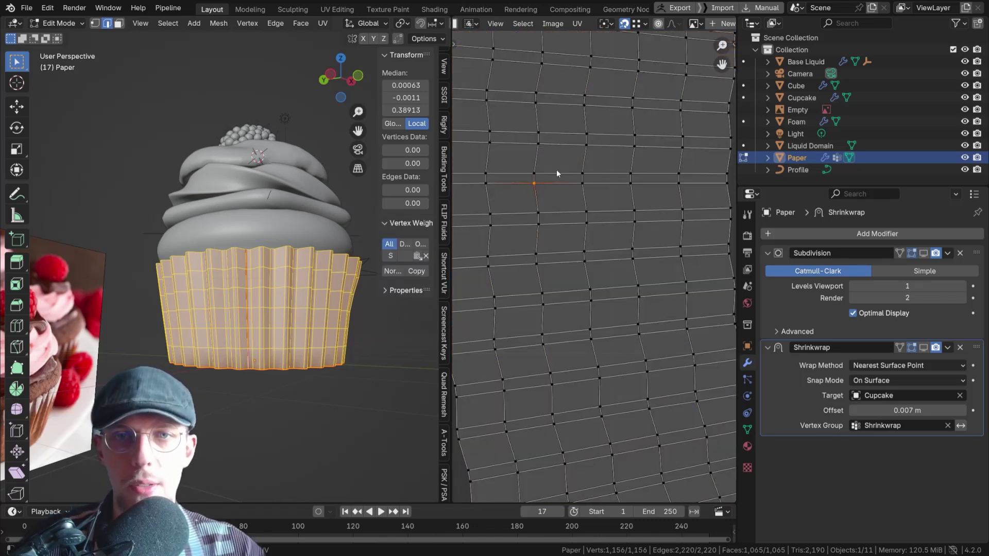
pyautogui.scroll(1, 552, 180)
pyautogui.press('g')
pyautogui.press('y')
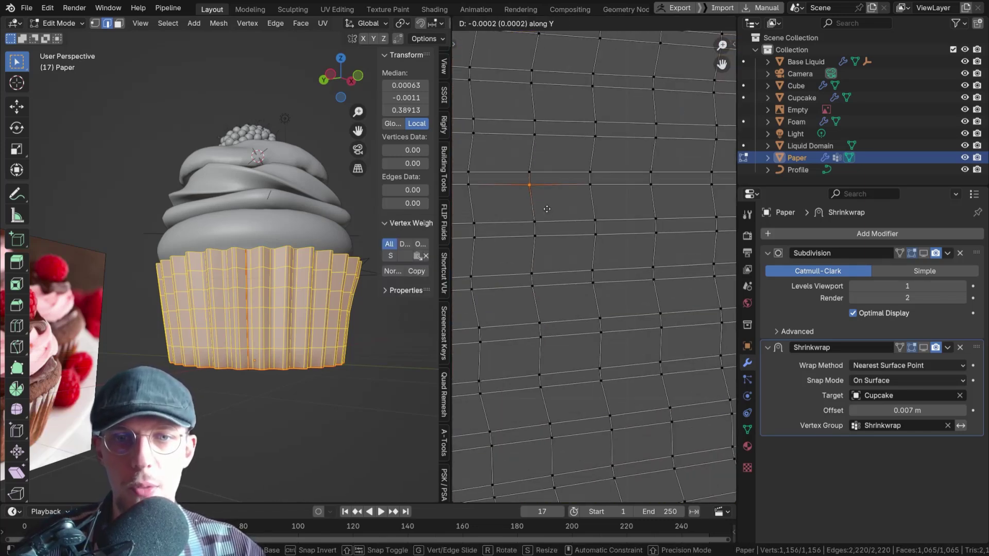
pyautogui.press('x')
pyautogui.click(536, 218)
# Snap that quad's right-hand vertices level with its left-hand ones and in line with each other to form a rectangle.
pyautogui.click(590, 185)
pyautogui.press('g')
pyautogui.press('y')
pyautogui.click(532, 185)
pyautogui.click(592, 220)
pyautogui.press('g')
pyautogui.press('y')
pyautogui.click(535, 225)
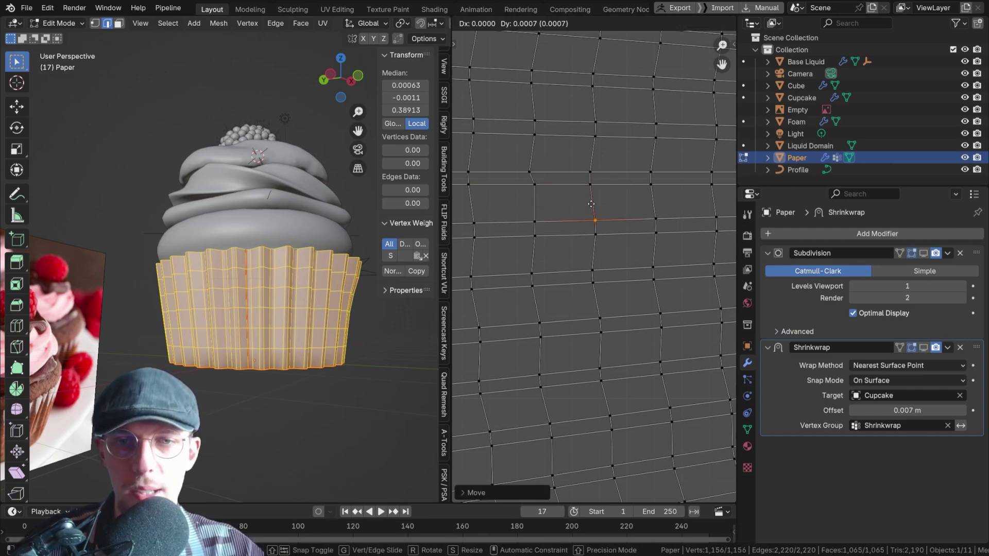
pyautogui.scroll(-6, 588, 193)
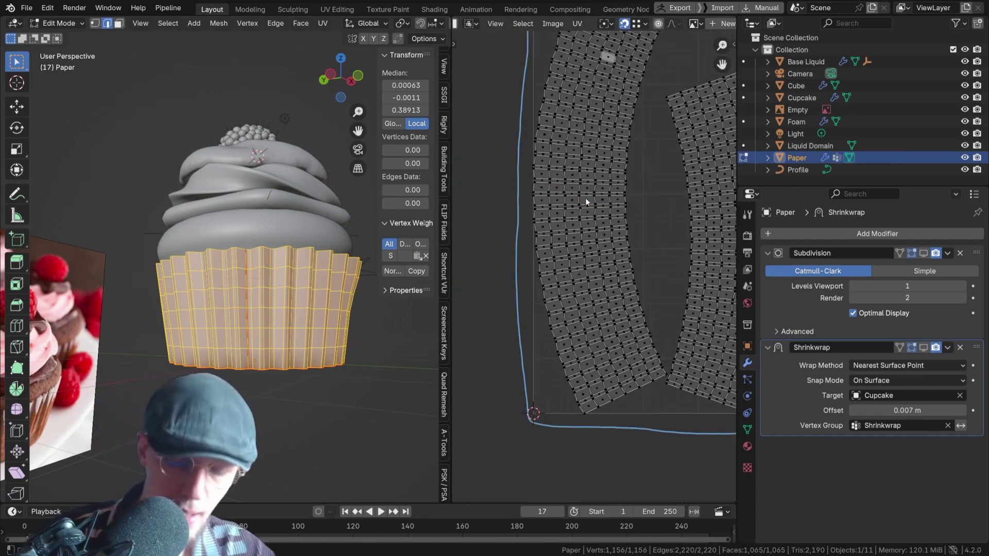
# Select the whole taller strip, make the squared quad active, and straighten the strip with Follow Active Quads.
pyautogui.press('l')
pyautogui.press('l')
pyautogui.scroll(4, 625, 205)
pyautogui.scroll(3, 538, 203)
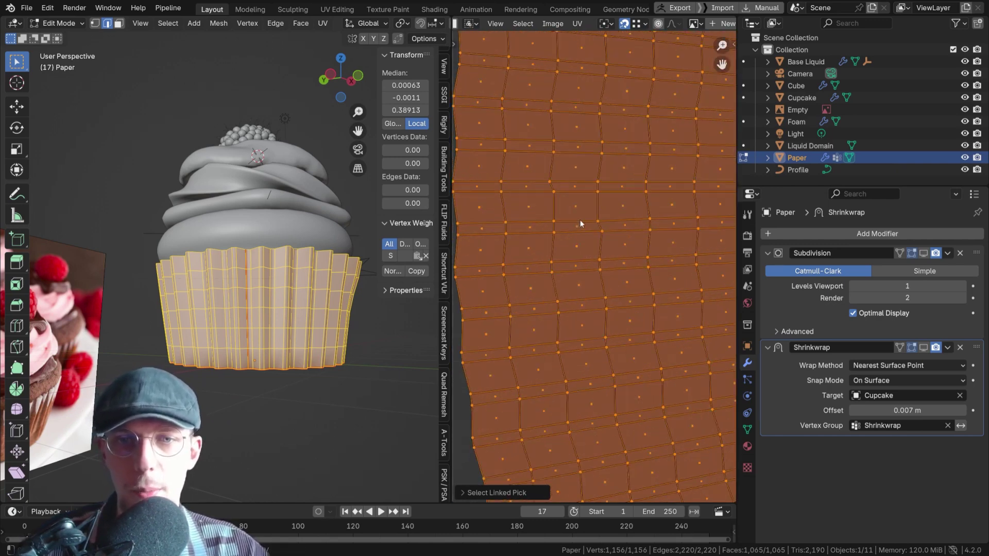
pyautogui.keyDown('shift'); pyautogui.click(575, 203); pyautogui.keyUp('shift')
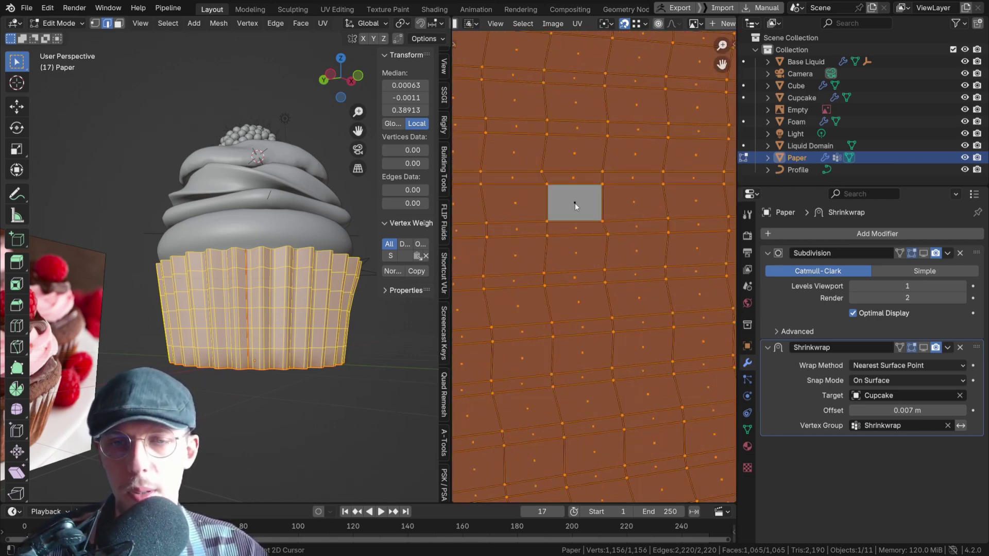
pyautogui.press('u')
pyautogui.click(575, 203)
pyautogui.scroll(-7, 602, 209)
# Square up a quad in the upper half of the shorter curved strip by snapping its corner vertices into horizontal and vertical alignment.
pyautogui.scroll(6, 602, 209)
pyautogui.click(622, 193)
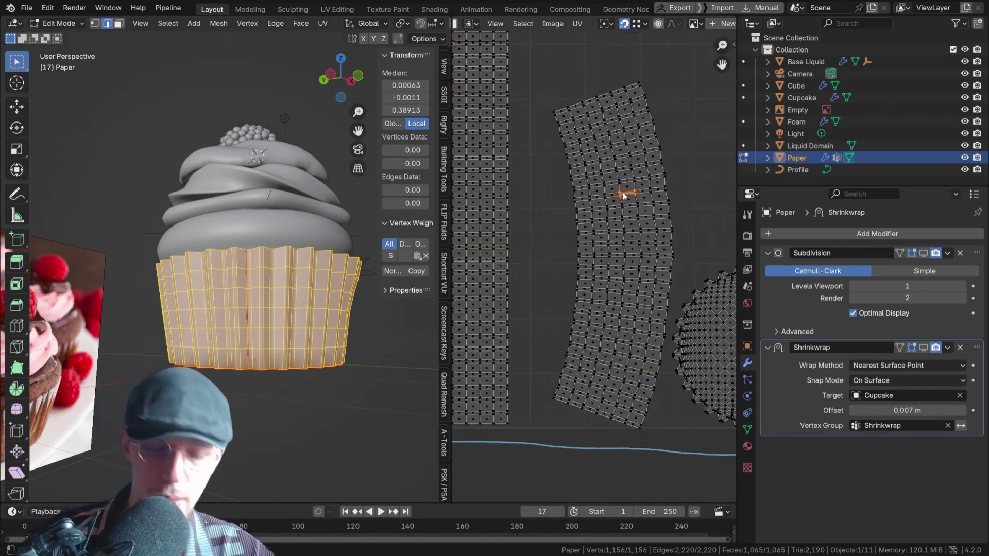
pyautogui.scroll(6, 622, 193)
pyautogui.moveTo(623, 177); pyautogui.dragTo(614, 179, button='middle')
pyautogui.click(592, 161)
pyautogui.press('g')
pyautogui.click(670, 163)
pyautogui.press('g')
pyautogui.press('x')
pyautogui.click(683, 200)
pyautogui.click(684, 203)
pyautogui.press('g')
pyautogui.press('y')
pyautogui.click(602, 206)
# Select the whole shorter strip, make its squared quad active, and straighten the strip with Follow Active Quads.
pyautogui.scroll(-3, 639, 201)
pyautogui.press('a')
pyautogui.click(619, 180)
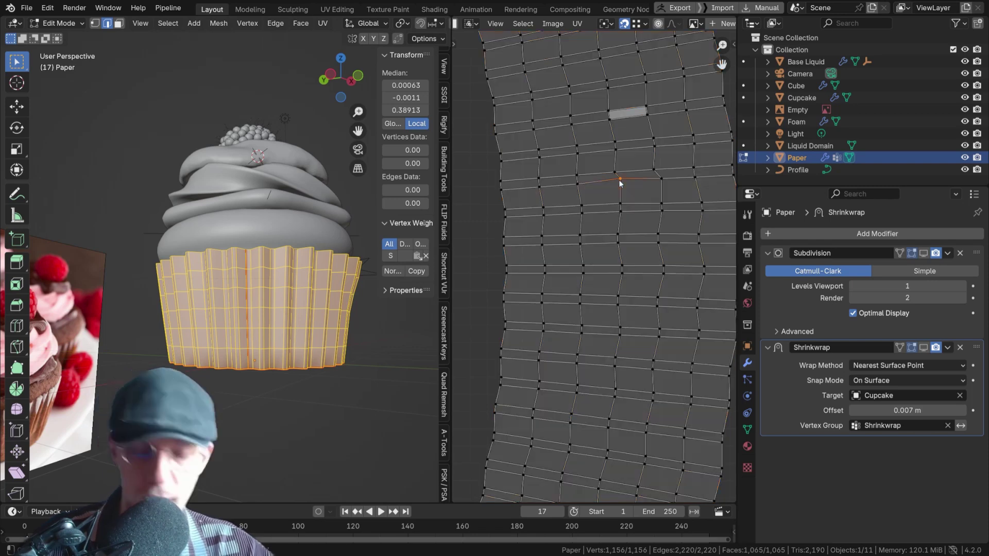
pyautogui.press('l')
pyautogui.press('3')
pyautogui.click(640, 196)
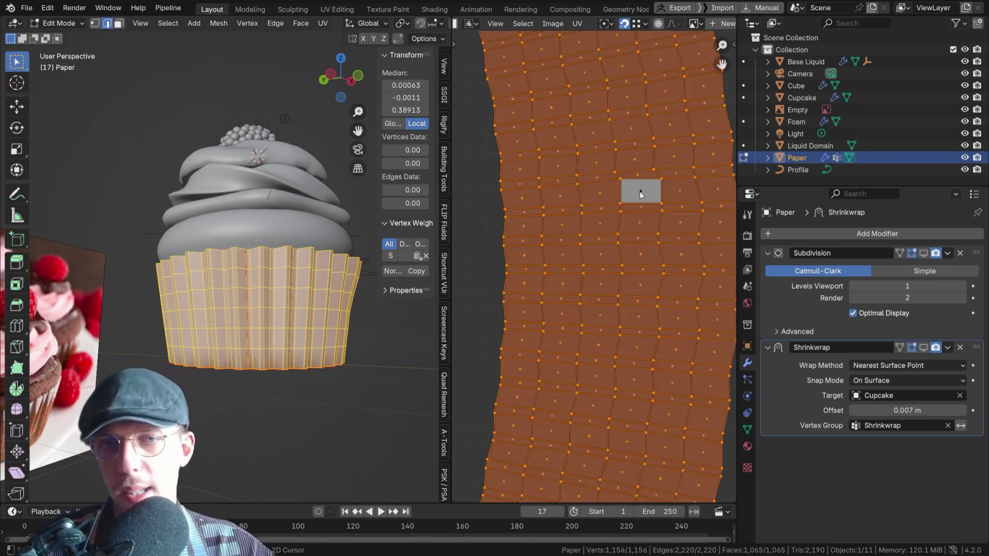
pyautogui.press('u')
pyautogui.click(641, 191)
pyautogui.scroll(-5, 641, 191)
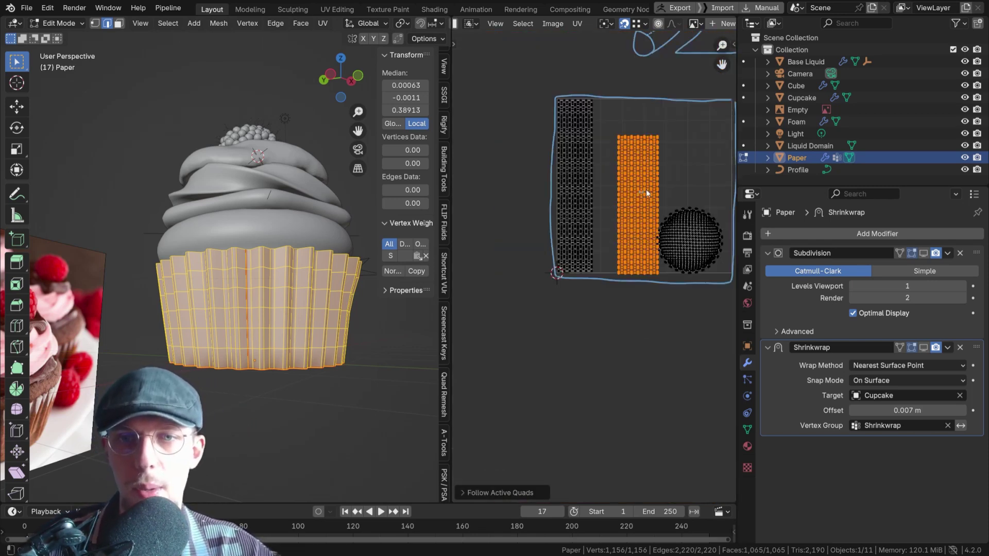
# Move the second straight strip beside the first and scale it up to fill the UV tile's height.
pyautogui.press('g')
pyautogui.press('s')
pyautogui.click(662, 166)
pyautogui.press('s')
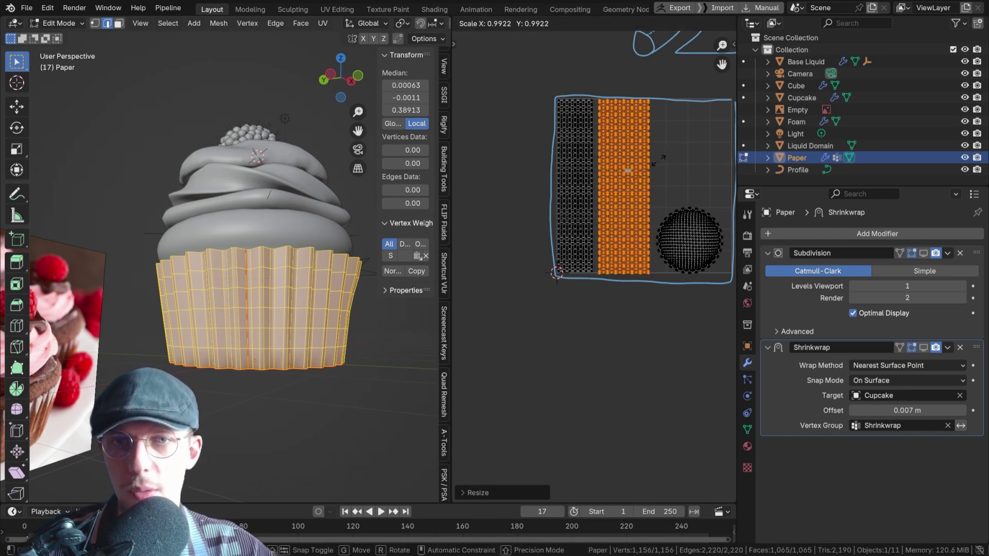
pyautogui.click(656, 160)
pyautogui.press('g')
pyautogui.click(655, 159)
pyautogui.press('s')
pyautogui.click(657, 160)
pyautogui.press('g')
pyautogui.click(655, 160)
# Select the circular base island, then scale and move it to fill the lower corner of the tile beside the strips.
pyautogui.hotkey('alt', 'a')
pyautogui.press('l')
pyautogui.moveTo(720, 218); pyautogui.dragTo(648, 216, button='middle')
pyautogui.press('s')
pyautogui.click(650, 209)
pyautogui.press('g')
pyautogui.click(653, 204)
pyautogui.press('s')
pyautogui.click(657, 202)
pyautogui.press('g')
pyautogui.click(658, 208)
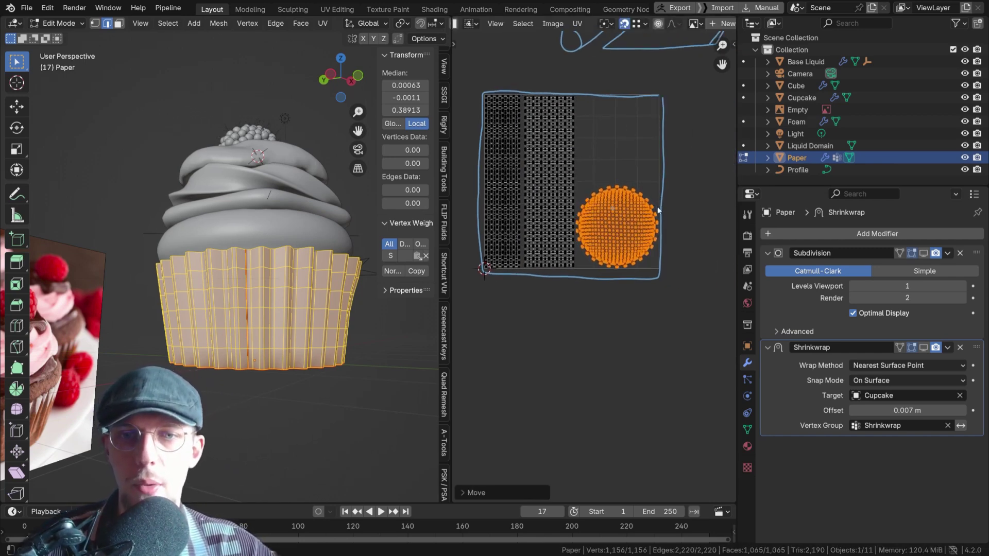
# Examine the wrapper's pleats with and without the mesh wireframe, and compare them with the two straight UV strips and base.
pyautogui.scroll(1, 638, 210)
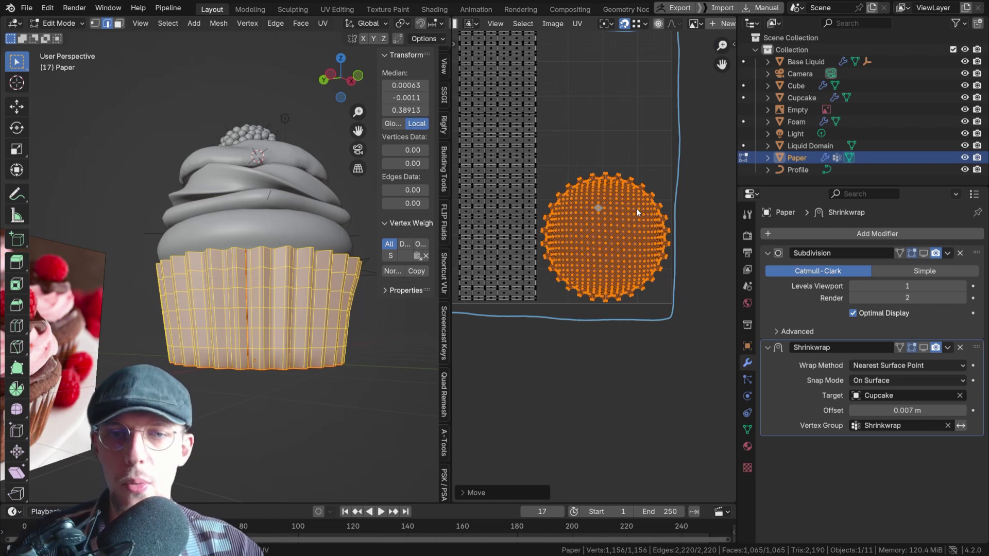
pyautogui.press('Tab')
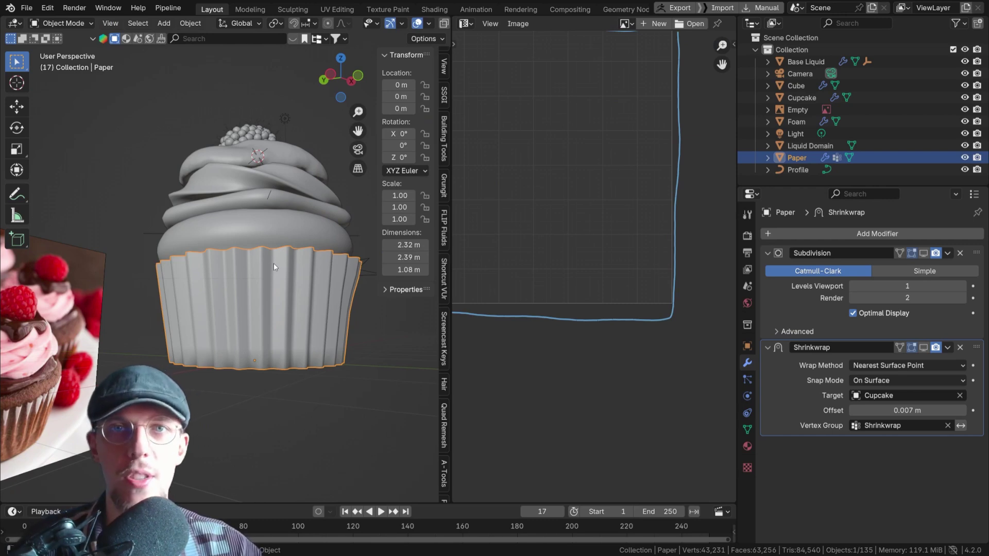
pyautogui.press('Tab')
pyautogui.scroll(3, 233, 256)
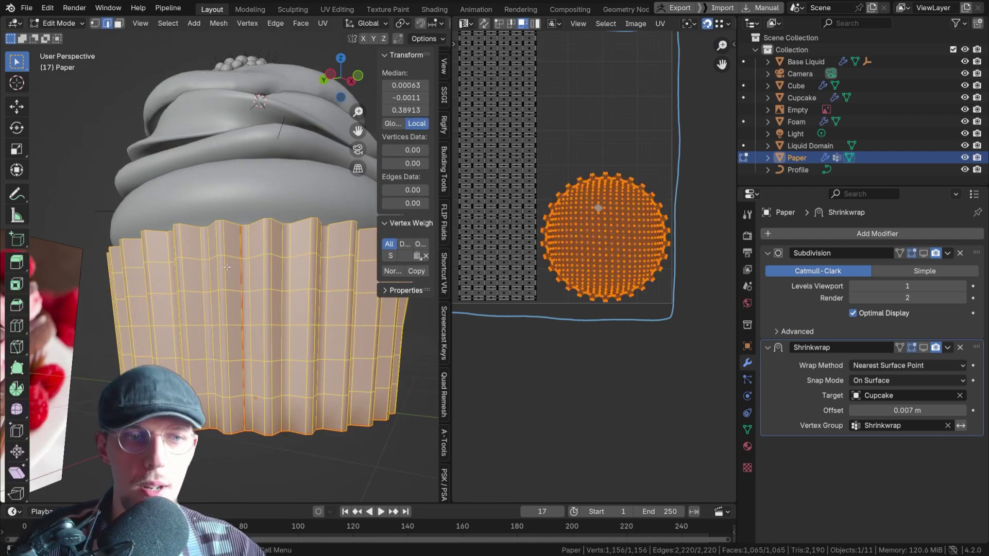
pyautogui.press('Tab')
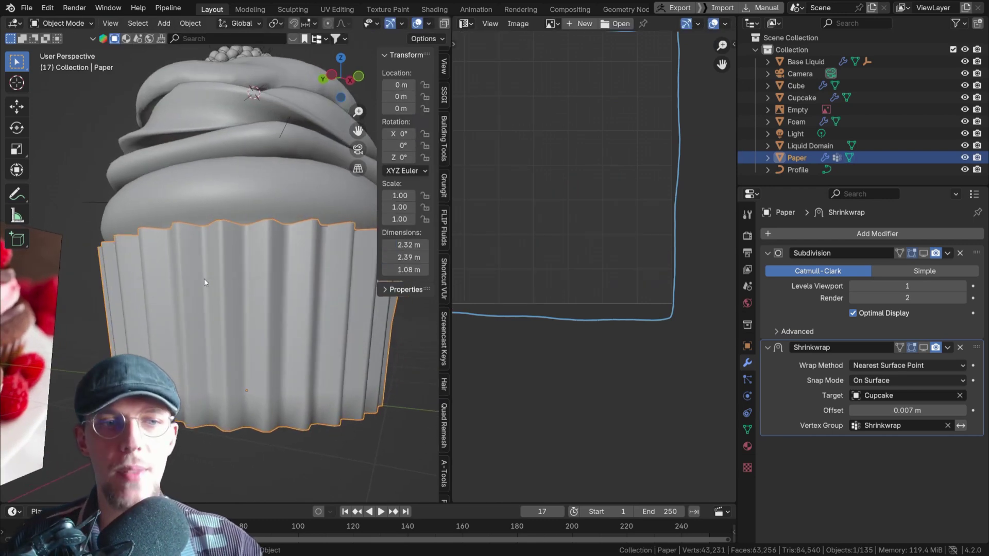
pyautogui.press('Tab')
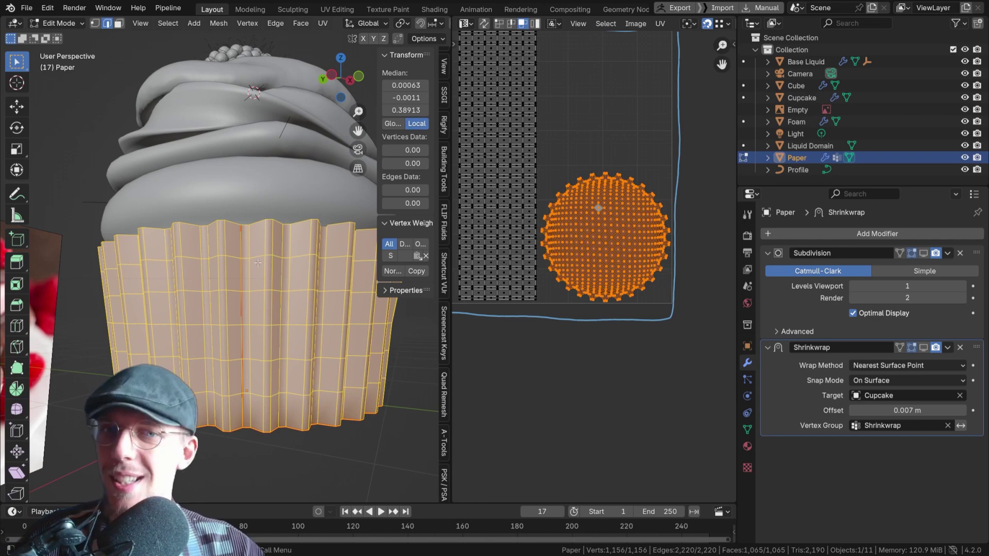
pyautogui.scroll(-2, 646, 199)
pyautogui.moveTo(556, 187); pyautogui.dragTo(592, 212, button='middle')
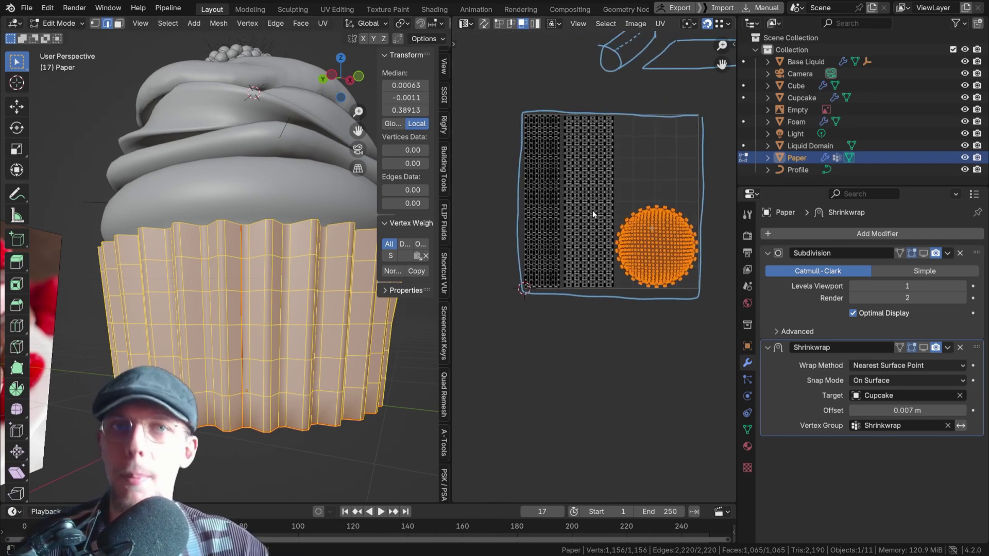
pyautogui.press('Tab')
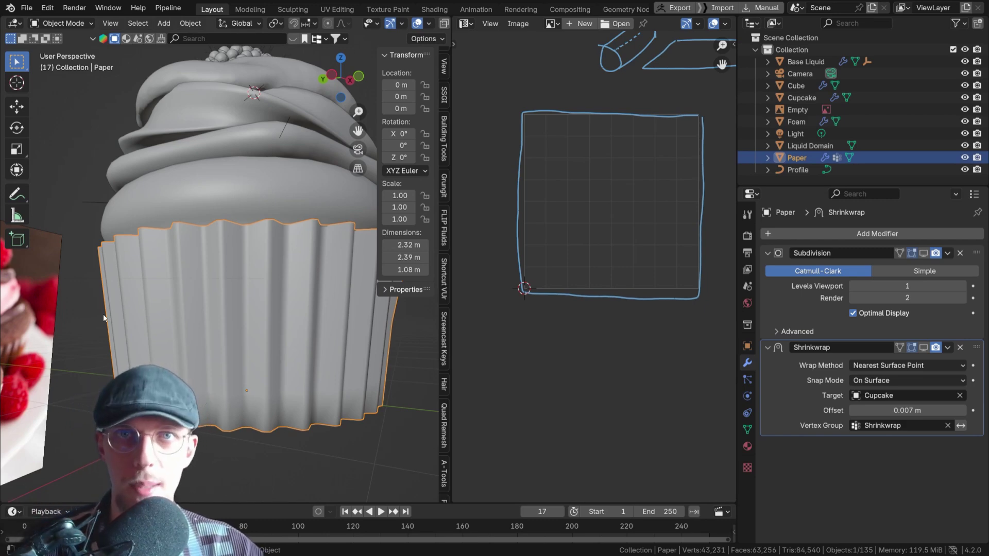
pyautogui.press('Tab')
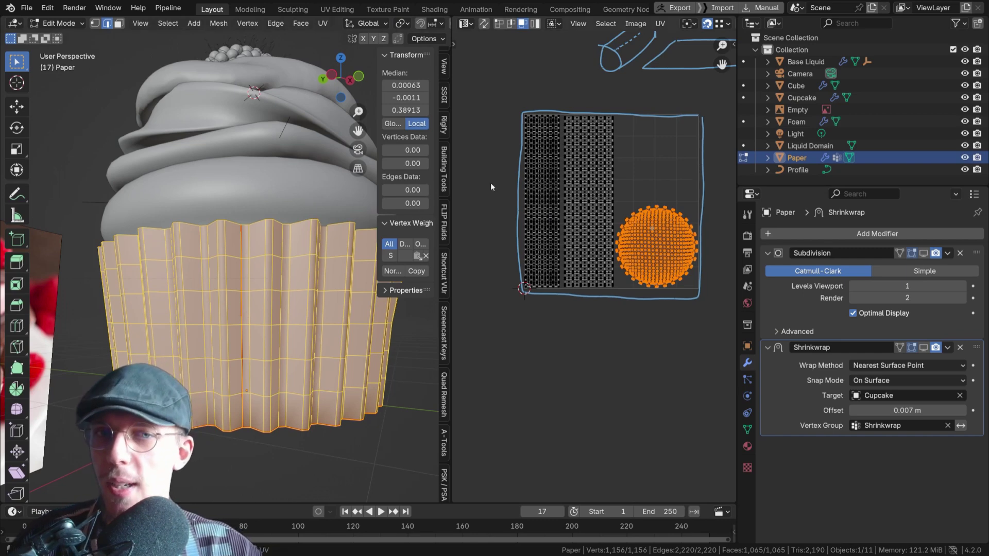
pyautogui.scroll(3, 576, 193)
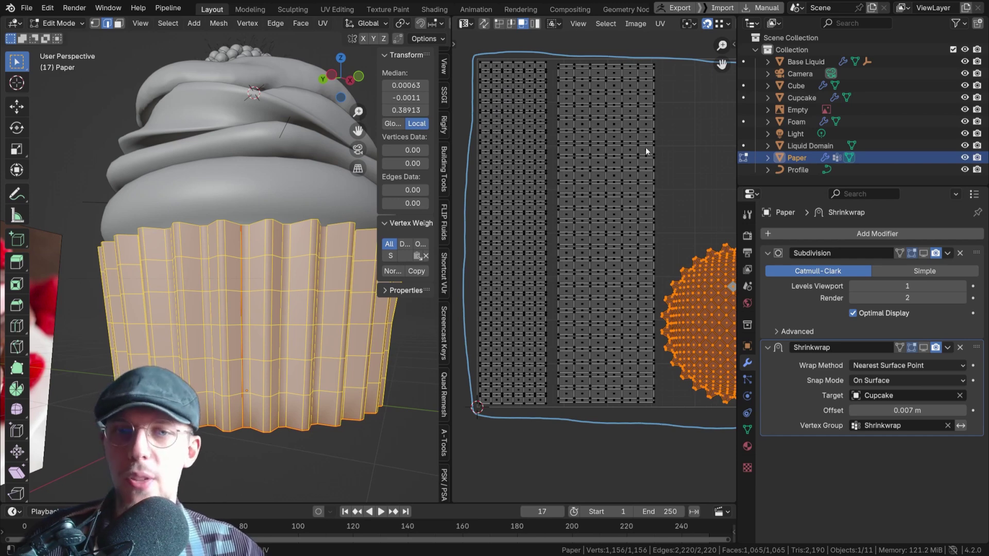
pyautogui.scroll(-3, 644, 146)
pyautogui.scroll(2, 603, 88)
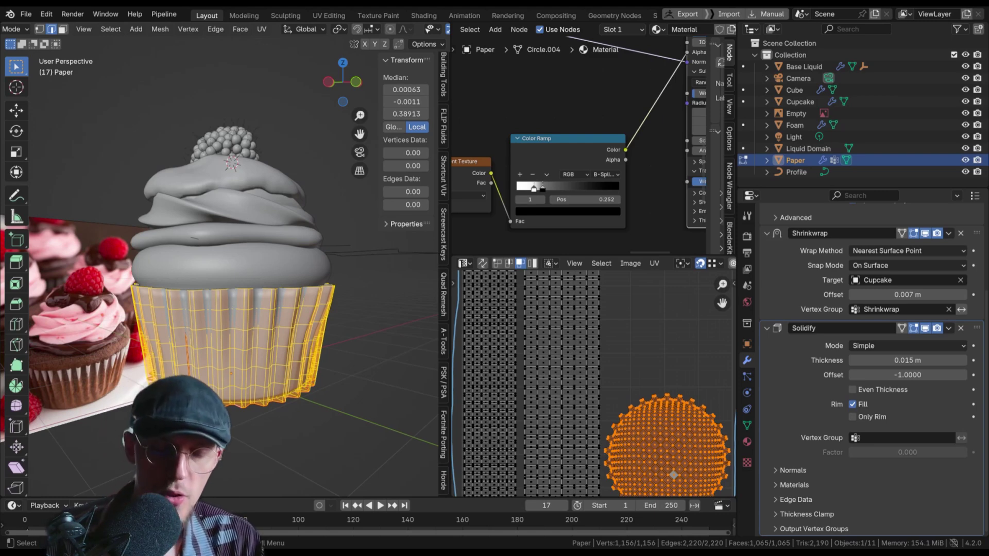
pyautogui.press('u')
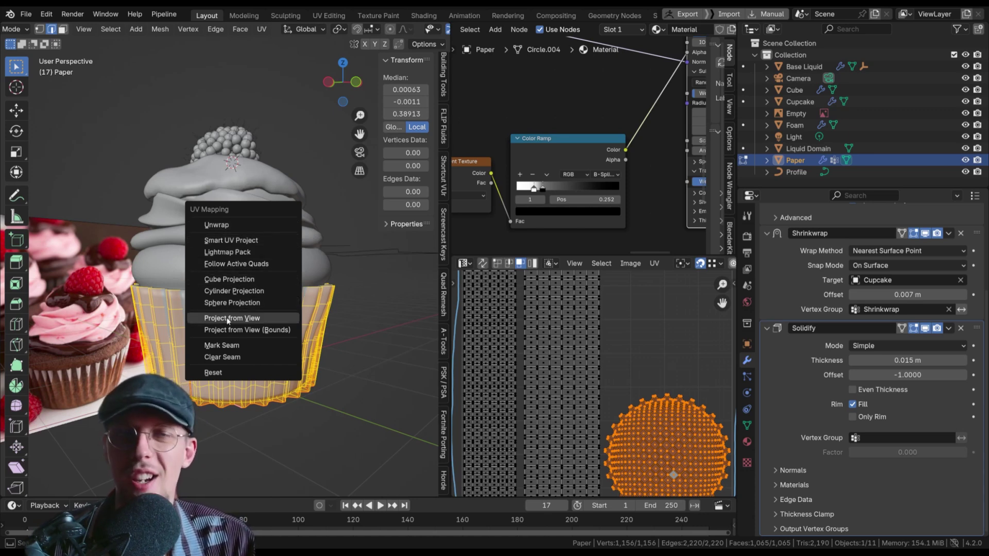
pyautogui.click(224, 229)
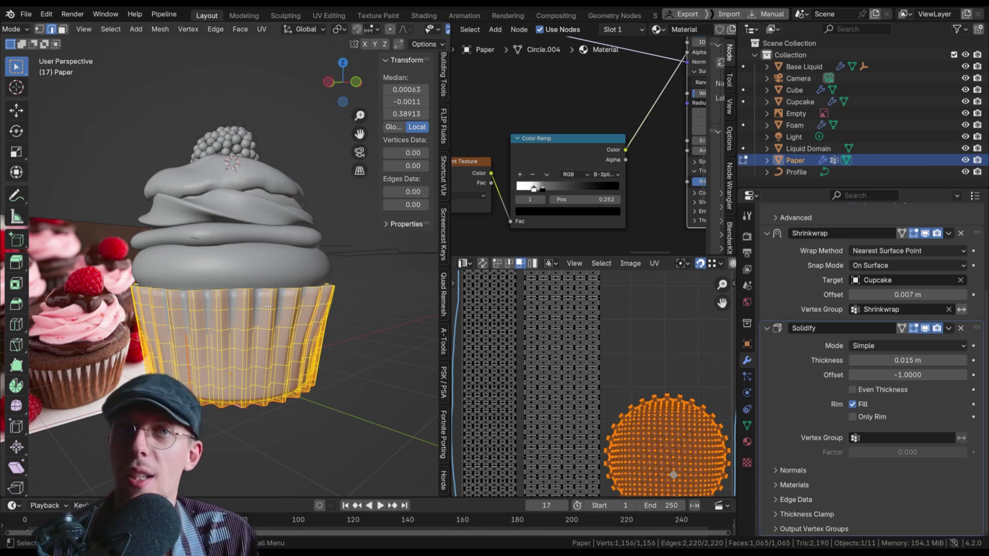
pyautogui.press('u')
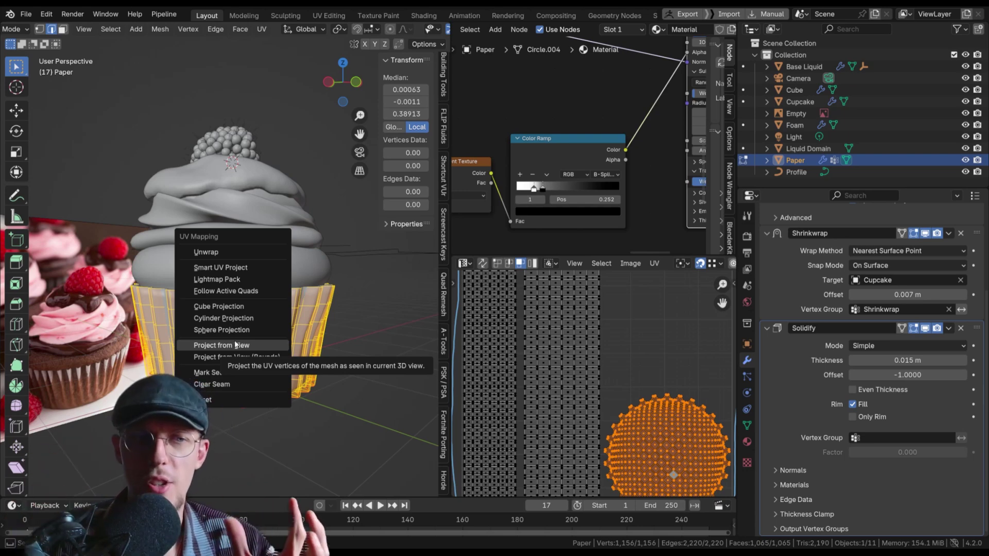
# Circle the wrapper's front pleats with a freehand annotation in the 3D view and undo the annotation.
pyautogui.scroll(2, 232, 309)
pyautogui.moveTo(250, 315); pyautogui.dragTo(227, 257, button='middle')
pyautogui.scroll(1, 232, 288)
pyautogui.moveTo(257, 325); pyautogui.dragTo(273, 328, button='middle')
pyautogui.moveTo(133, 247); pyautogui.dragTo(273, 328)
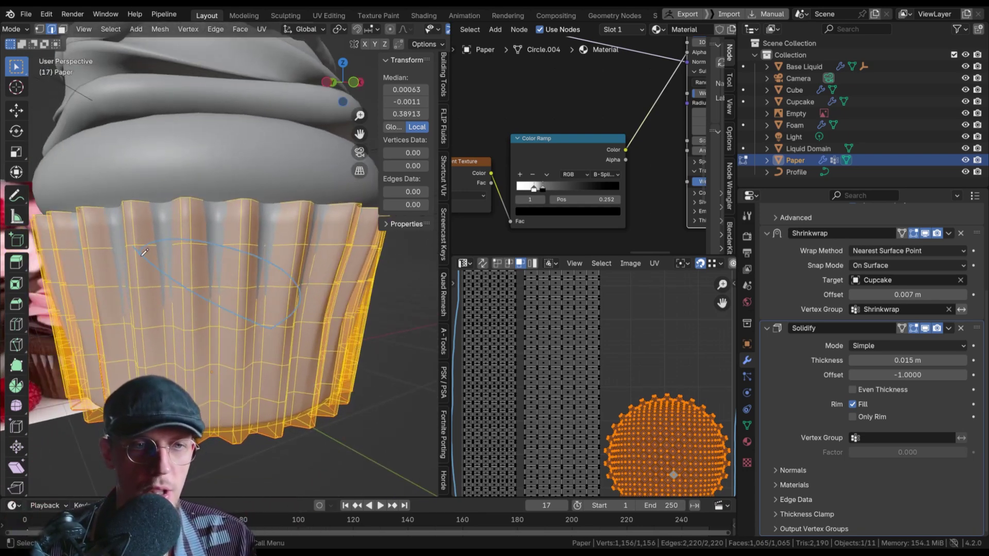
pyautogui.hotkey('ctrl', 'z')
# View the wrapper's front pleats from slightly below and try Project from View on the whole wrapper.
pyautogui.moveTo(243, 295); pyautogui.dragTo(220, 282, button='middle')
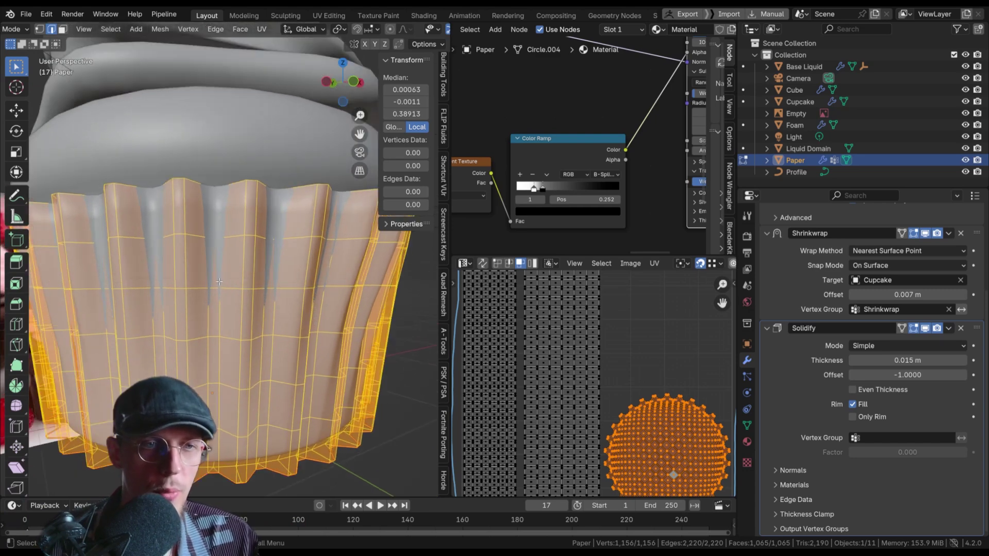
pyautogui.press('u')
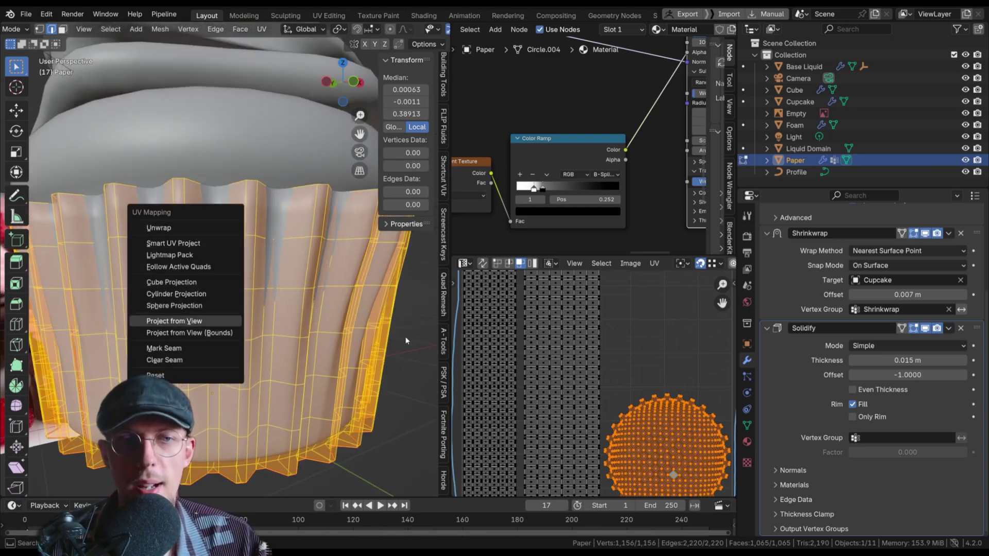
pyautogui.click(204, 321)
pyautogui.scroll(-2, 587, 385)
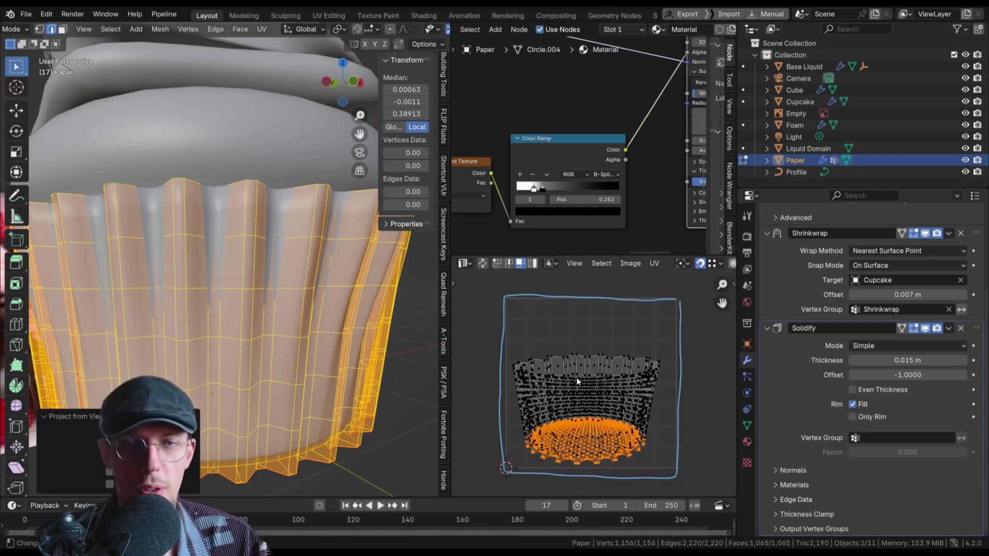
pyautogui.scroll(4, 578, 403)
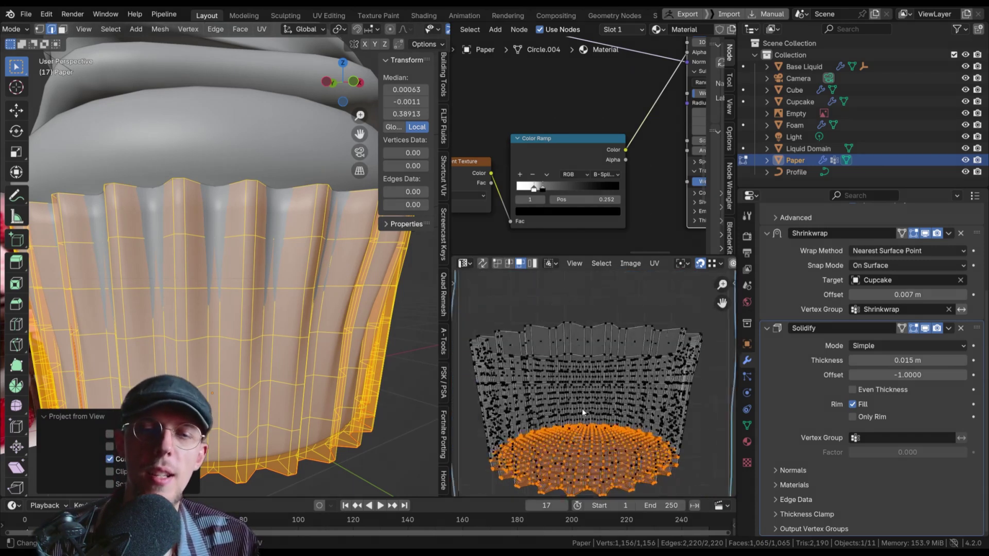
# Circle the area between the second side strip and the base island with a freehand annotation in the UV layout.
pyautogui.moveTo(580, 331); pyautogui.dragTo(602, 341)
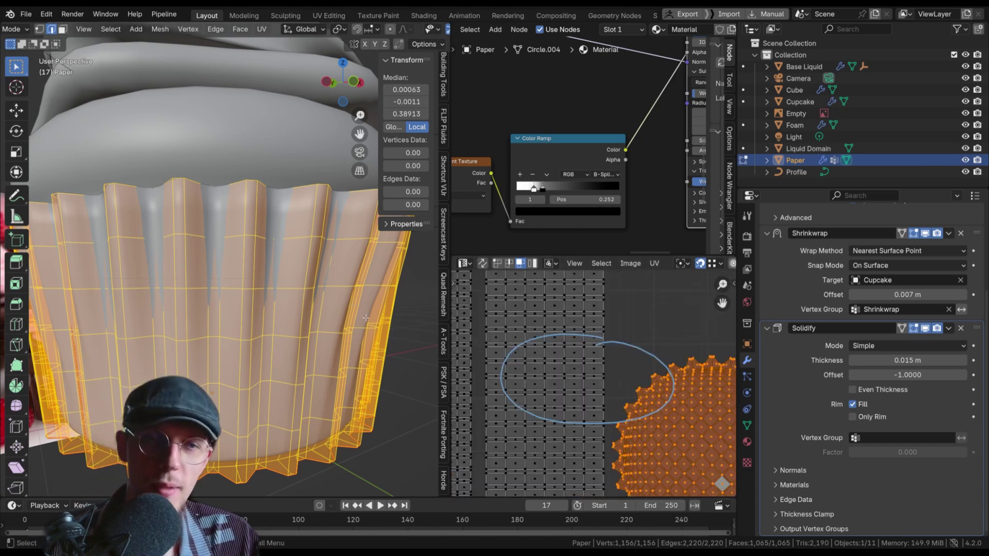
pyautogui.moveTo(506, 339)
pyautogui.mouseDown(button='right')
pyautogui.moveTo(574, 342)
pyautogui.moveTo(519, 365)
pyautogui.mouseUp(button='right')
pyautogui.moveTo(612, 423)
pyautogui.mouseDown(button='right')
pyautogui.moveTo(664, 402)
pyautogui.moveTo(654, 361)
pyautogui.moveTo(640, 351)
pyautogui.mouseUp(button='right')
# Leave mesh editing of the wrapper and add a 2 m plane to the scene in the top orthographic view.
pyautogui.scroll(-5, 340, 371)
pyautogui.moveTo(322, 329); pyautogui.dragTo(291, 367, button='middle')
pyautogui.press('Tab')
pyautogui.scroll(-5, 292, 368)
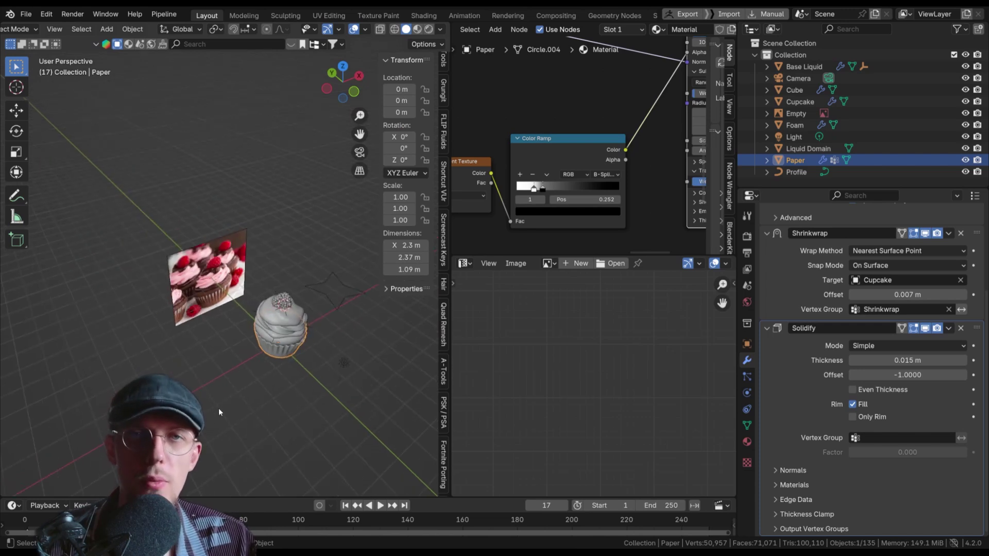
pyautogui.press('KP_7')
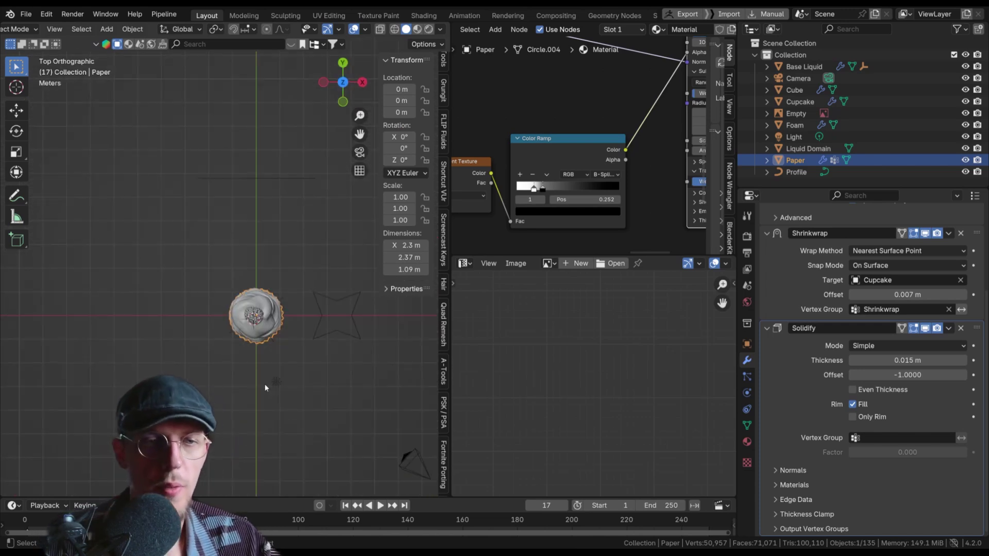
pyautogui.keyDown('shift'); pyautogui.scroll(5, 259, 323); pyautogui.keyUp('shift')
pyautogui.hotkey('shift', 'a')
pyautogui.click(304, 248)
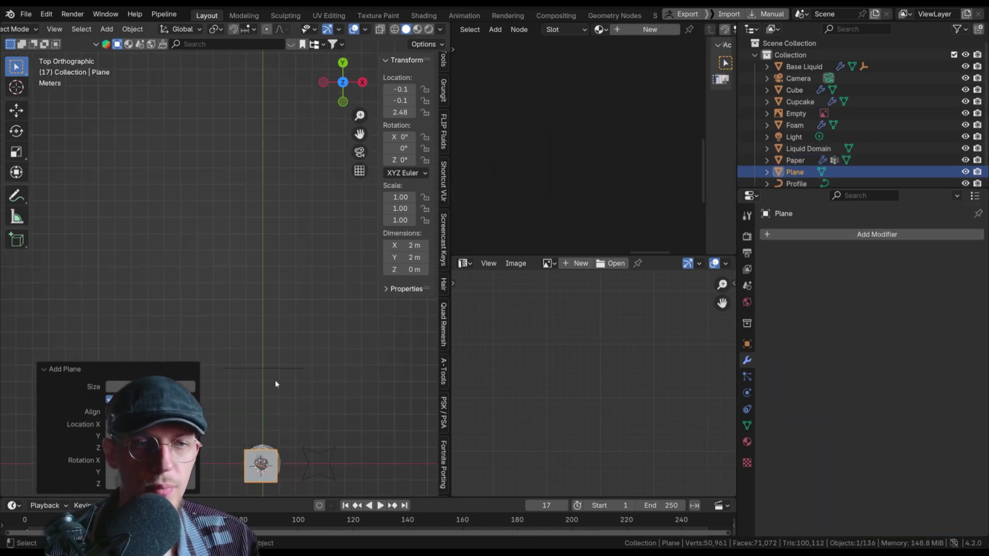
# Edit the plane's mesh and move its upper-right corner vertex inward to about X -0.47 m, Y -0.54 m, forming an L-like shape.
pyautogui.scroll(5, 278, 335)
pyautogui.press('Tab')
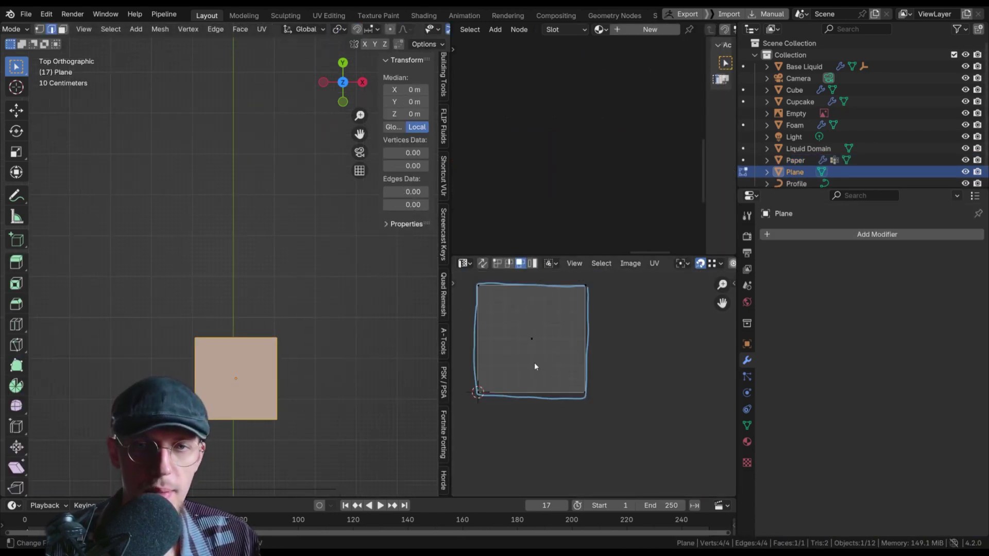
pyautogui.click(276, 339)
pyautogui.press('g')
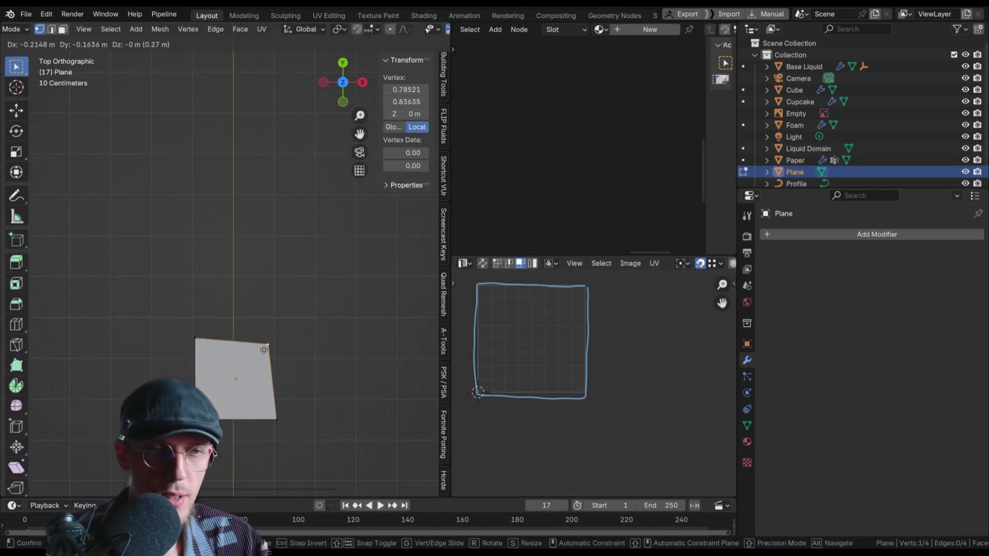
pyautogui.click(215, 402)
pyautogui.keyDown('shift'); pyautogui.moveTo(228, 415); pyautogui.dragTo(249, 372, button='middle'); pyautogui.keyUp('shift')
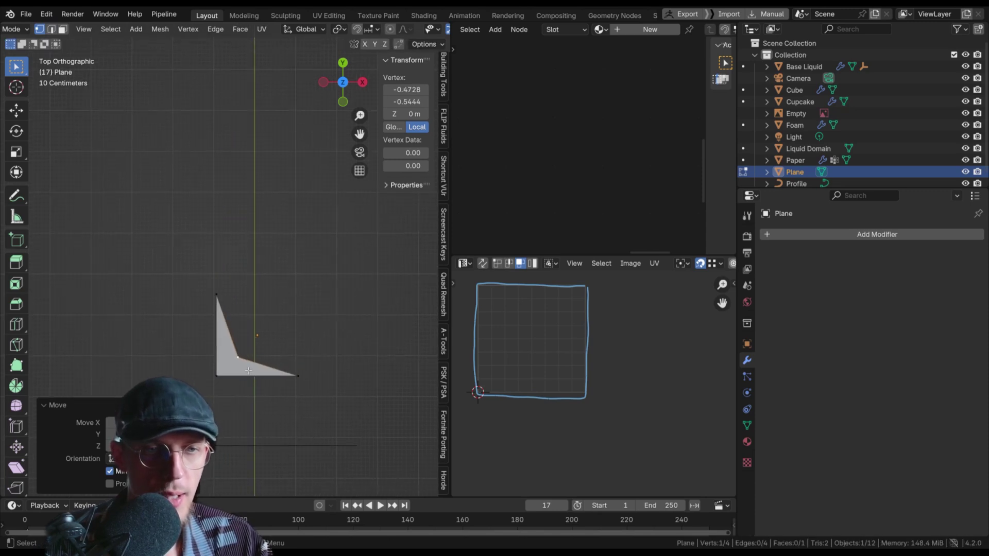
# Select the whole reshaped plane and map its UVs with Project from View in the top view.
pyautogui.scroll(4, 265, 336)
pyautogui.press('a')
pyautogui.press('u')
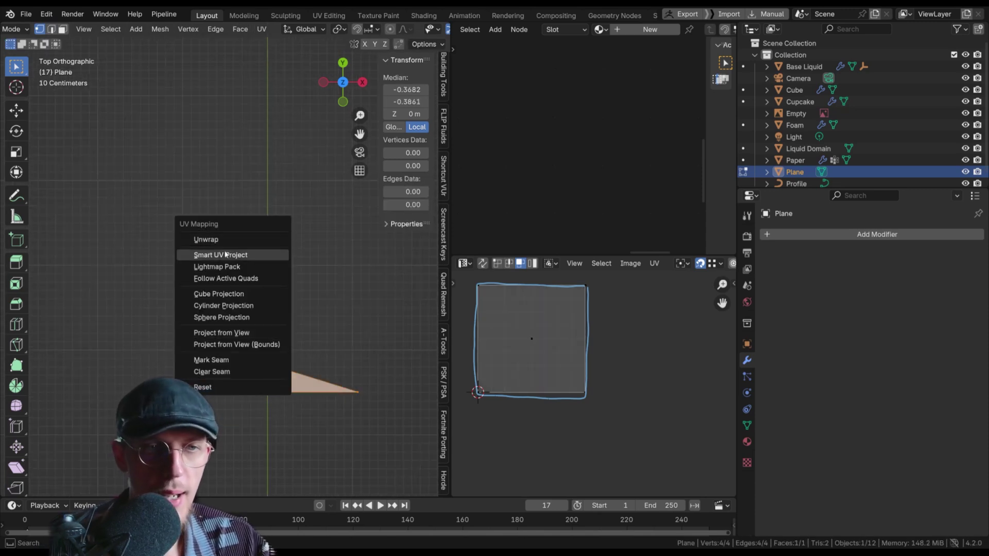
pyautogui.click(232, 333)
pyautogui.scroll(4, 517, 356)
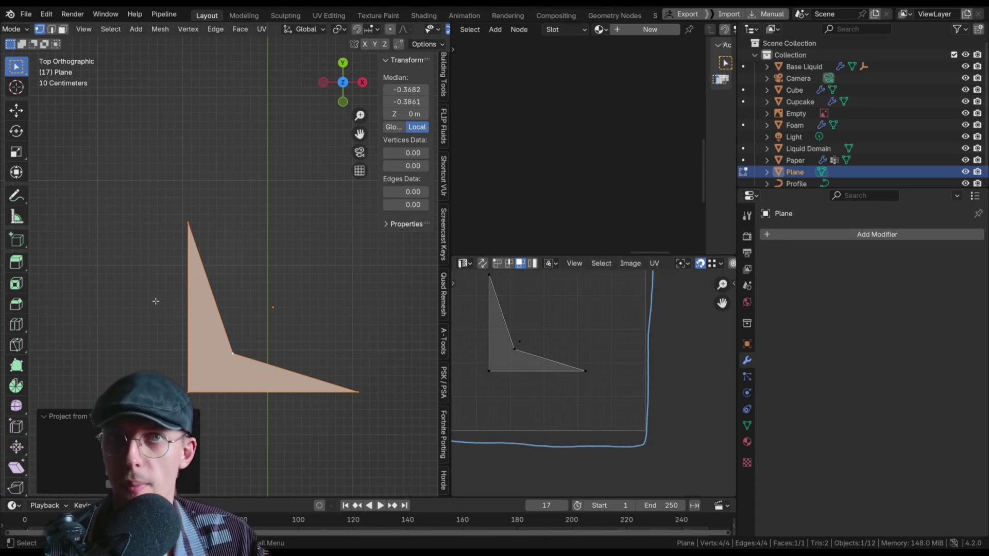
# Undo the plane's view projection and corner move, and leave its mesh editing.
pyautogui.scroll(-7, 154, 293)
pyautogui.hotkey('ctrl', 'z')
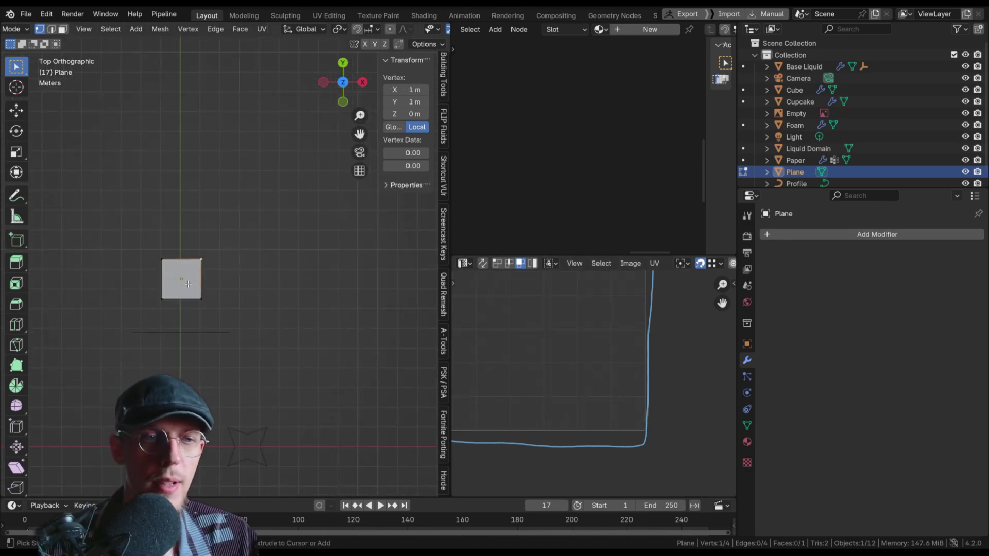
pyautogui.scroll(-4, 226, 334)
pyautogui.moveTo(226, 334); pyautogui.dragTo(235, 316, button='middle')
pyautogui.press('Tab')
# Select the cupcake's paper wrapper and start editing its mesh.
pyautogui.scroll(5, 237, 314)
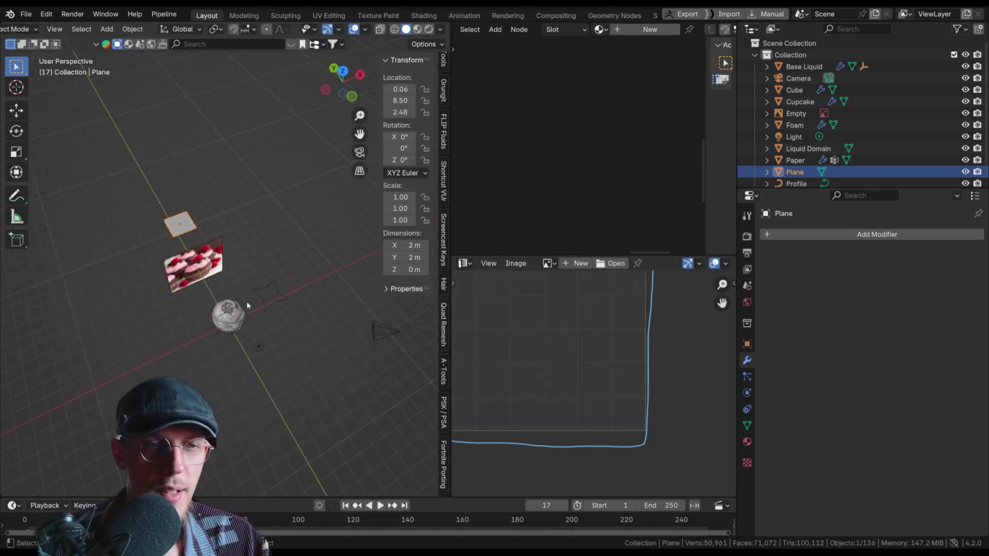
pyautogui.scroll(3, 255, 295)
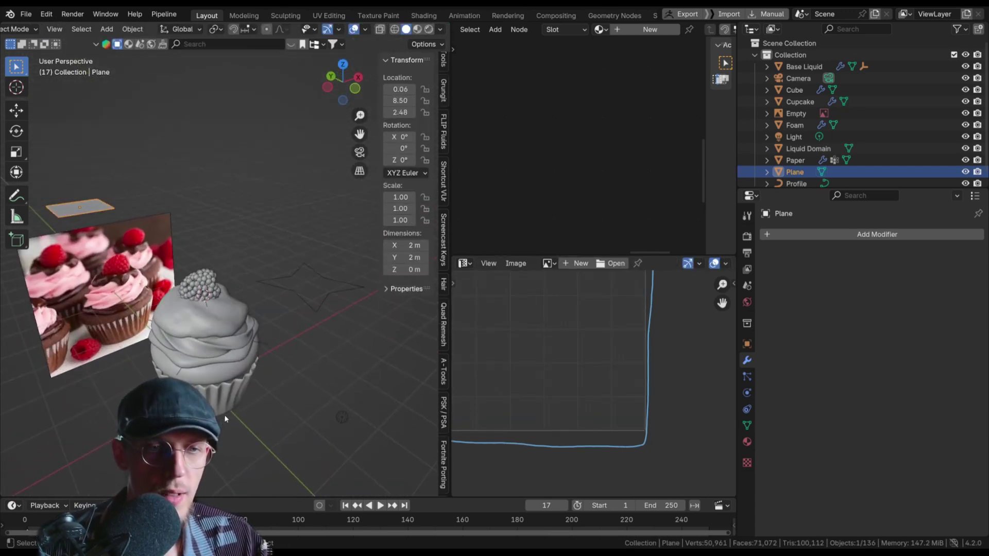
pyautogui.click(229, 397)
pyautogui.press('Tab')
# Try a standard Unwrap on the whole wrapper and undo it.
pyautogui.press('u')
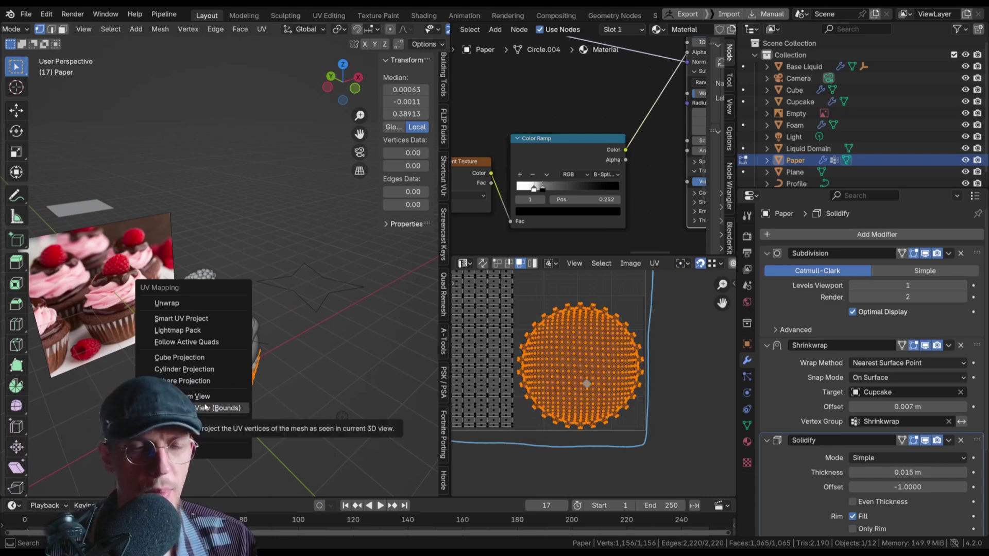
pyautogui.scroll(-4, 653, 321)
pyautogui.moveTo(626, 333); pyautogui.dragTo(639, 375, button='middle')
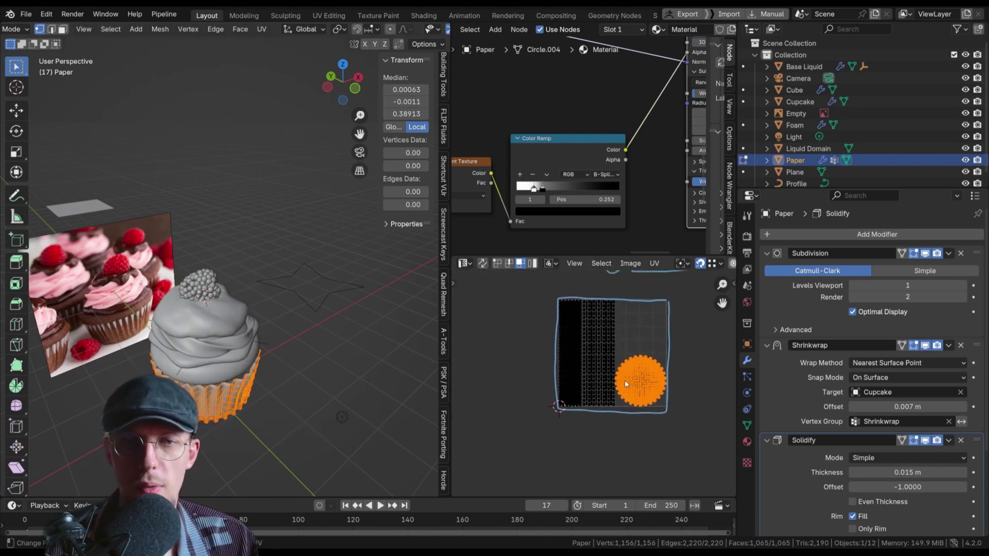
pyautogui.scroll(2, 645, 329)
pyautogui.press('u')
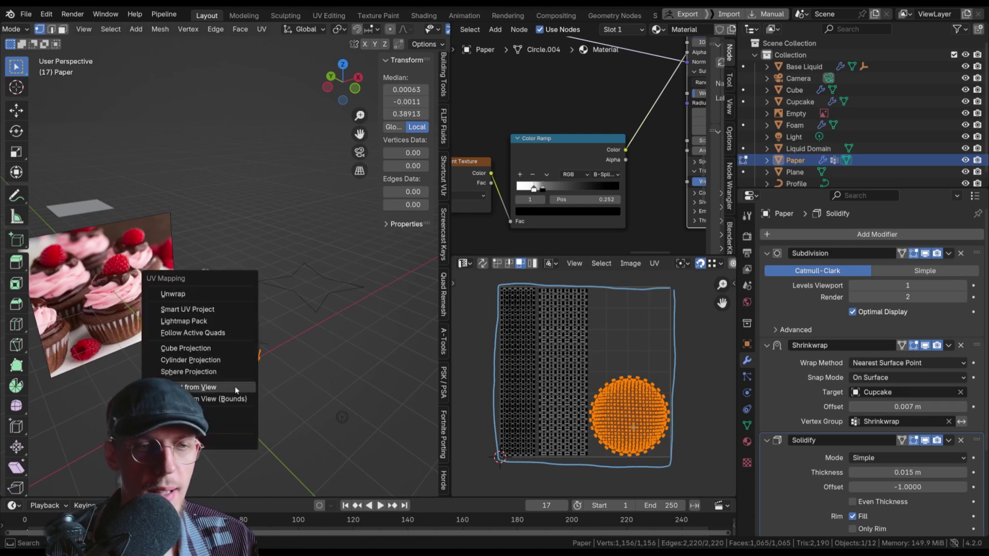
pyautogui.press('u')
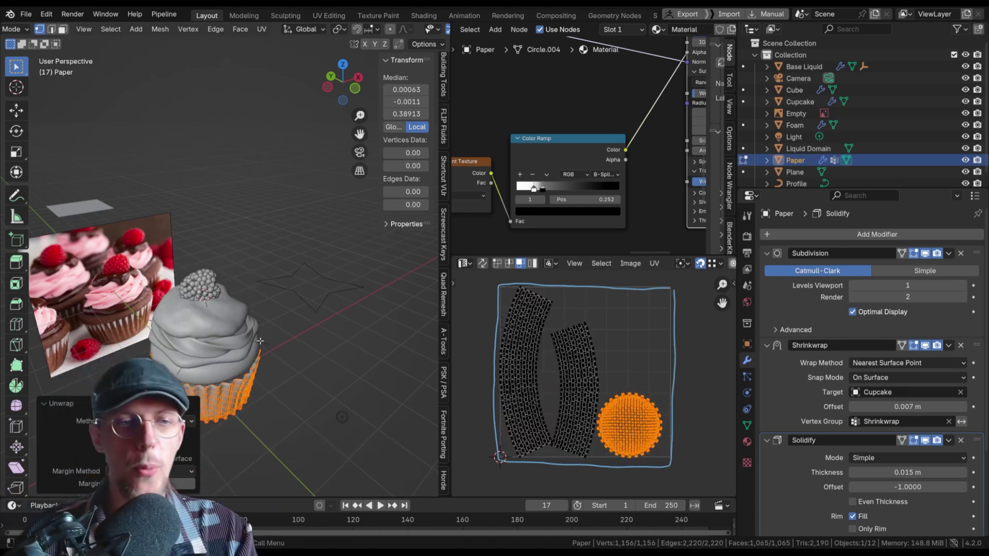
pyautogui.hotkey('ctrl', 'z')
# Add a second UV map to the wrapper's mesh data.
pyautogui.scroll(3, 255, 335)
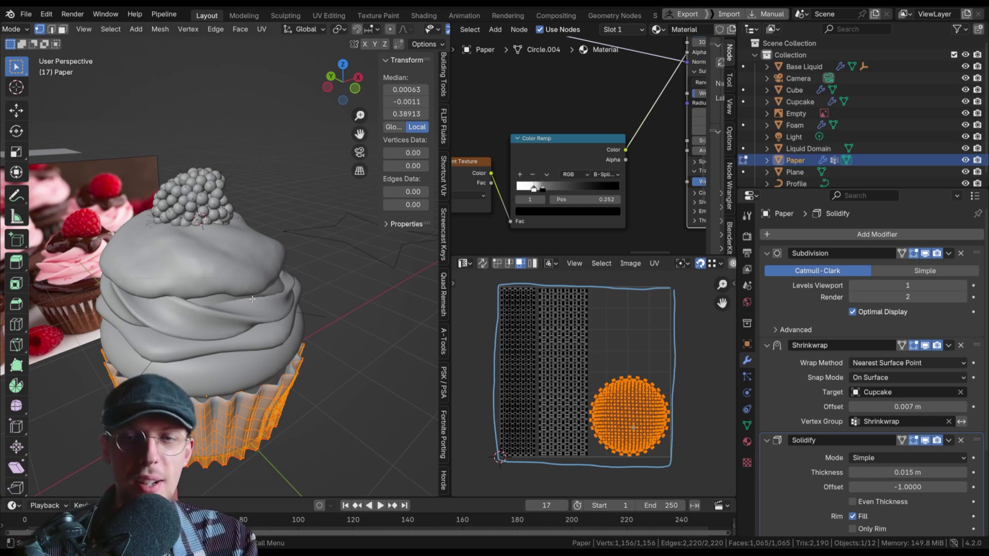
pyautogui.click(746, 425)
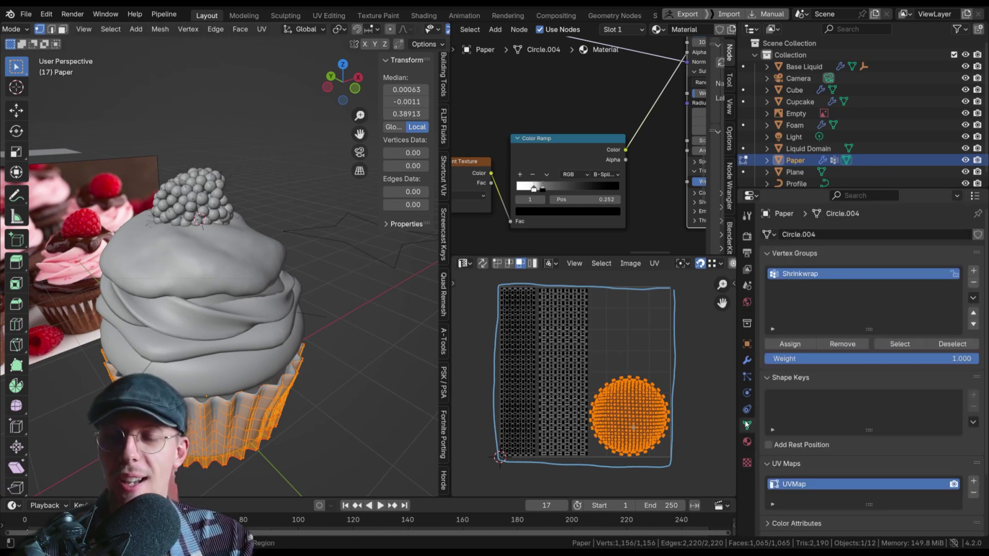
pyautogui.scroll(-3, 858, 397)
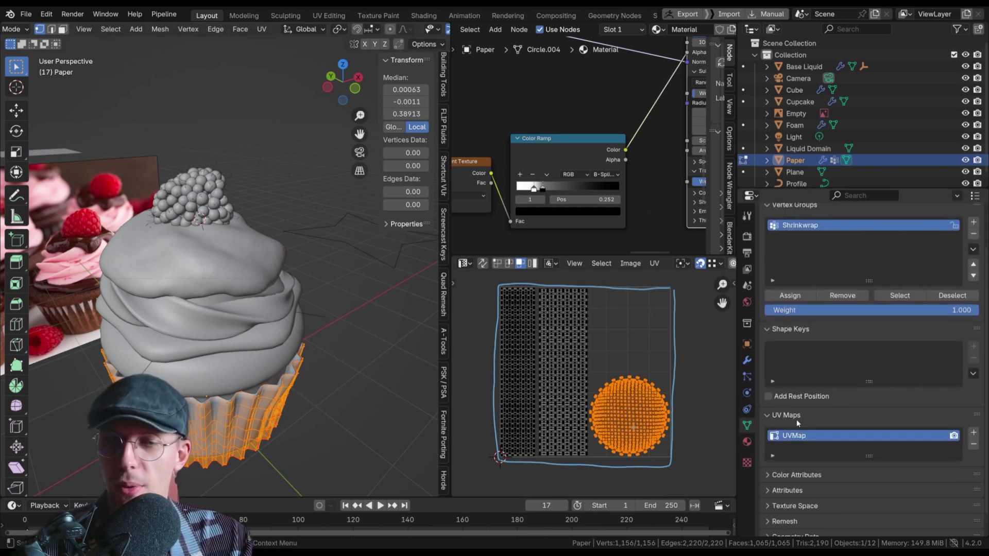
pyautogui.scroll(-1, 876, 409)
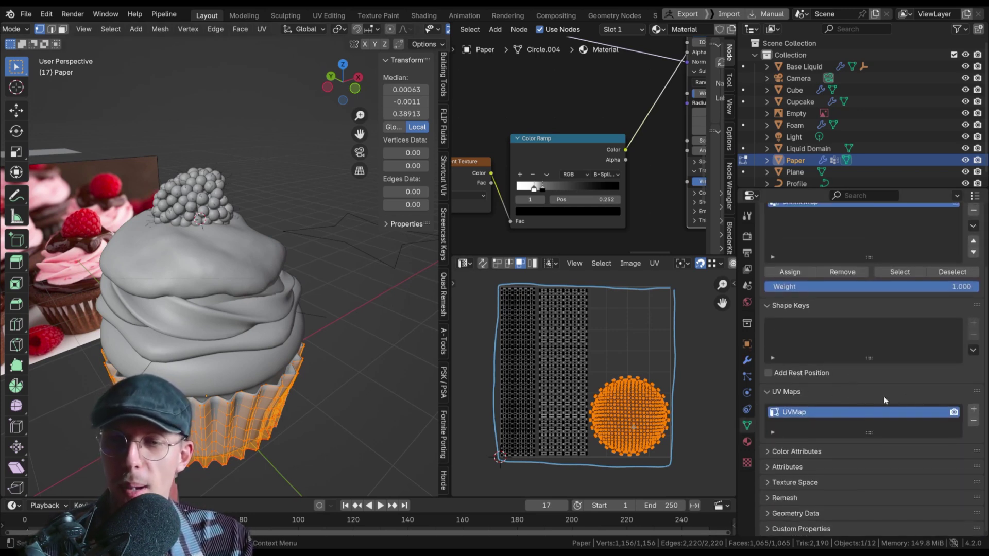
pyautogui.click(972, 411)
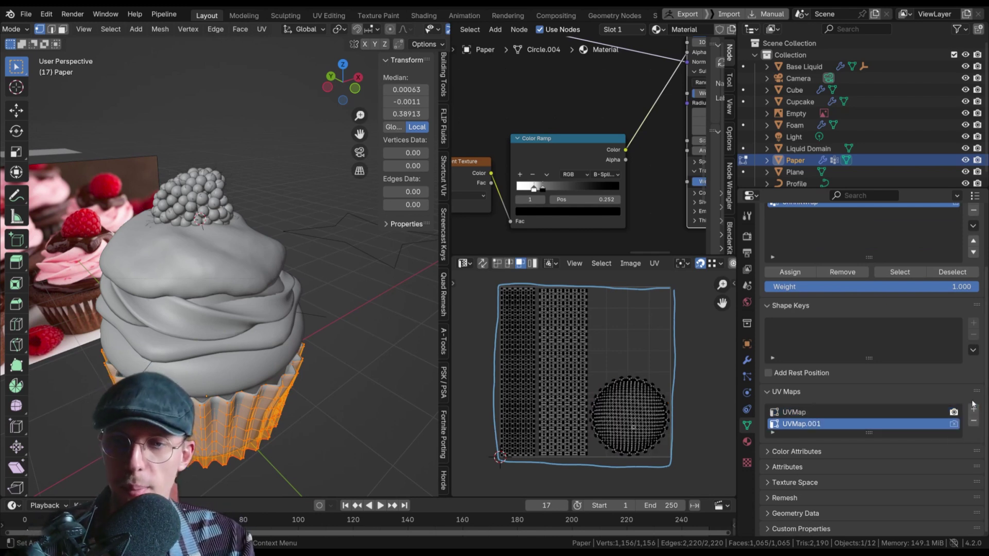
# Switch between the wrapper's two UV maps and rename the new one Smart UV.
pyautogui.click(804, 412)
pyautogui.click(799, 424)
pyautogui.click(807, 413)
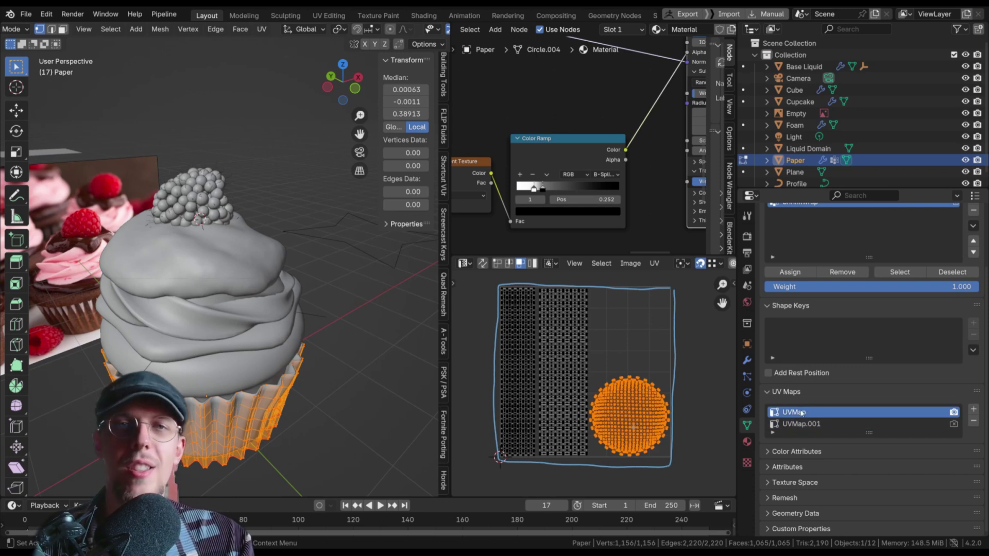
pyautogui.doubleClick(801, 424)
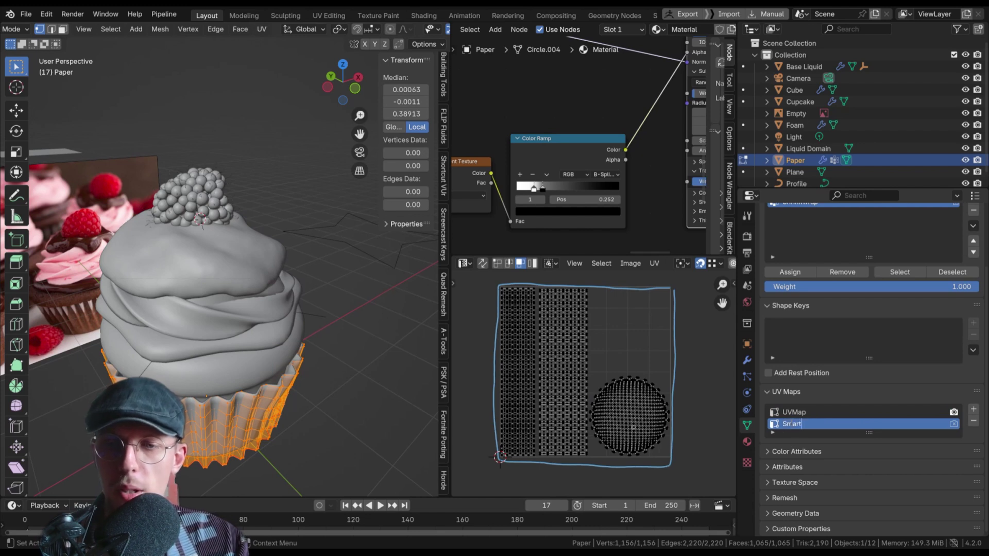
pyautogui.press('Return')
# Run Smart UV Project on the whole wrapper with a 66° angle limit, and compare the Smart UV layout with UVMap.
pyautogui.press('u')
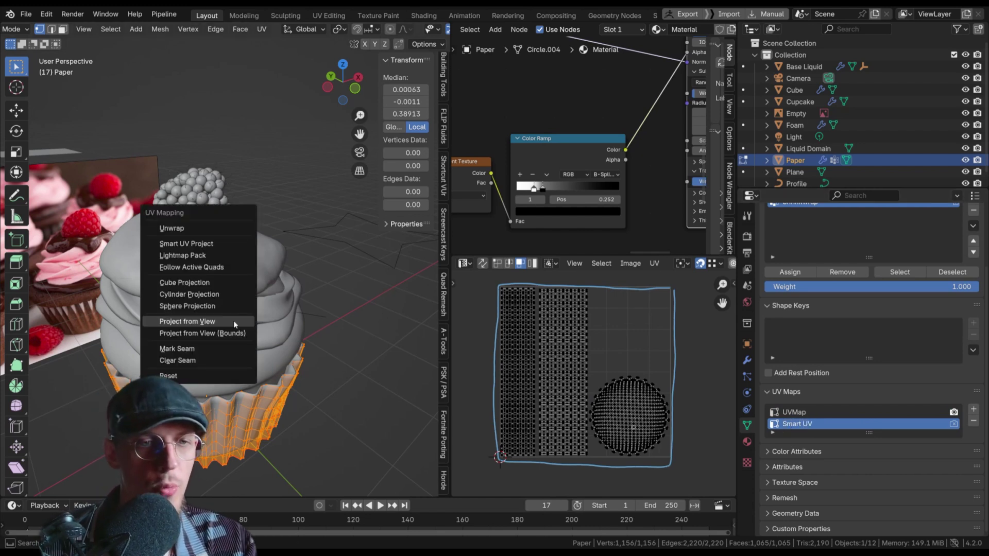
pyautogui.click(202, 244)
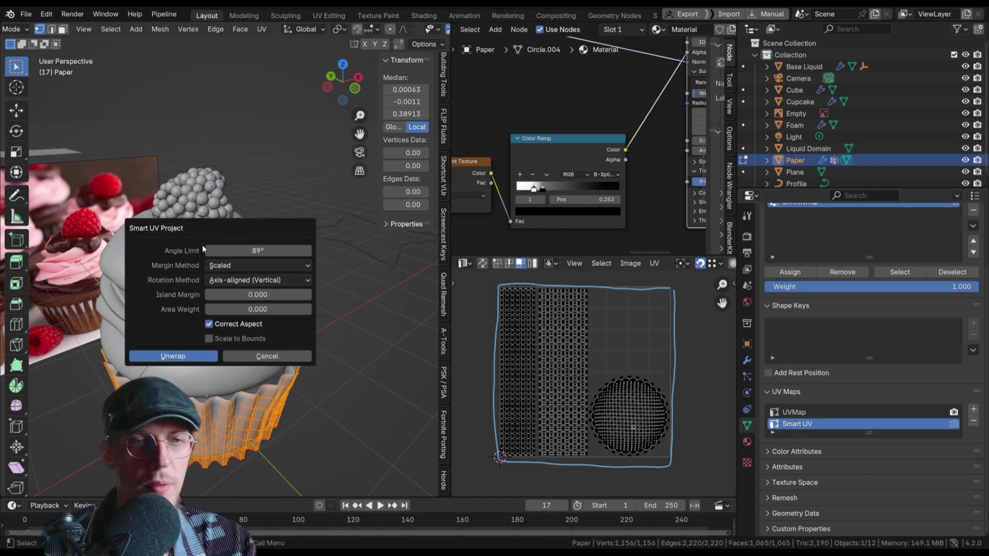
pyautogui.rightClick(248, 251)
pyautogui.click(248, 251)
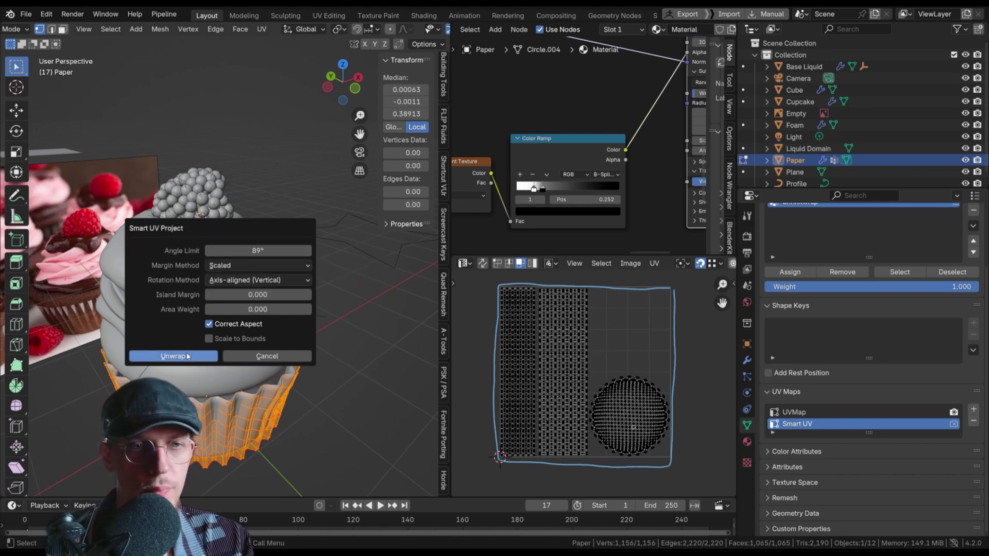
pyautogui.click(265, 250)
pyautogui.write('66')
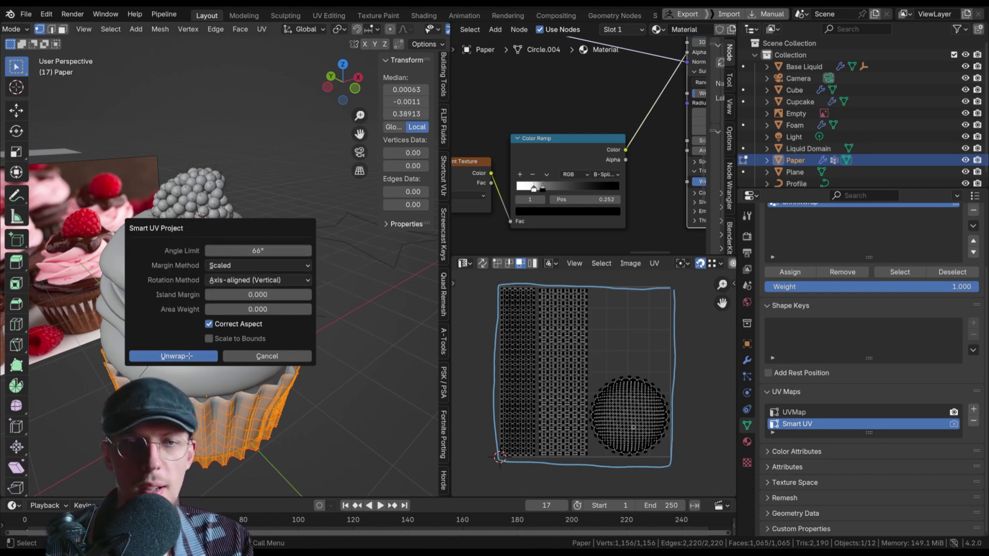
pyautogui.click(173, 357)
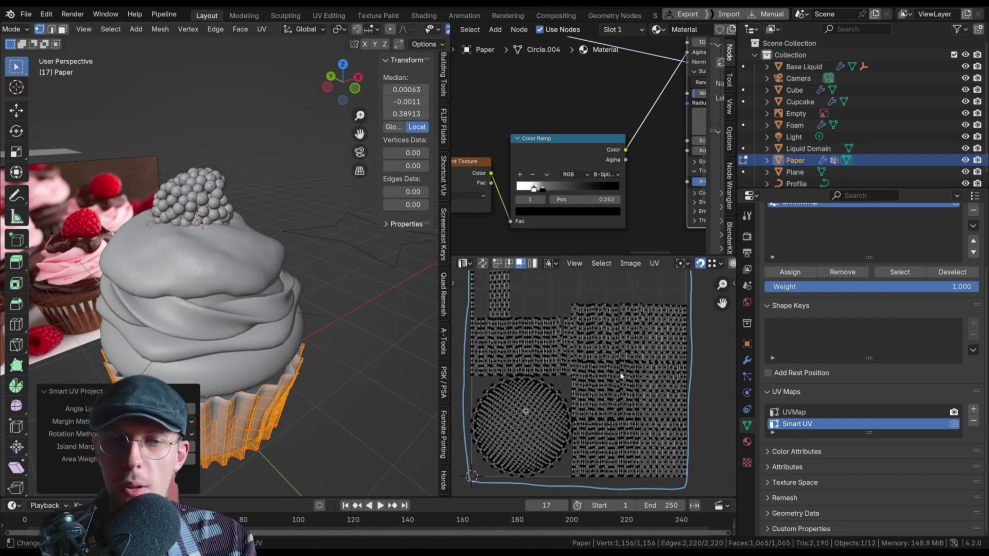
pyautogui.click(798, 412)
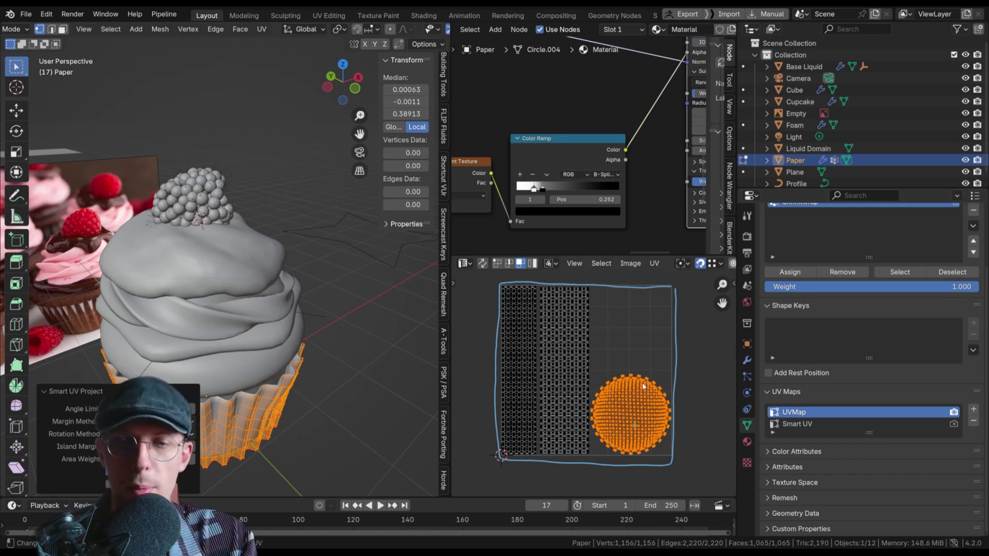
pyautogui.click(803, 424)
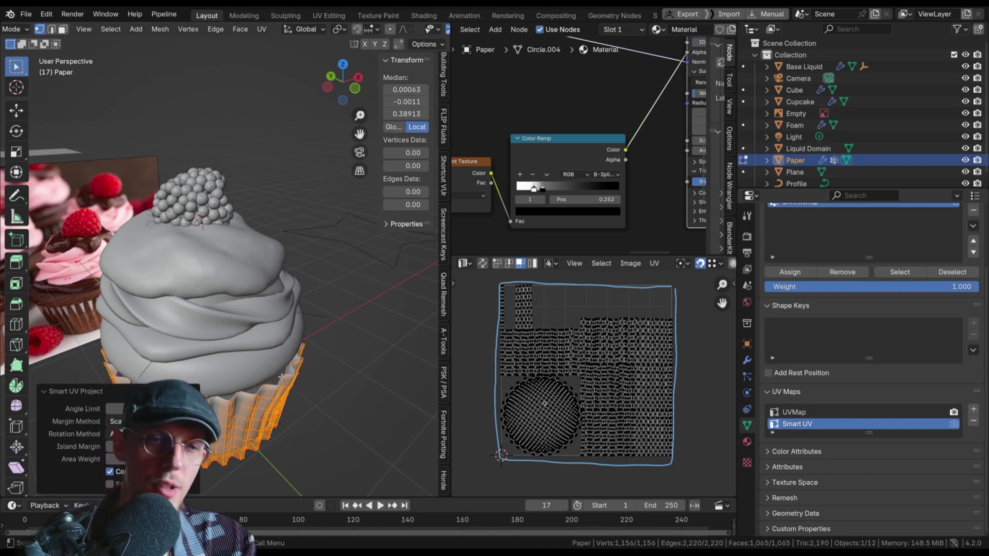
# Select all linked faces of the wrapper's base up to its seam from below and unwrap them in the Smart UV map.
pyautogui.moveTo(284, 380); pyautogui.dragTo(302, 252, button='middle')
pyautogui.press('3')
pyautogui.click(280, 344)
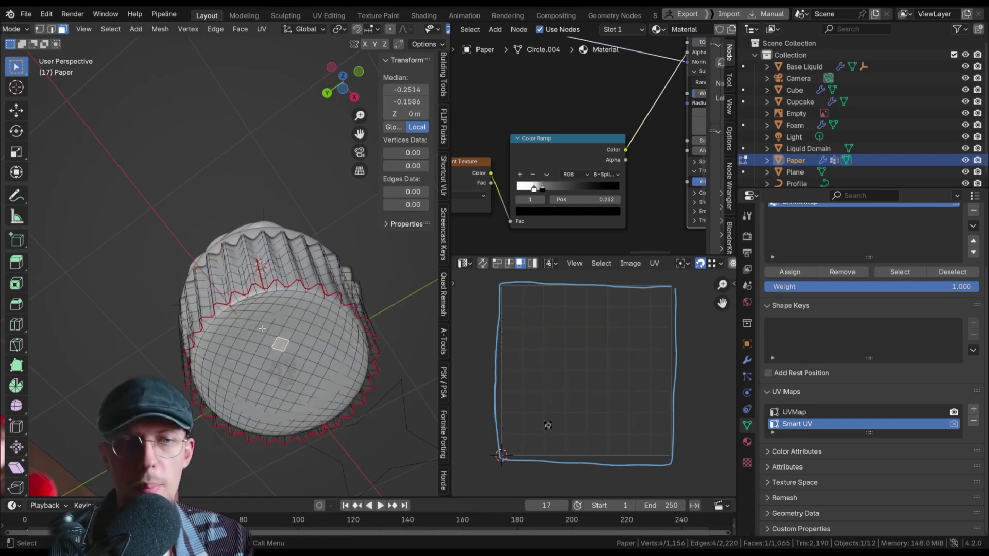
pyautogui.scroll(2, 228, 311)
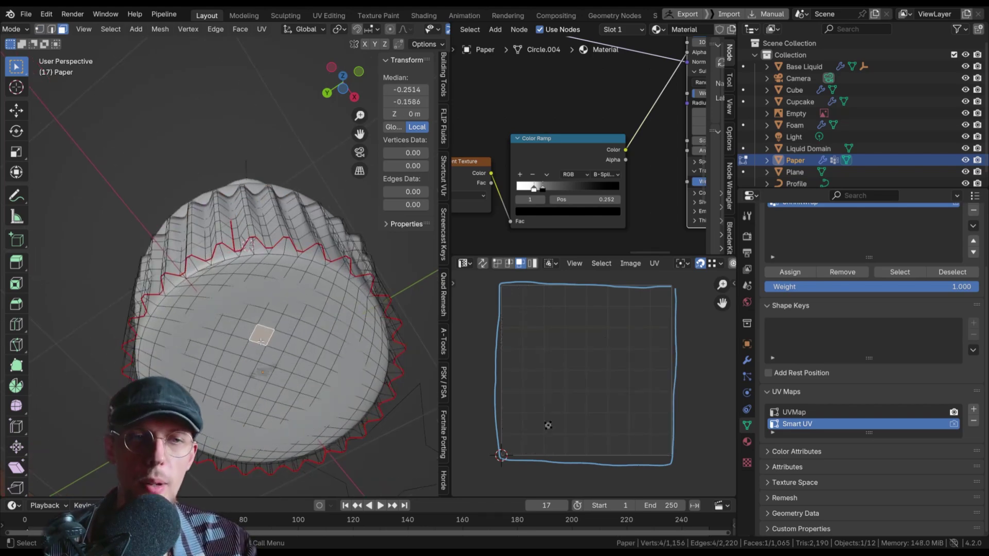
pyautogui.hotkey('ctrl', 'l')
pyautogui.press('u')
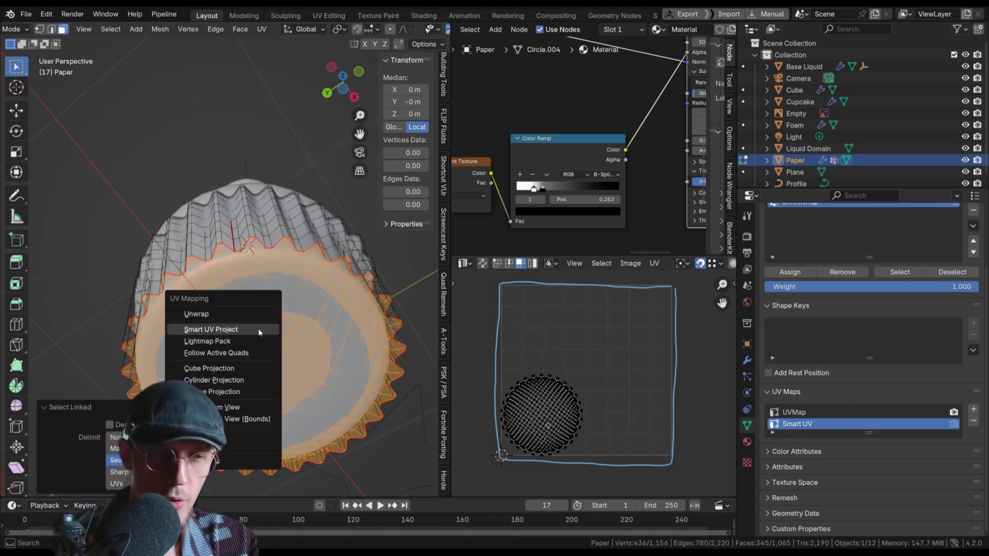
pyautogui.click(248, 315)
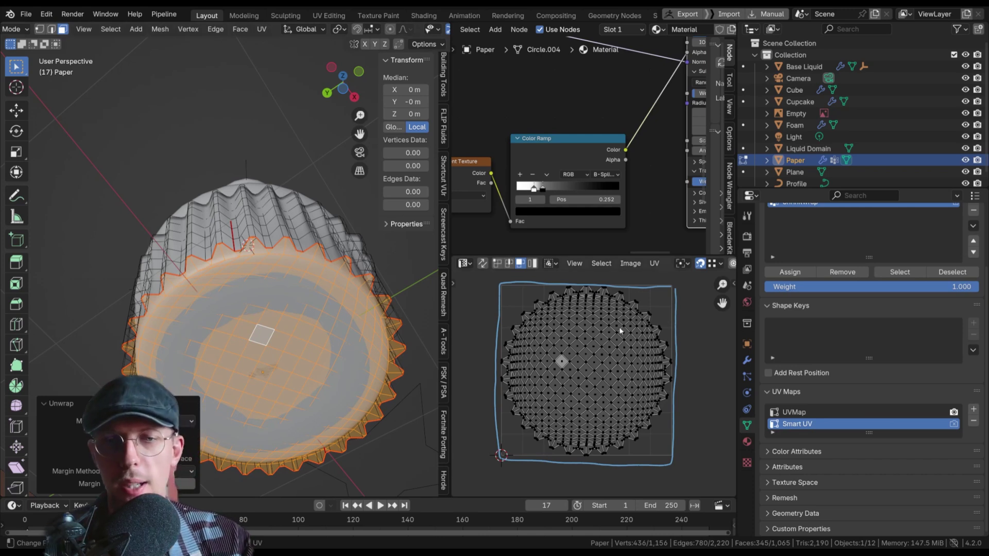